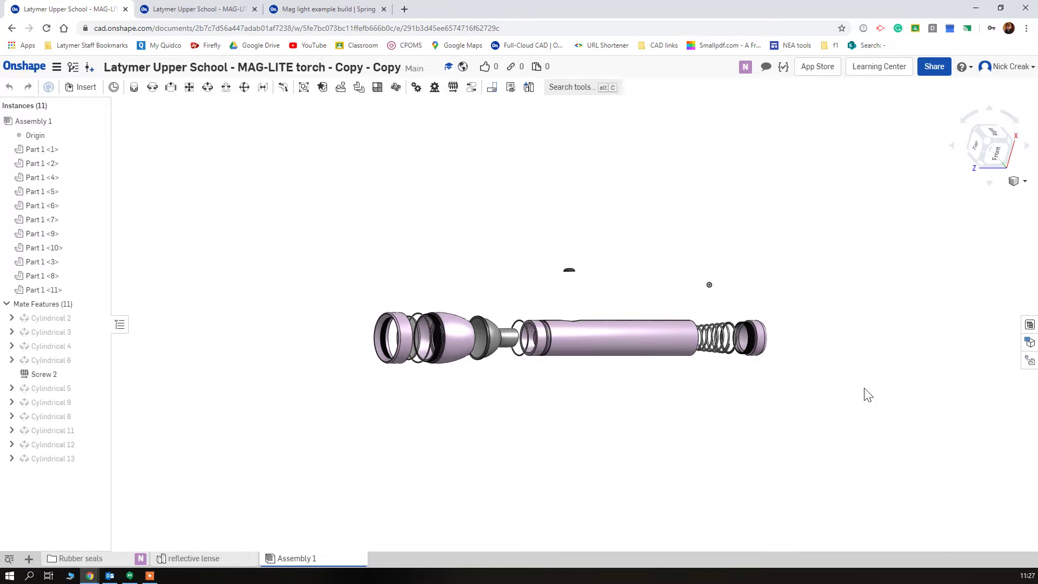
- Zoom and orbit the torch assembly to inspect the body tube, then view Main Body Drawing 1
scroll(765, 330, "up", 10)
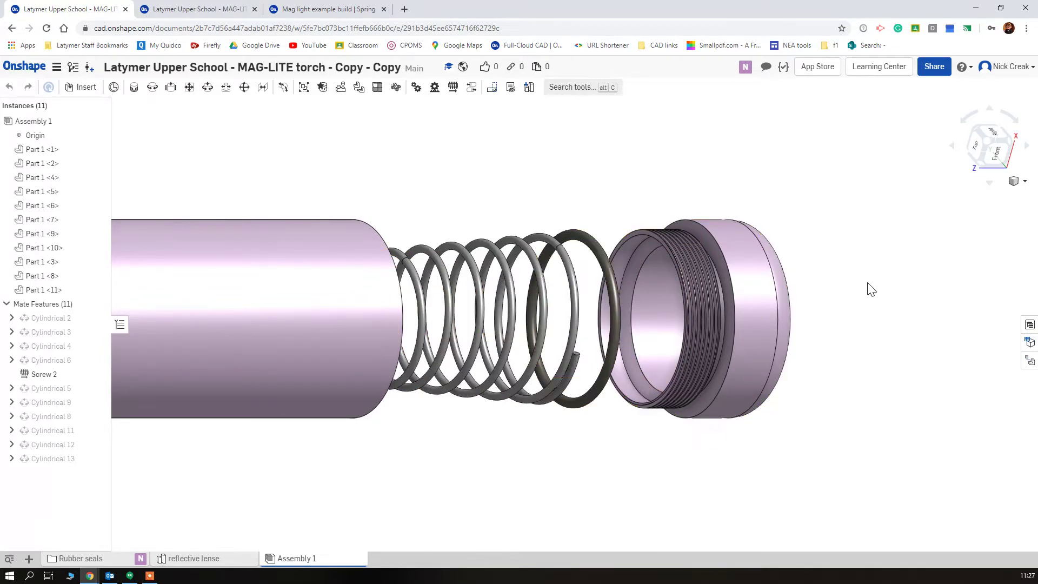
scroll(859, 314, "down", 5)
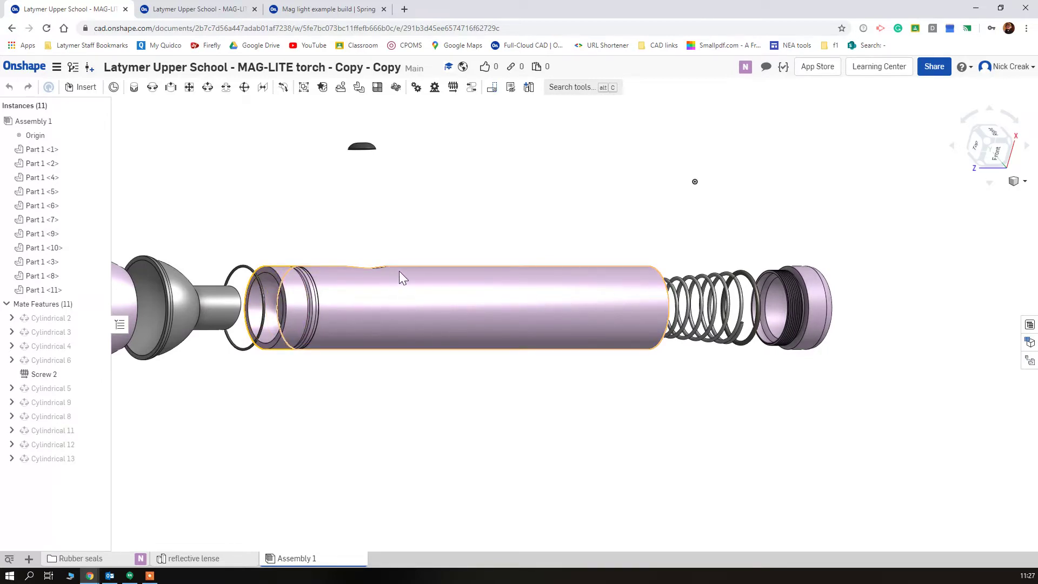
right_click_drag(441, 223, 421, 251)
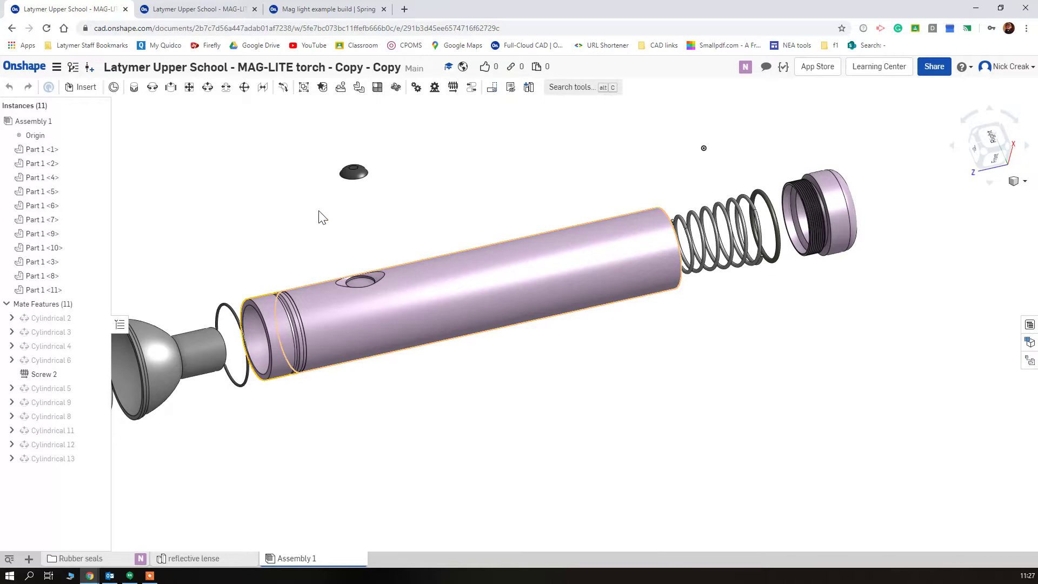
left_click(186, 11)
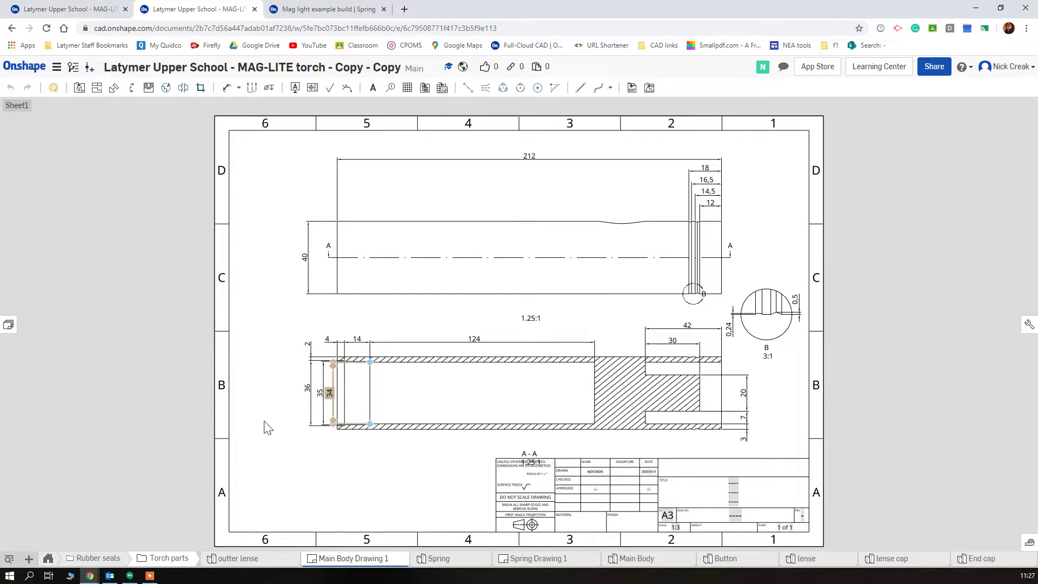
- Back on Assembly 1, orbit and zoom over the exploded torch's body tube and grooves
left_click(87, 9)
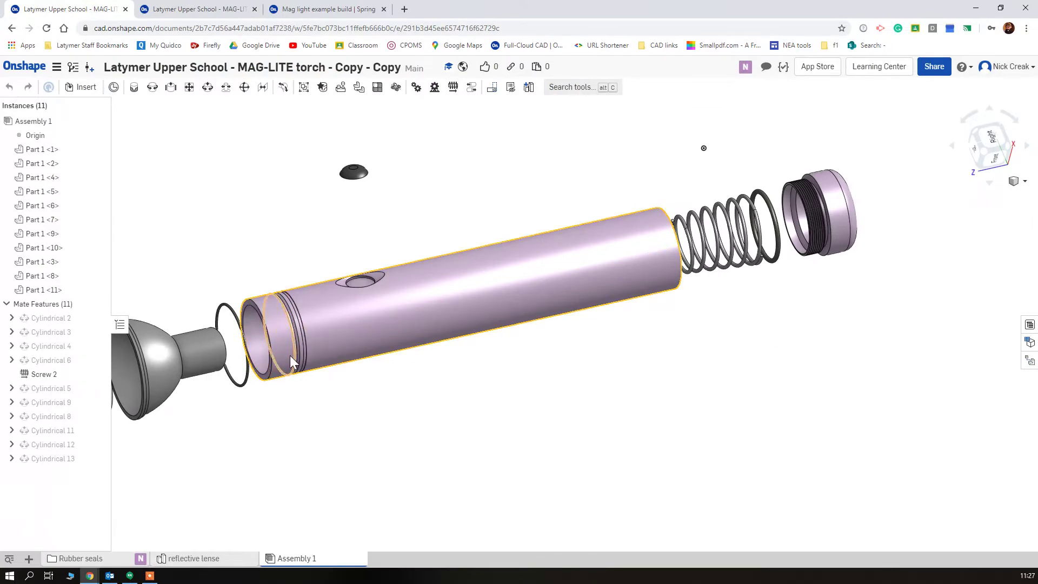
mouse_move(290, 355)
right_mouse_down()
mouse_move(330, 338)
mouse_move(212, 357)
mouse_move(312, 387)
right_mouse_up()
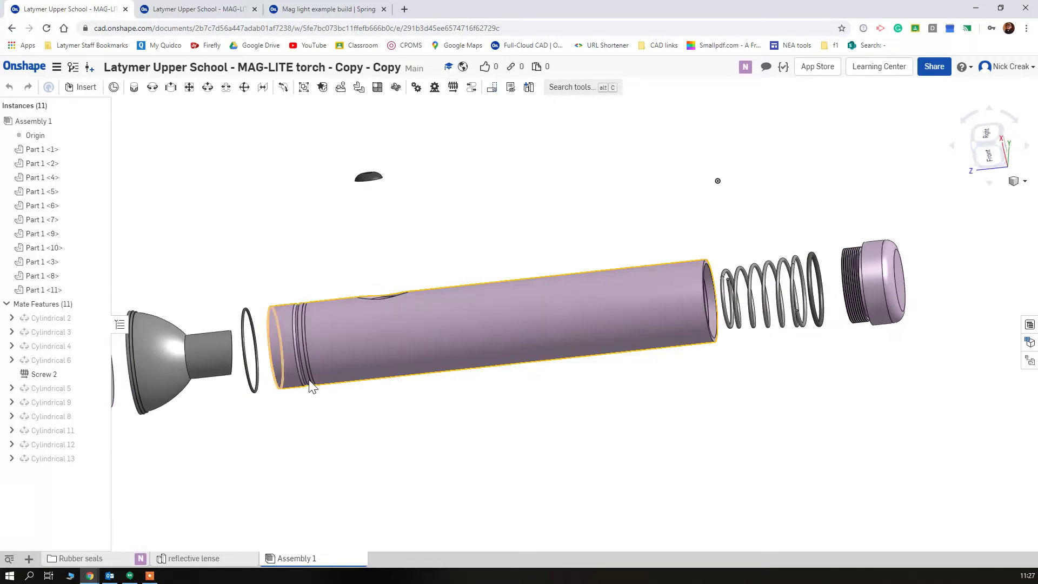
scroll(310, 381, "up", 5)
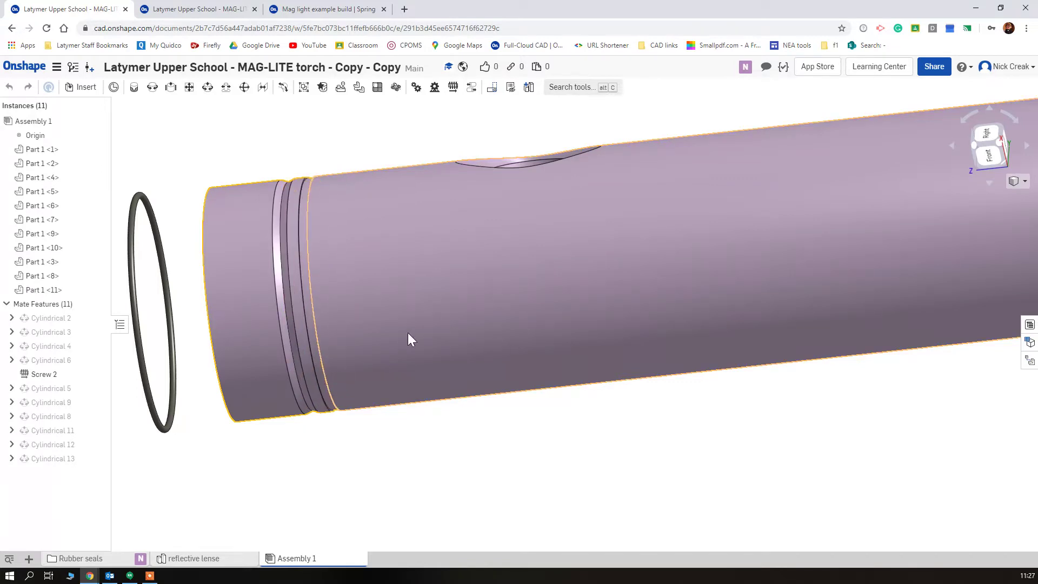
scroll(403, 335, "down", 6)
mouse_move(361, 390)
right_mouse_down()
mouse_move(393, 398)
mouse_move(362, 456)
right_mouse_up()
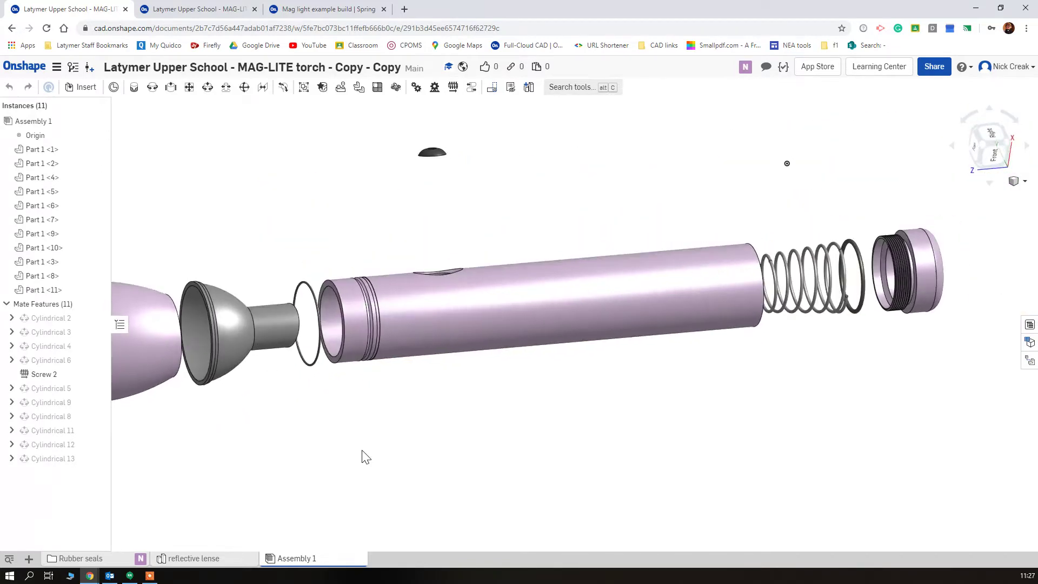
- Create a new Part Studio in the Mag light example build document
left_click(313, 11)
left_click(29, 558)
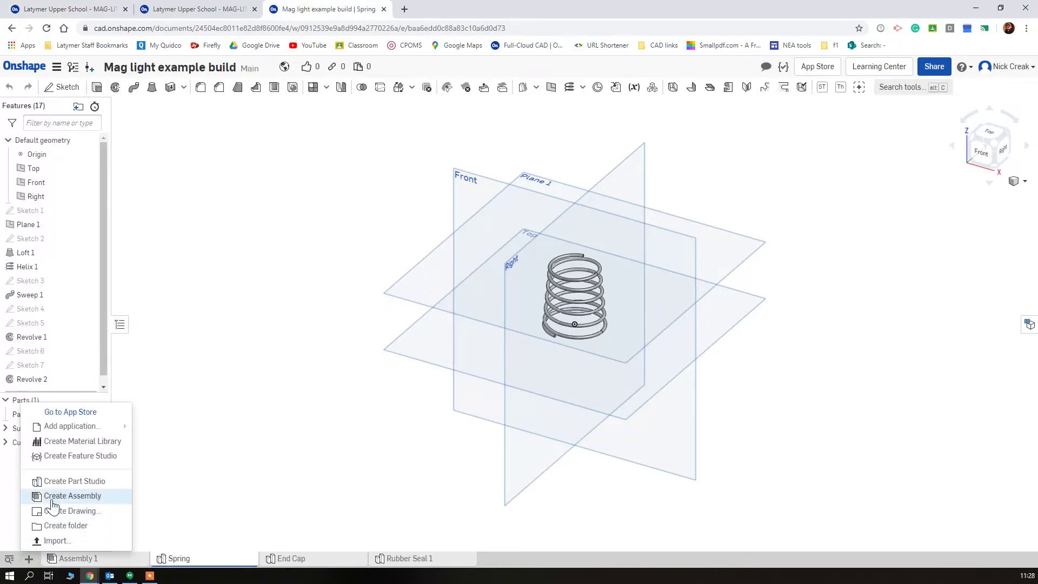
left_click(52, 482)
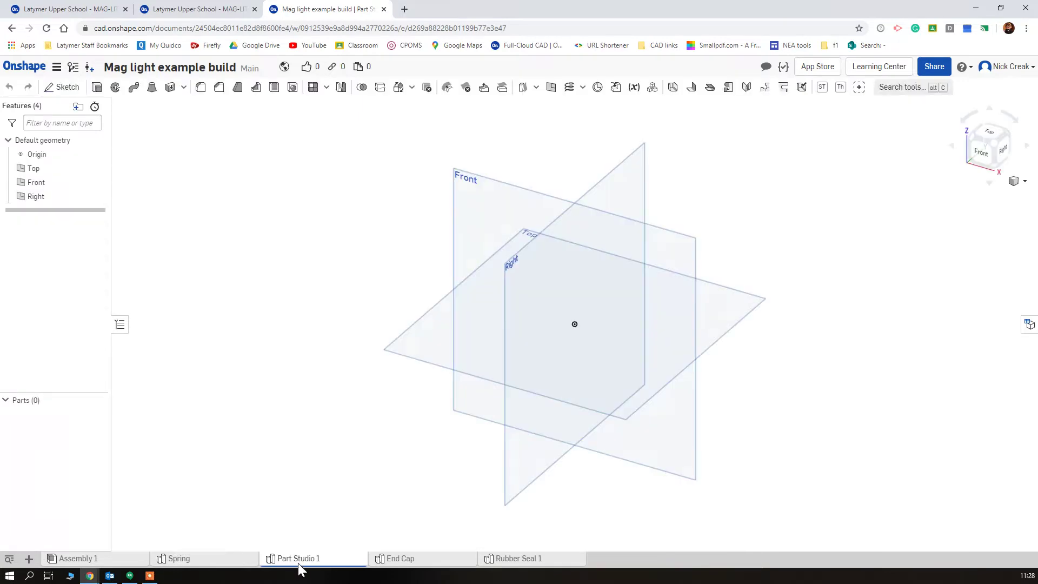
- Rename the new Part Studio to Main Body and return to the main body drawing
right_click(297, 563)
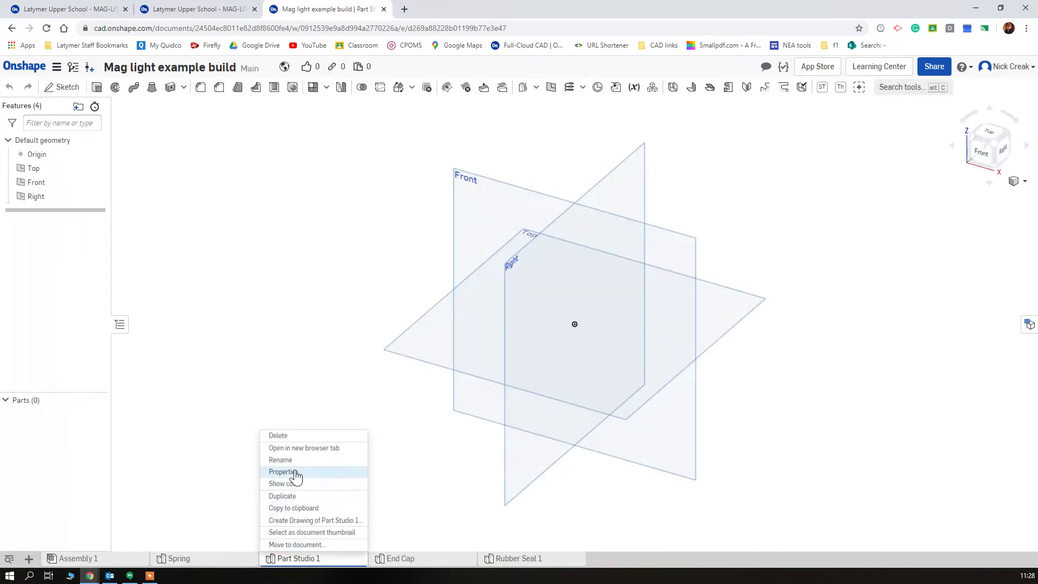
left_click(281, 459)
type("Main Body")
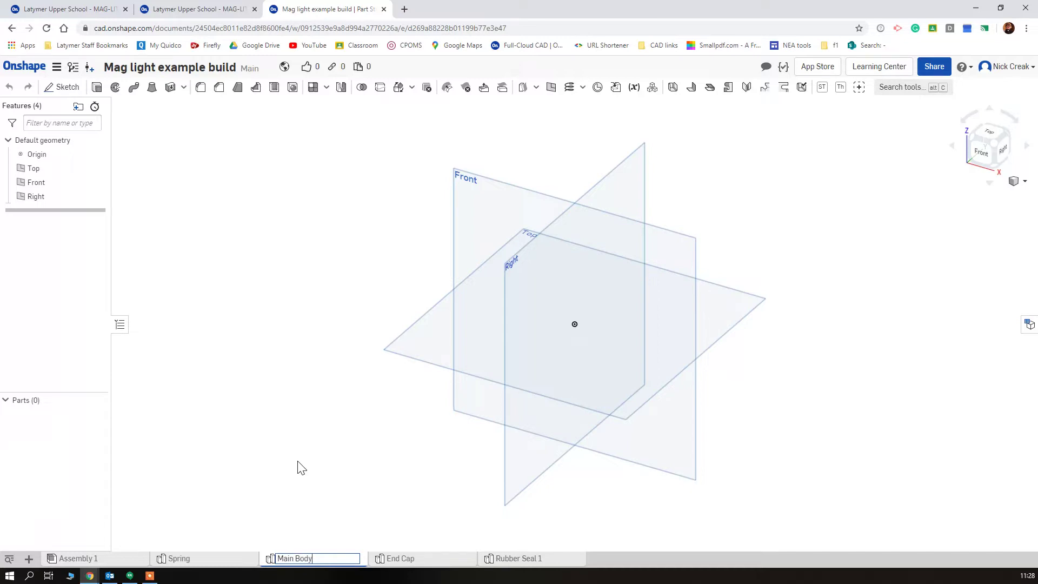
key("Return")
left_click(164, 9)
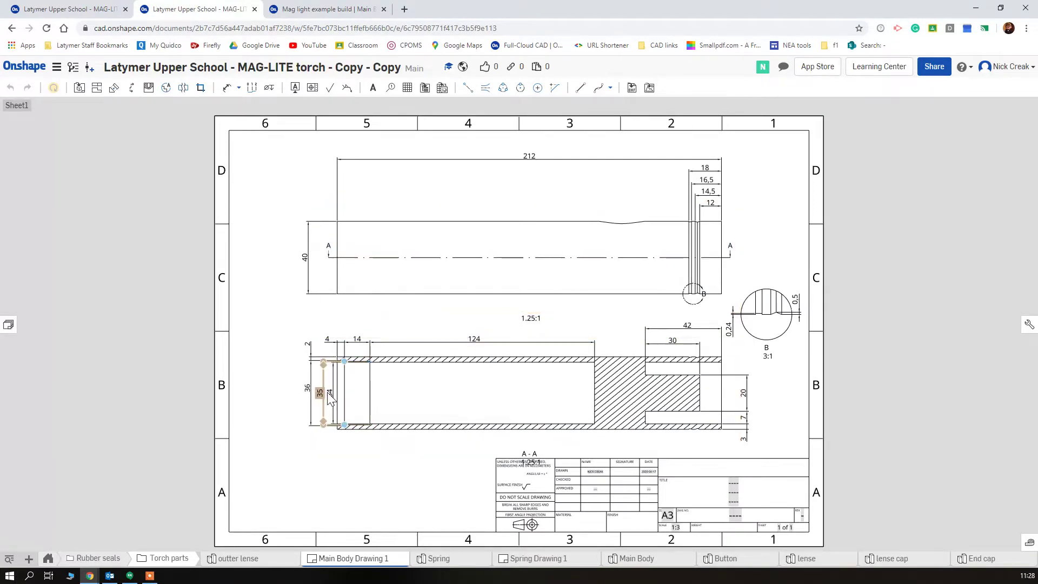
- Zoom into the drawing and inspect detail view B and the section A-A dimensions
scroll(631, 397, "up", 3)
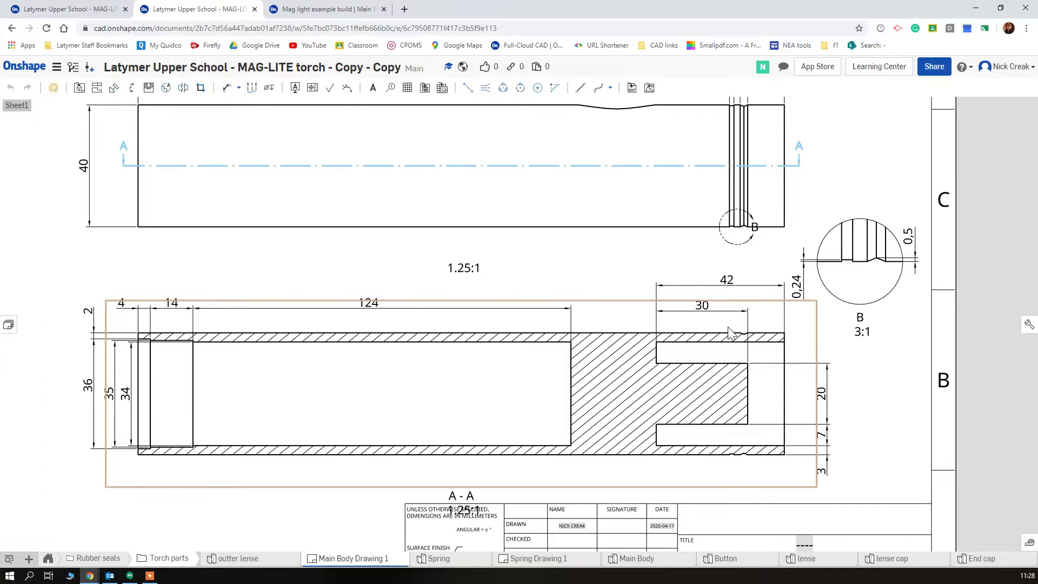
left_click(736, 226)
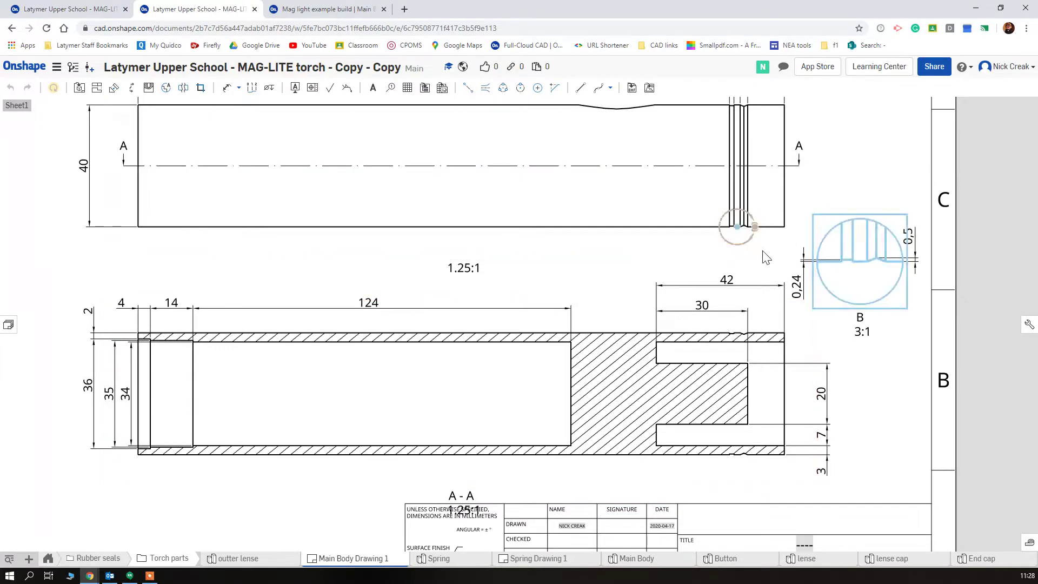
left_click(119, 486)
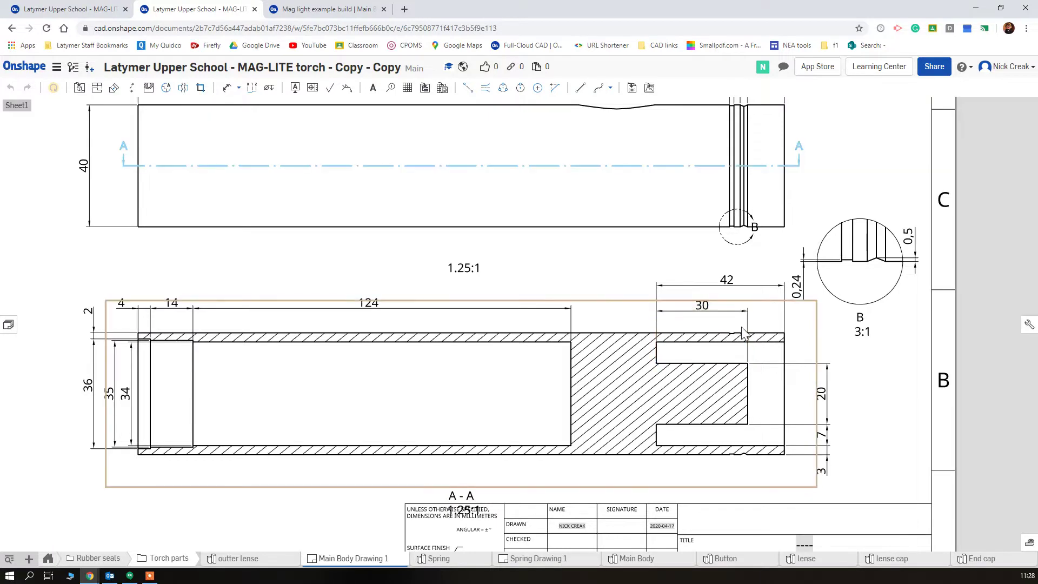
- In the Main Body Part Studio, sketch a circle centred on the origin on the Top plane
left_click(299, 12)
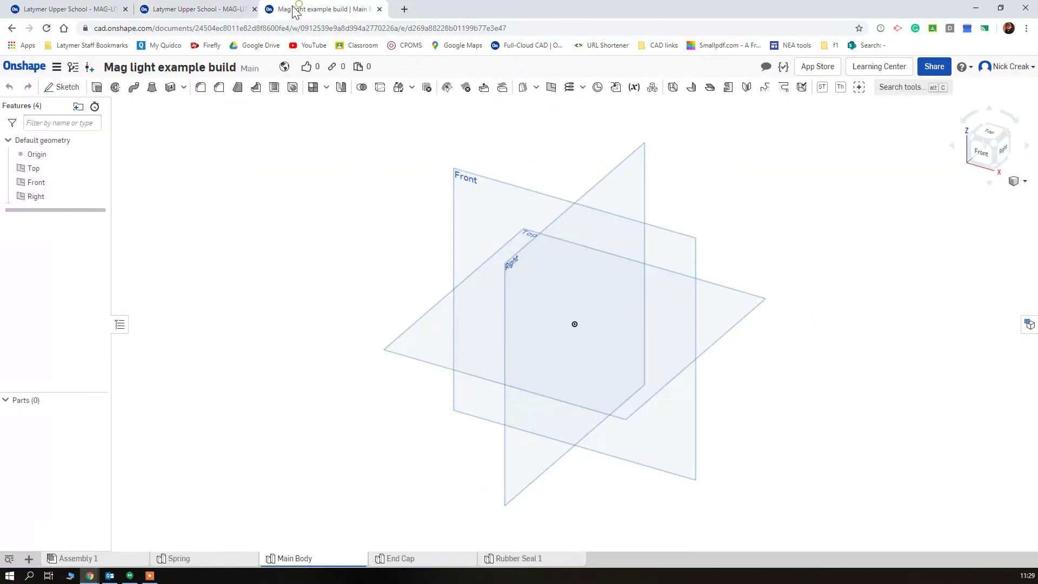
left_click(417, 355)
left_click(63, 87)
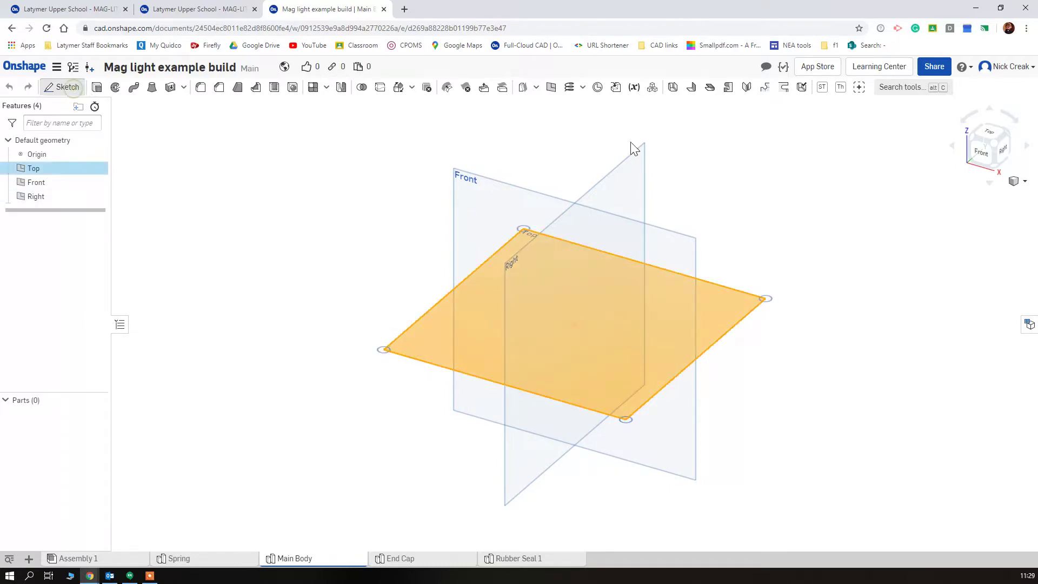
left_click(988, 136)
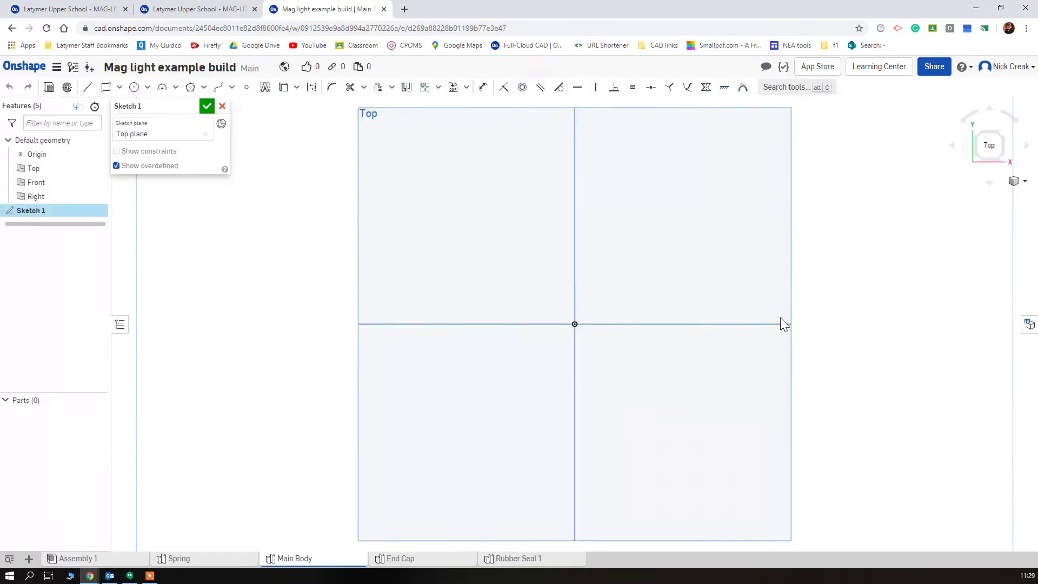
left_click(134, 87)
left_click(575, 325)
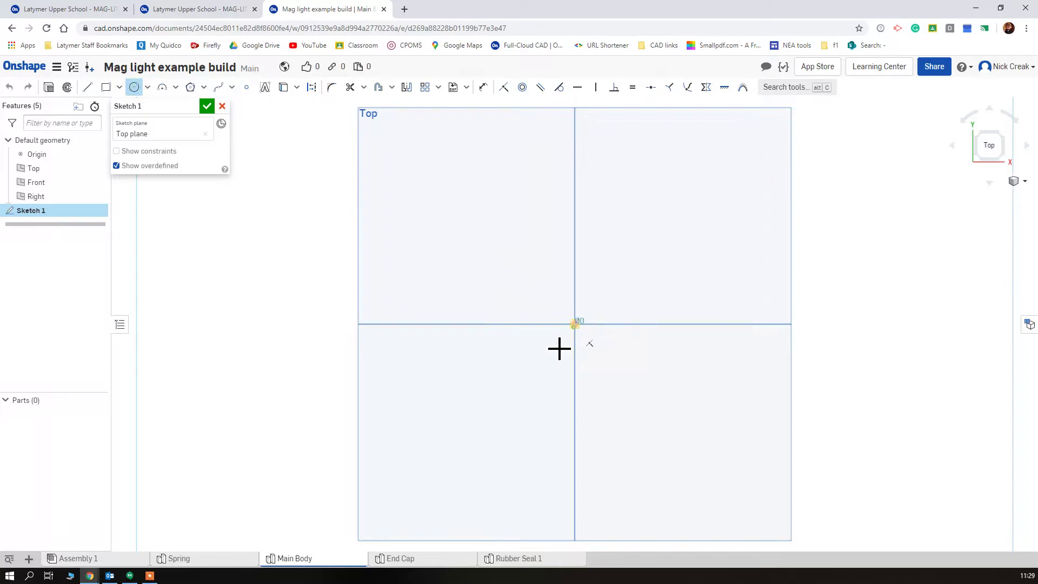
left_click(524, 371)
- Dimension the circle to 40 mm diameter, matching the drawing, and finish the sketch
left_click(194, 10)
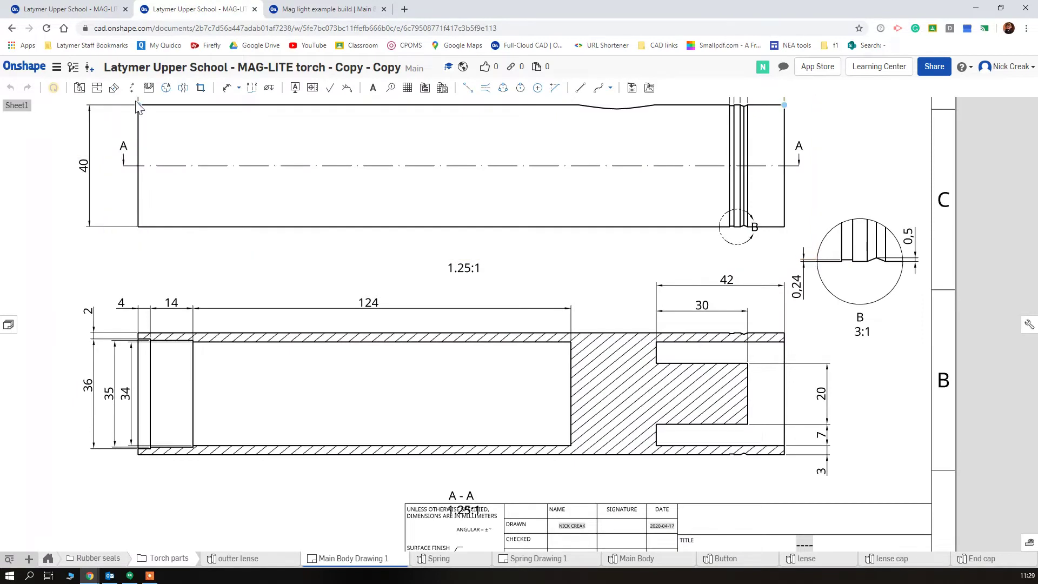
left_click(89, 167)
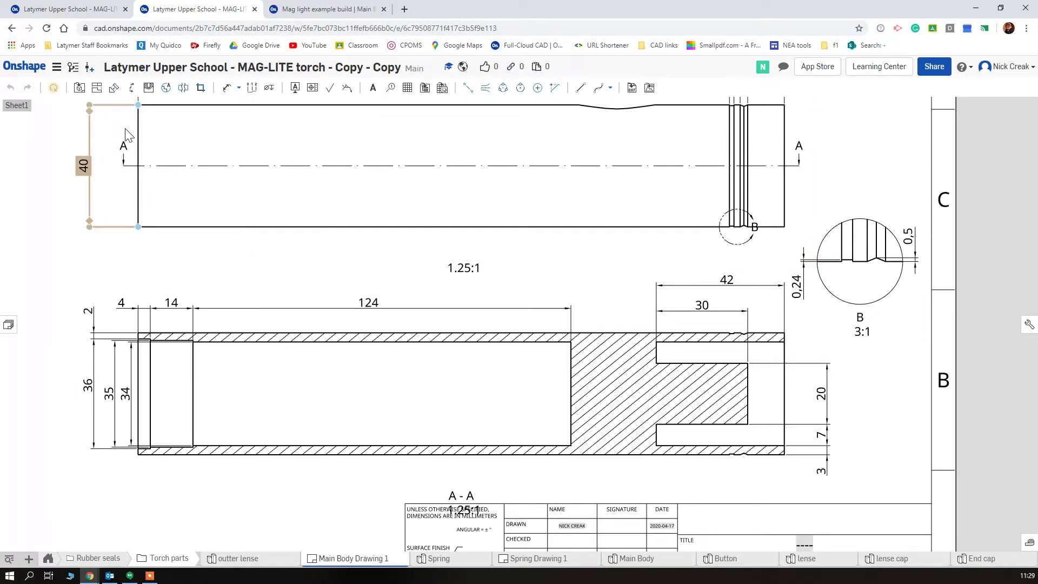
left_click(359, 11)
type("40")
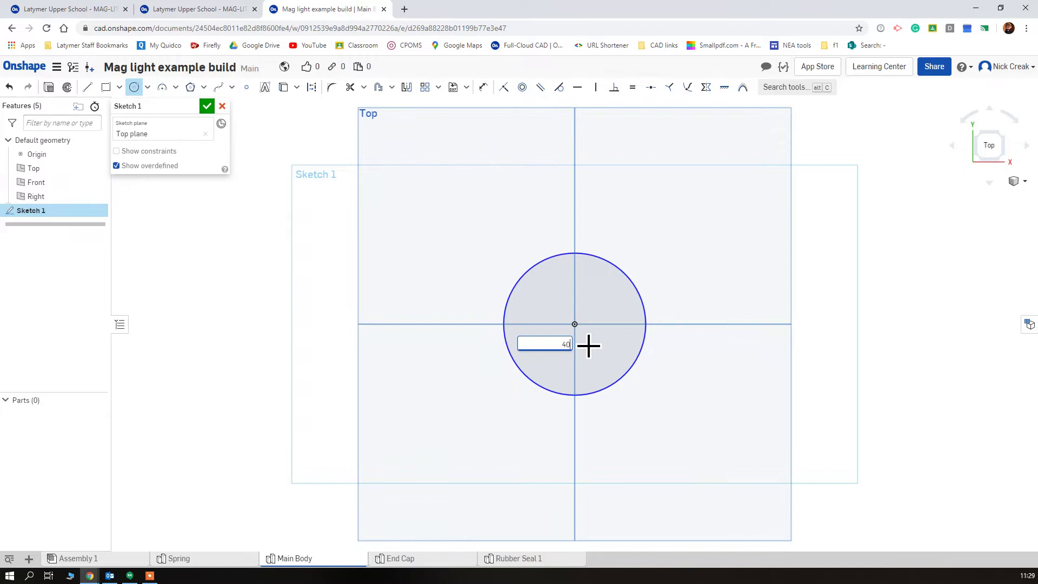
key("Return")
right_click_drag(509, 385, 382, 416)
scroll(415, 315, "down", 3)
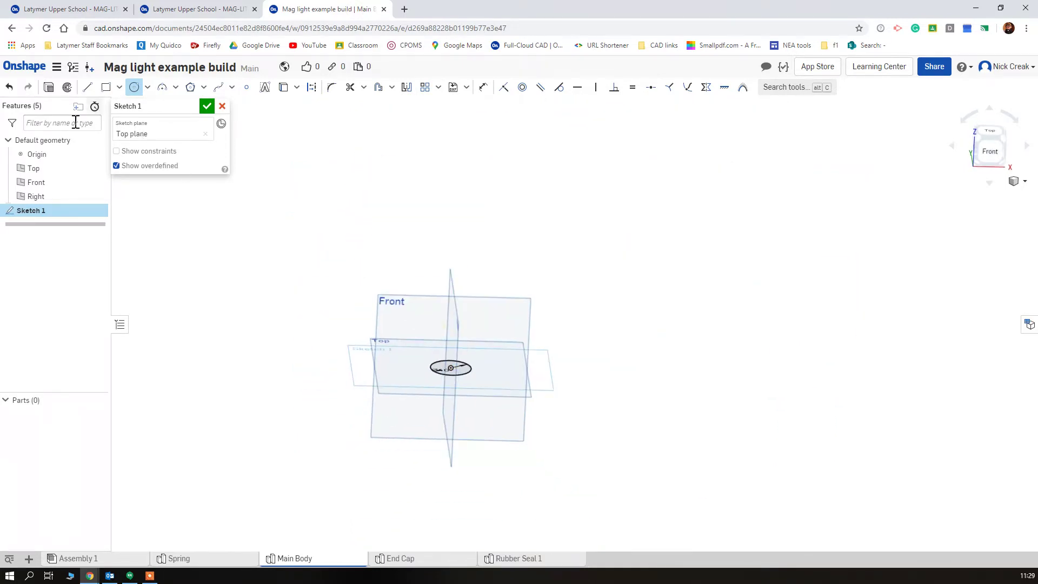
left_click(50, 86)
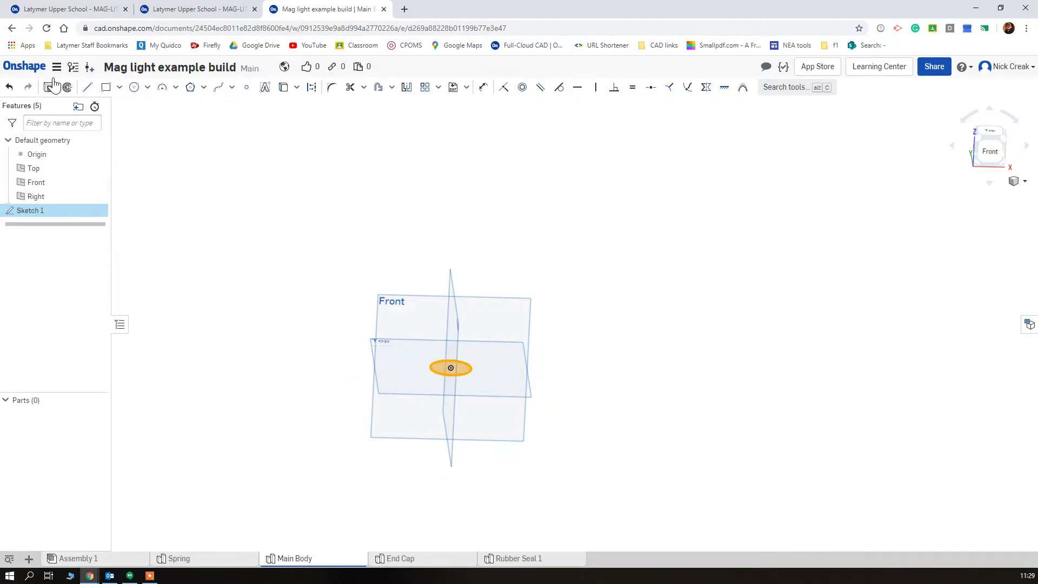
- Extrude the circle 212 mm into a solid cylinder, checking the body length on the drawing
key("shift+e")
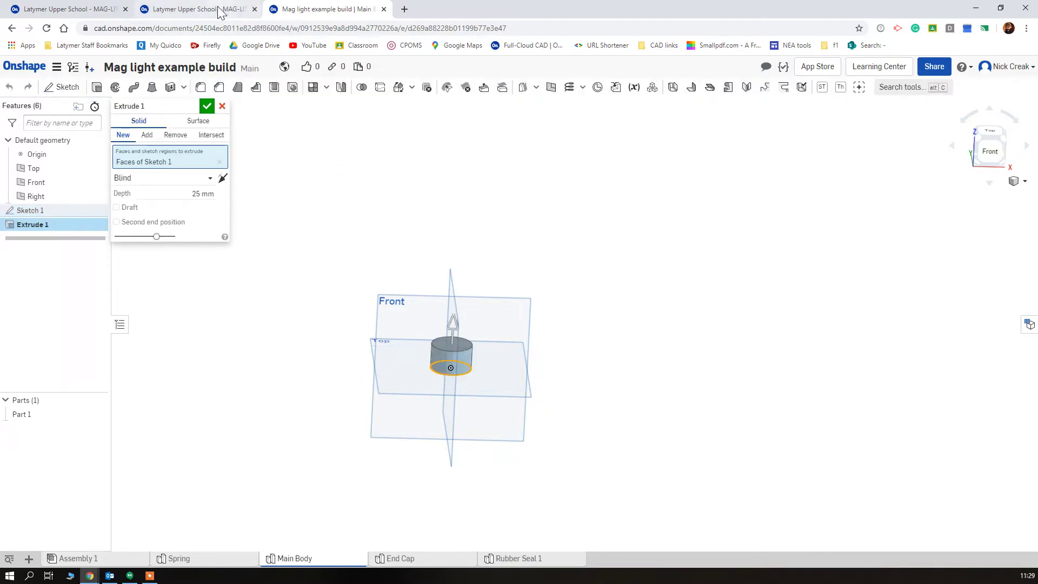
left_click(209, 9)
scroll(460, 372, "up", 2)
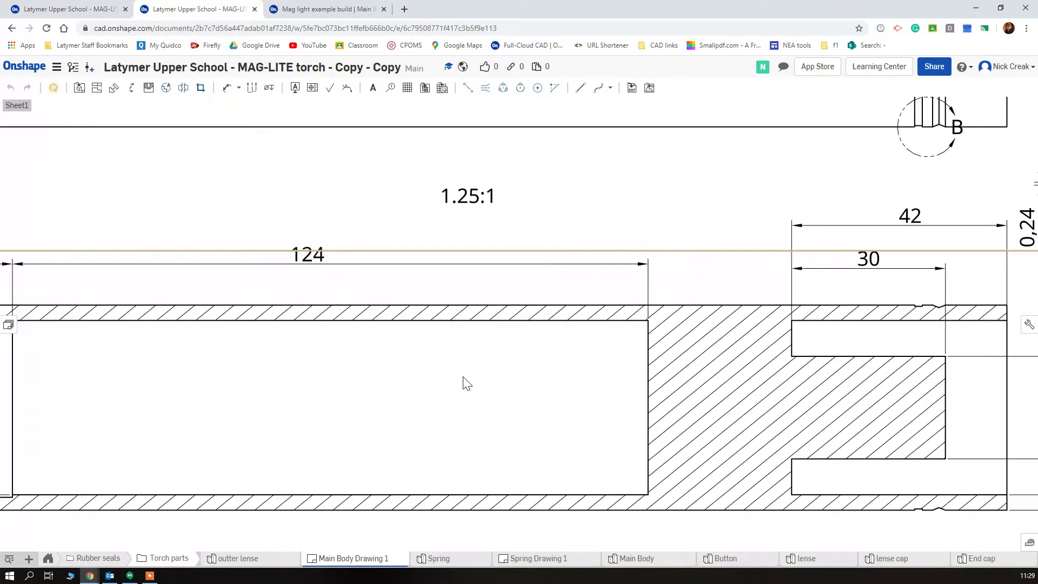
scroll(470, 387, "down", 8)
scroll(448, 249, "up", 4)
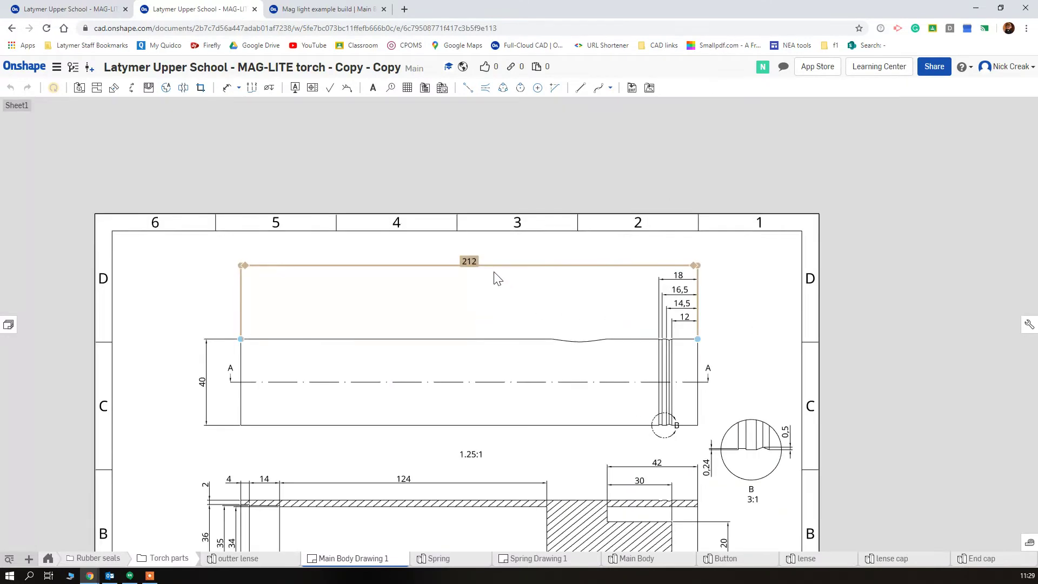
left_click(336, 8)
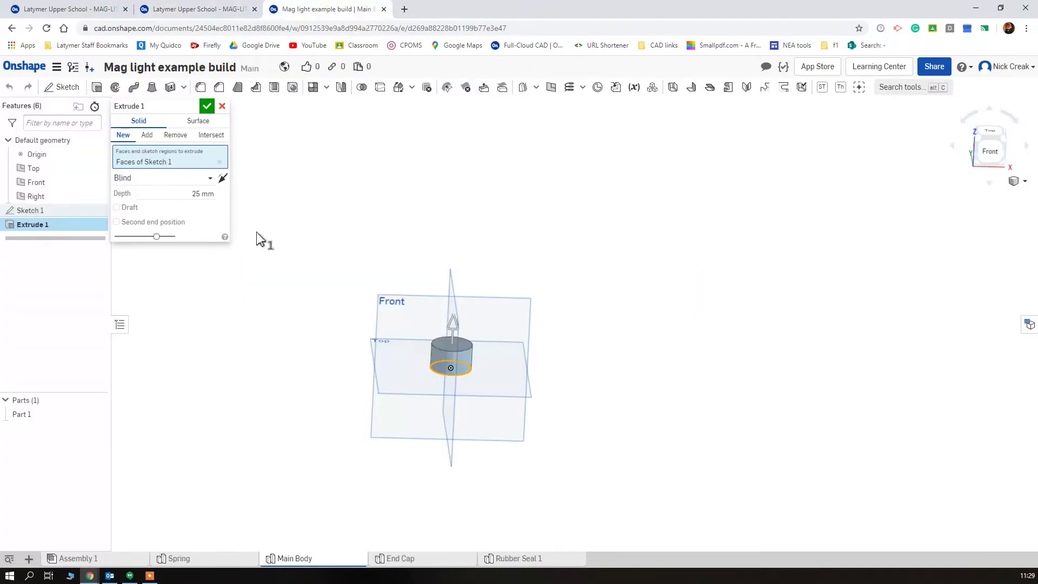
left_click(204, 191)
type("212")
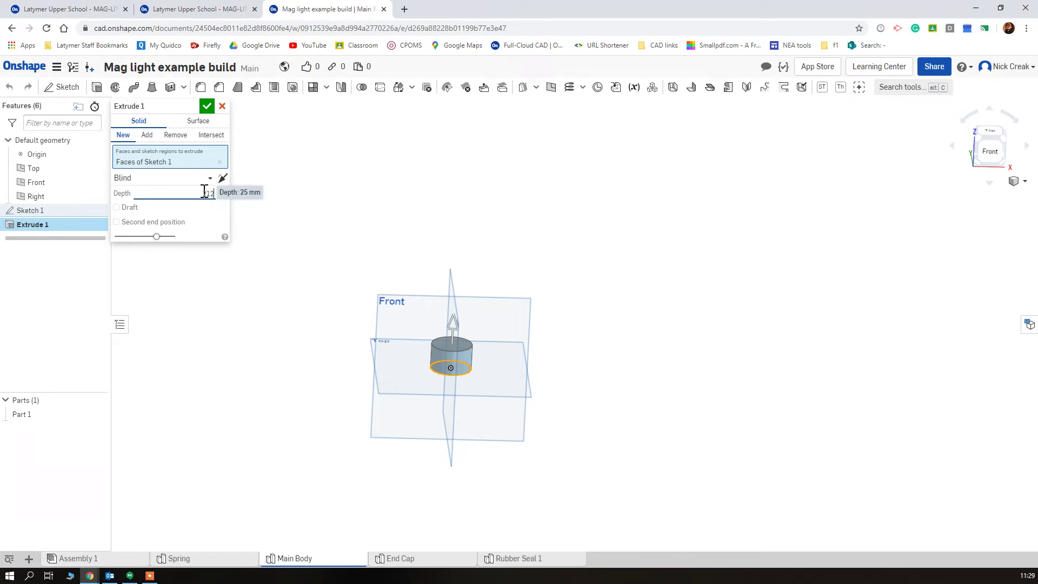
key("Return")
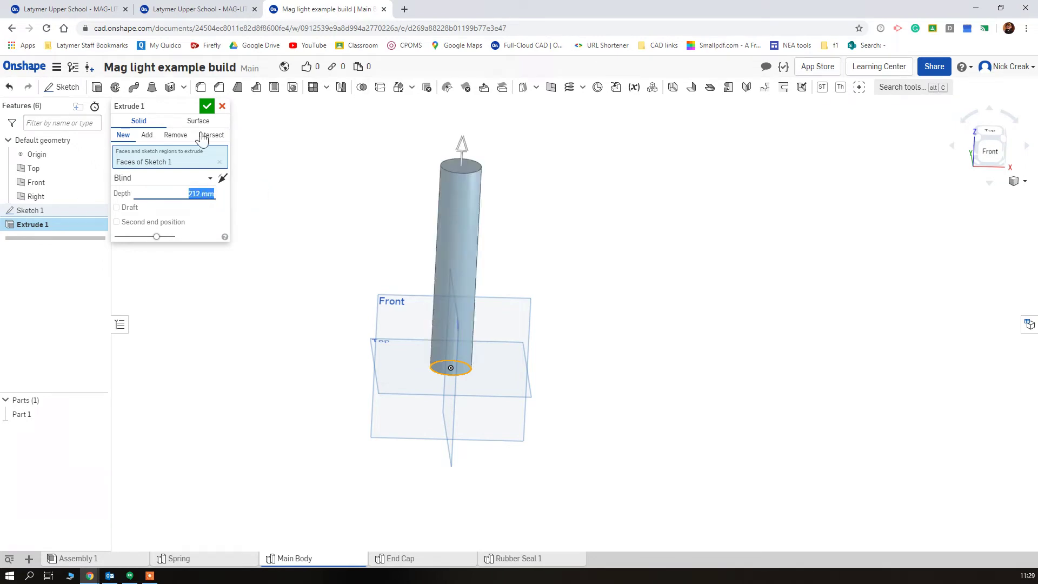
left_click(207, 108)
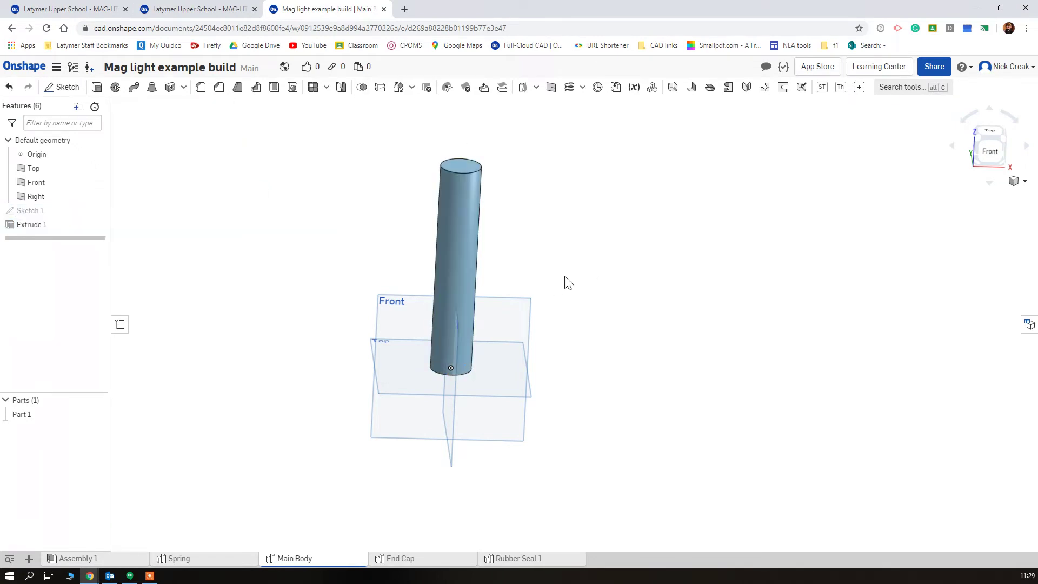
mouse_move(561, 274)
right_mouse_down()
mouse_move(540, 269)
mouse_move(549, 241)
mouse_move(542, 276)
right_mouse_up()
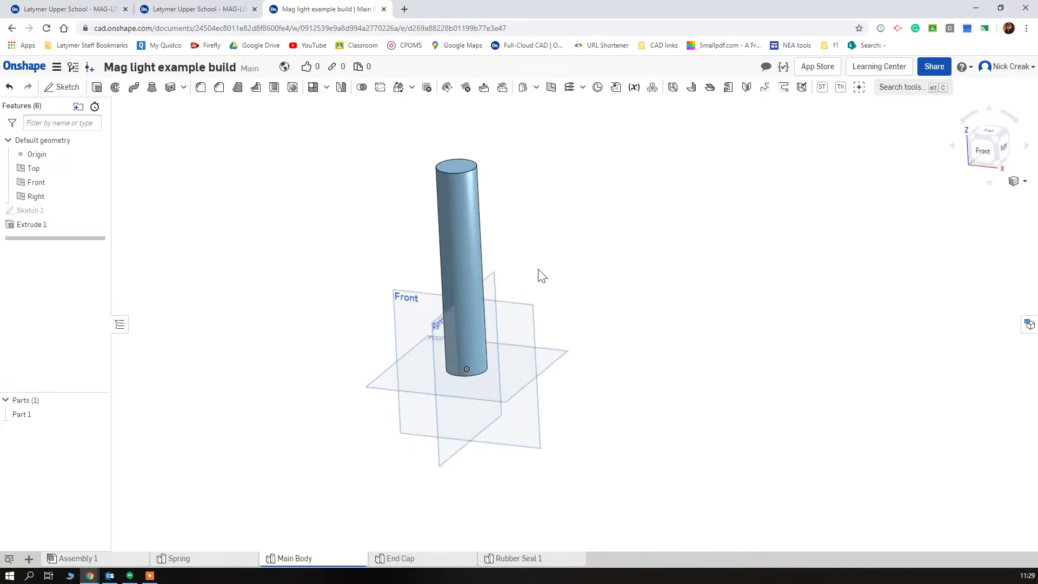
left_click(189, 9)
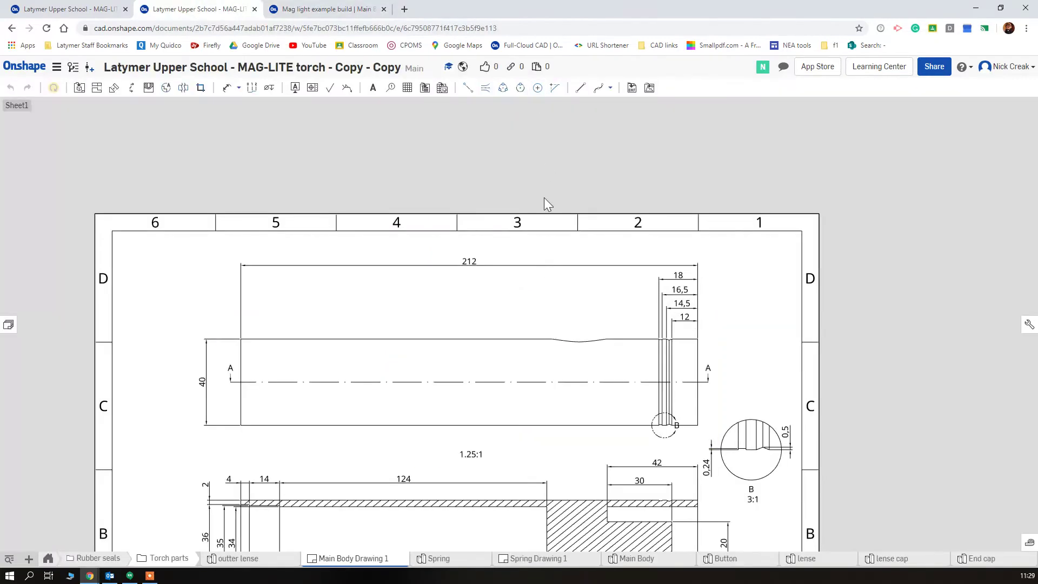
- Read the end dimensions in section A-A, then orbit the cylinder to see its bottom end
scroll(962, 251, "down", 1)
scroll(594, 400, "up", 5)
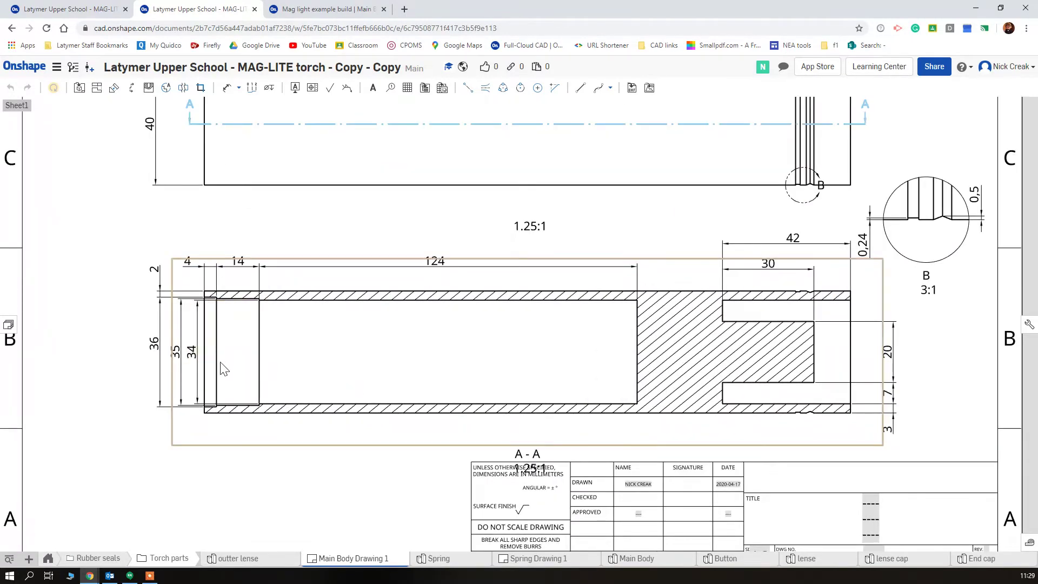
scroll(215, 357, "up", 3)
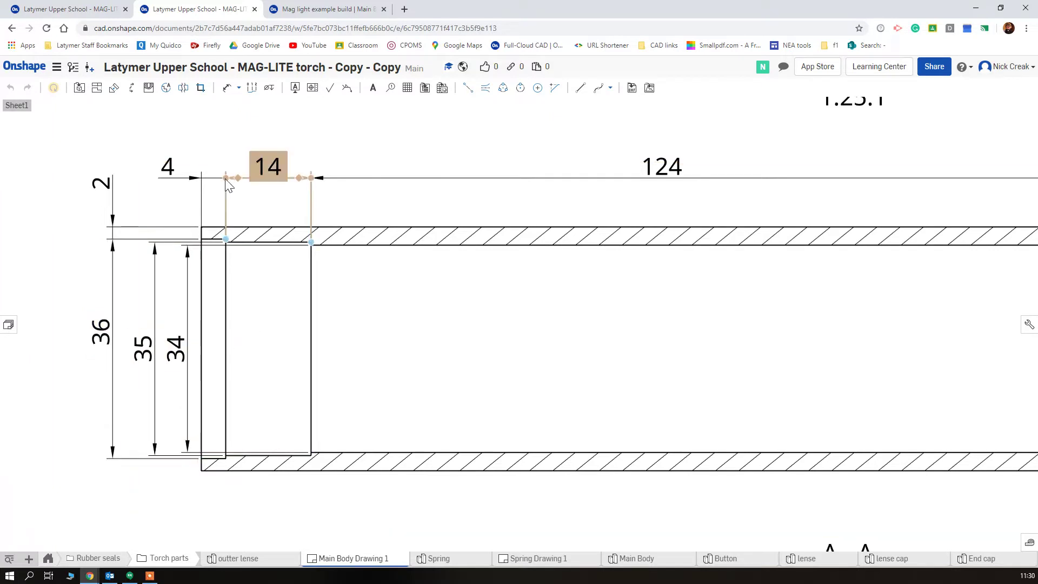
left_click(297, 8)
right_click_drag(463, 440, 442, 326)
- Sketch a 36 mm diameter circle centred on the cylinder's end face
left_click(459, 293)
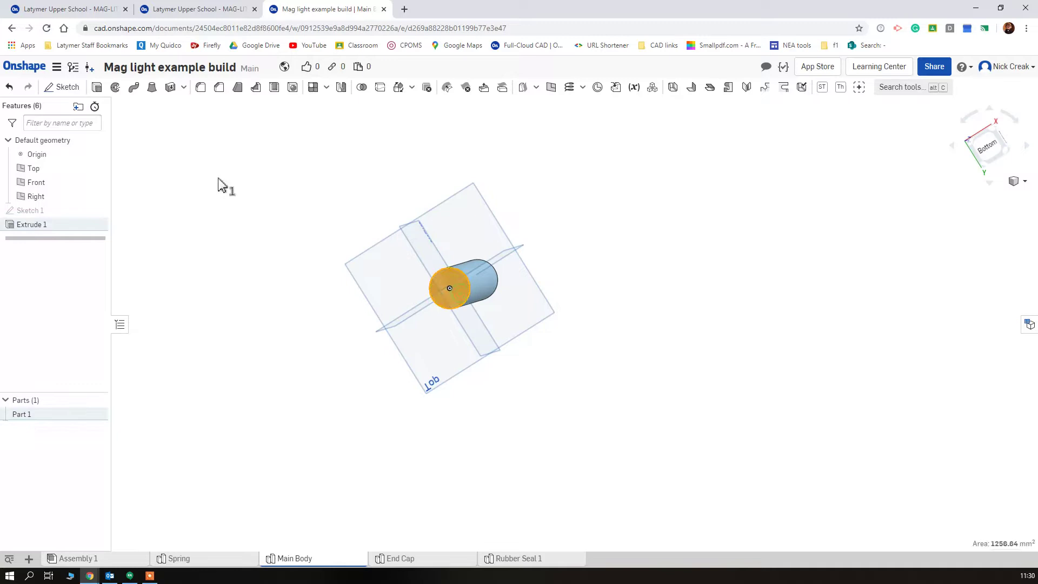
key("shift+s")
key("n")
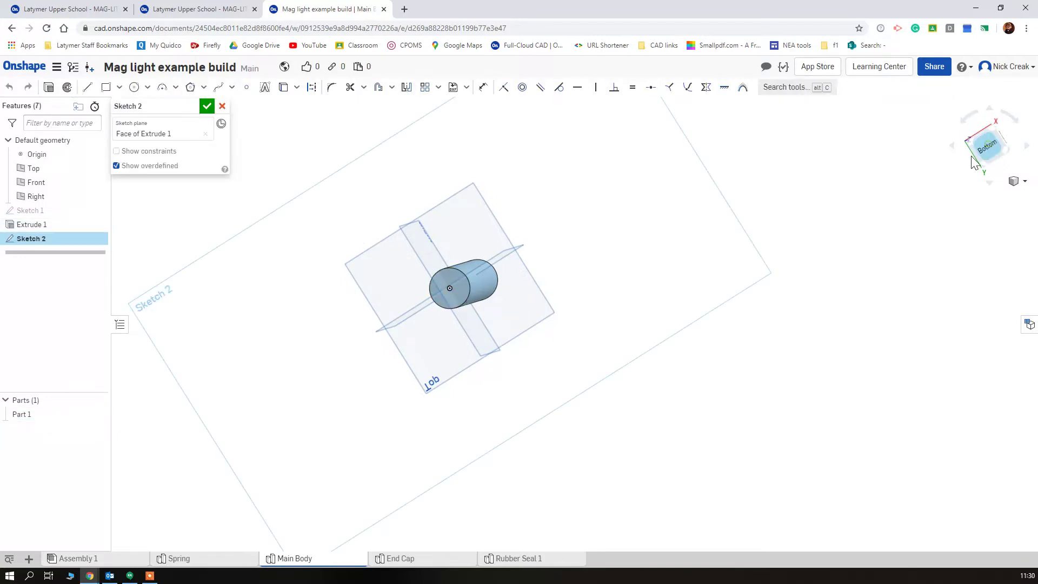
scroll(595, 336, "up", 5)
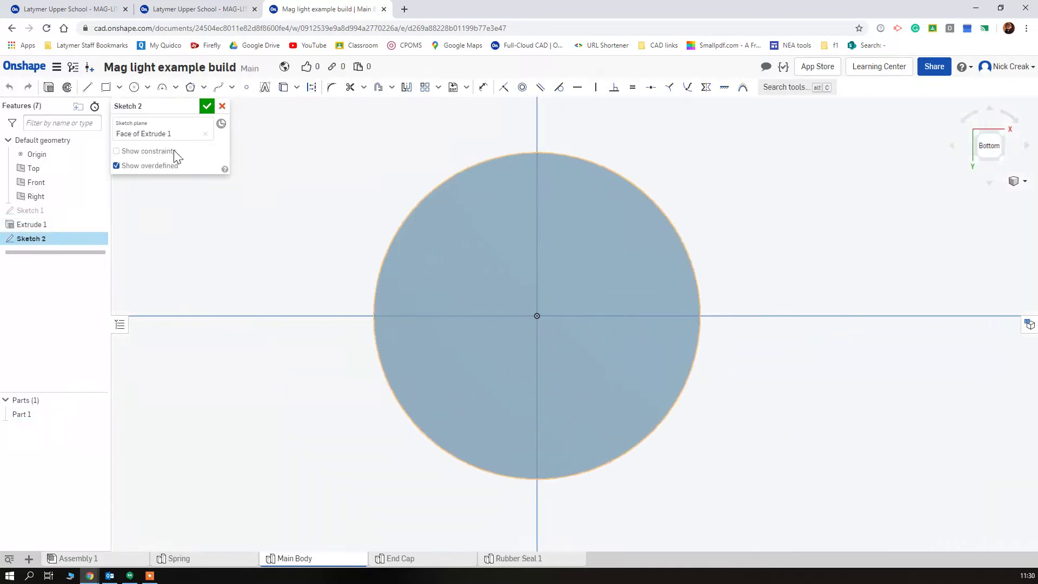
key("c")
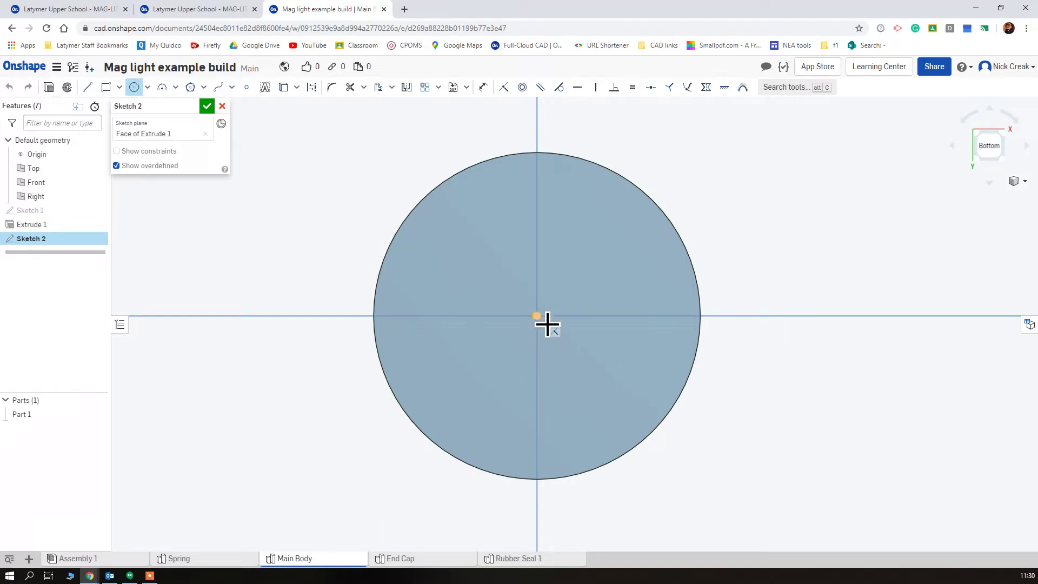
left_click(537, 316)
left_click(439, 396)
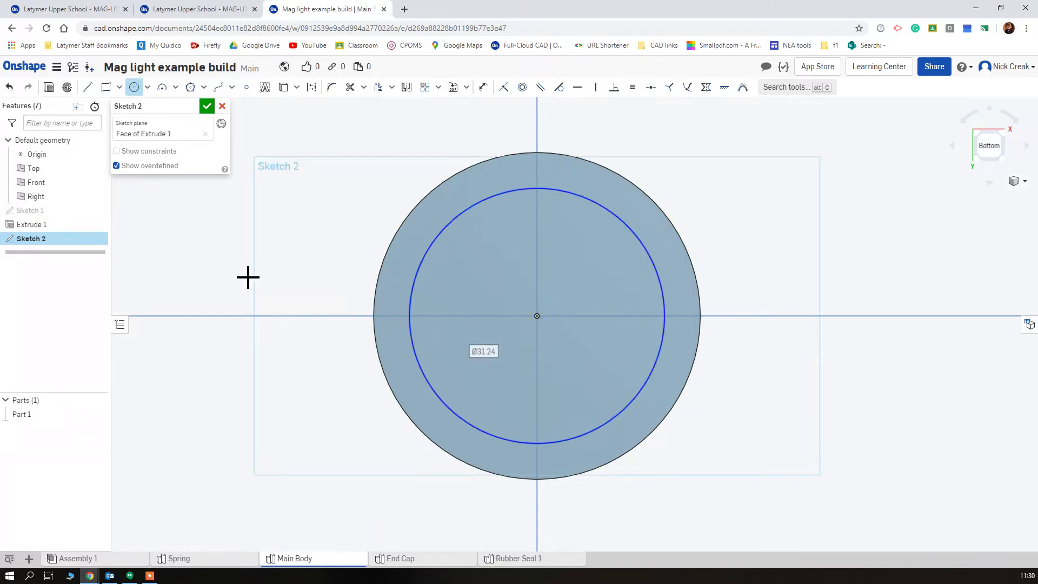
type("36")
key("Return")
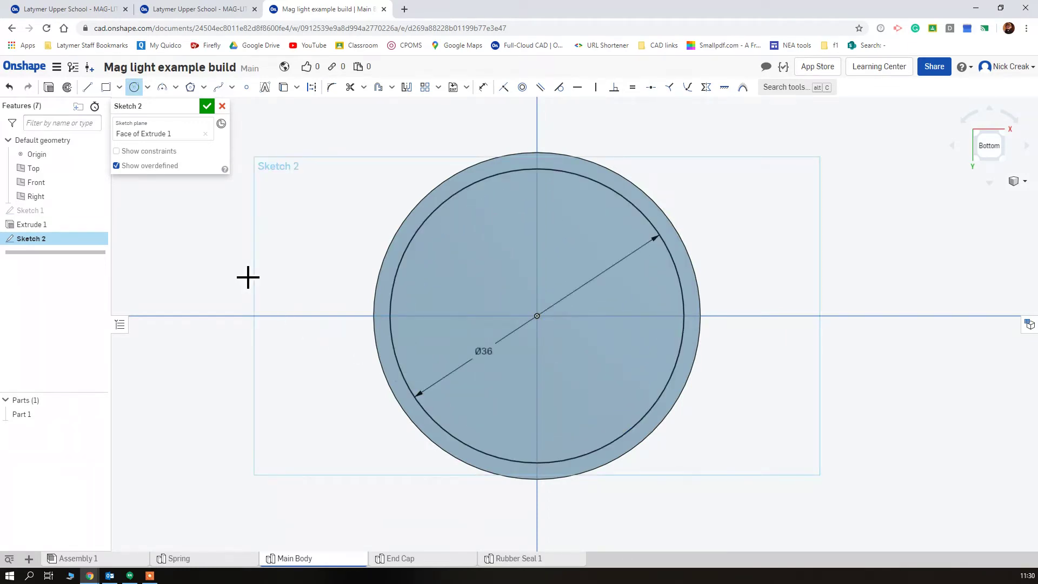
right_click_drag(241, 391, 278, 344)
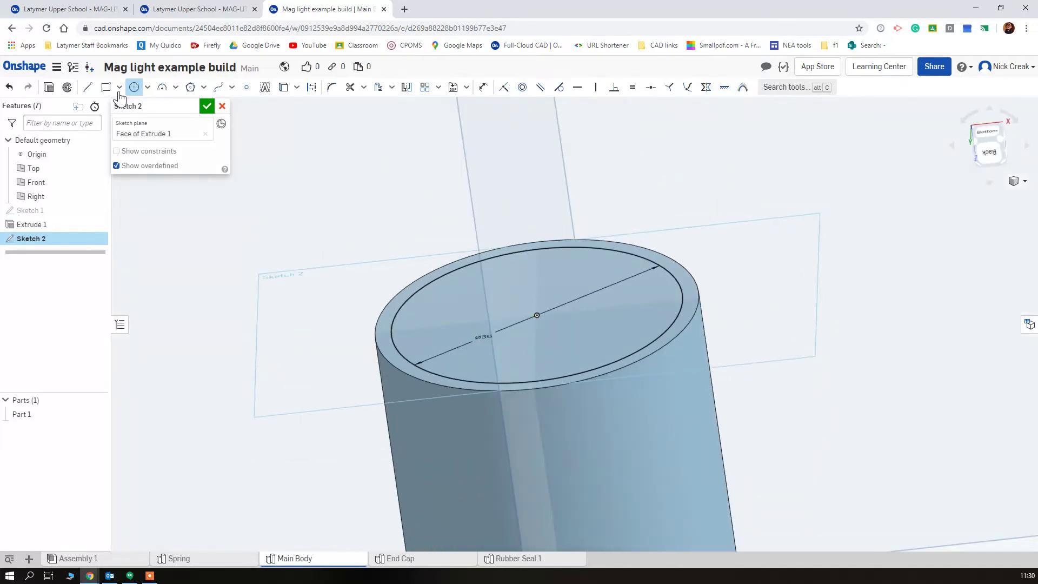
- Extrude the 36 mm circle as a 4 mm deep Remove cut
left_click(49, 88)
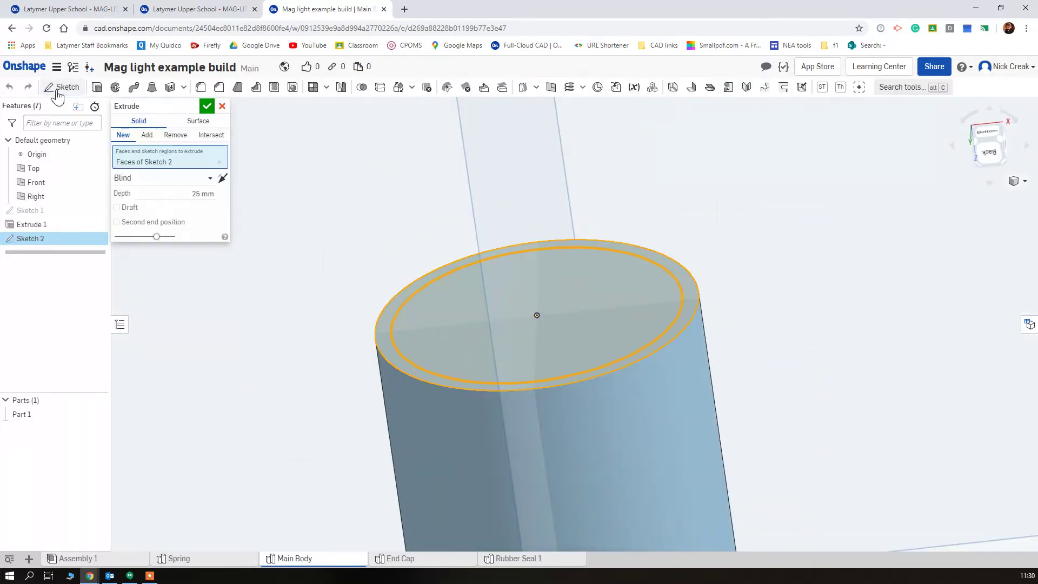
left_click(175, 136)
left_click(211, 193)
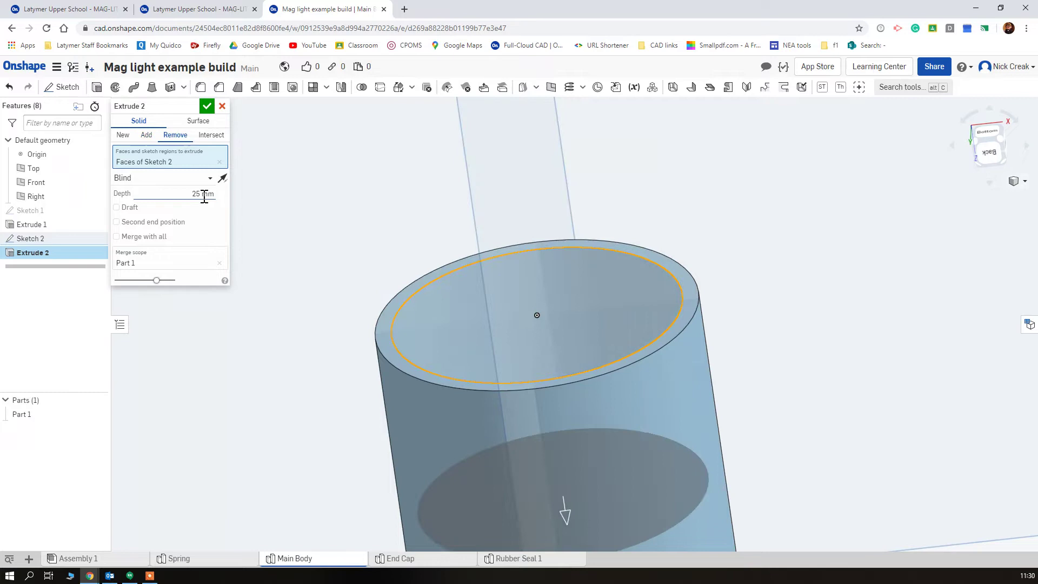
type("4")
key("Return")
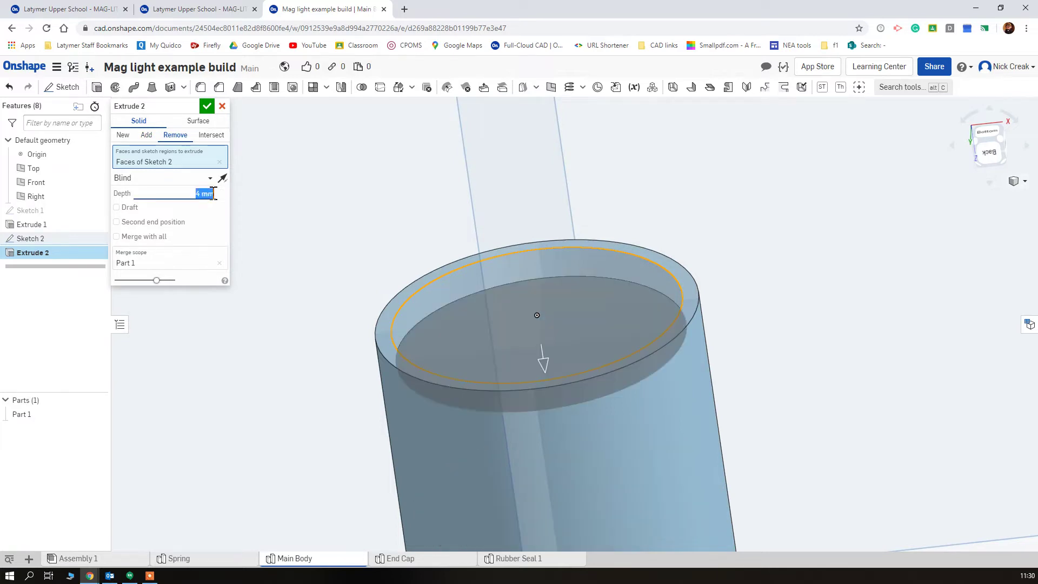
right_click_drag(775, 335, 773, 306)
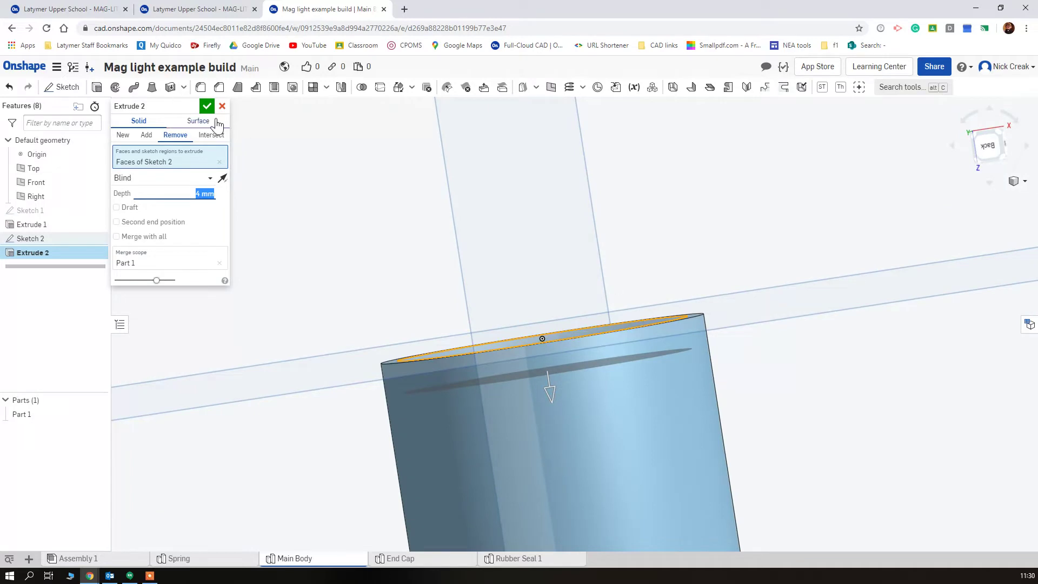
- Accept the 4 mm recess and select the recessed face, checking the bore size on the drawing
left_click(207, 106)
right_click_drag(488, 205, 501, 244)
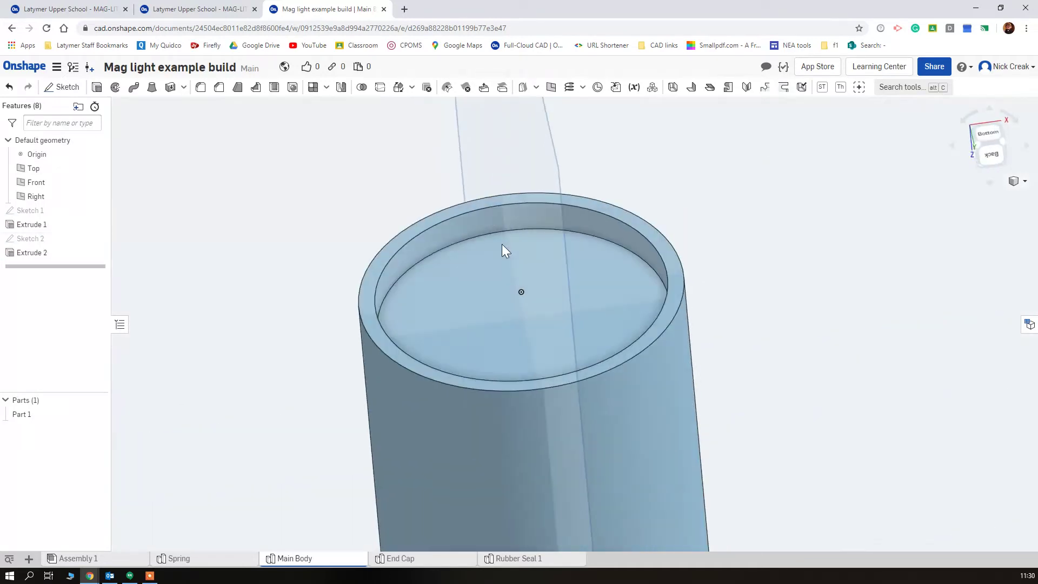
left_click(558, 307)
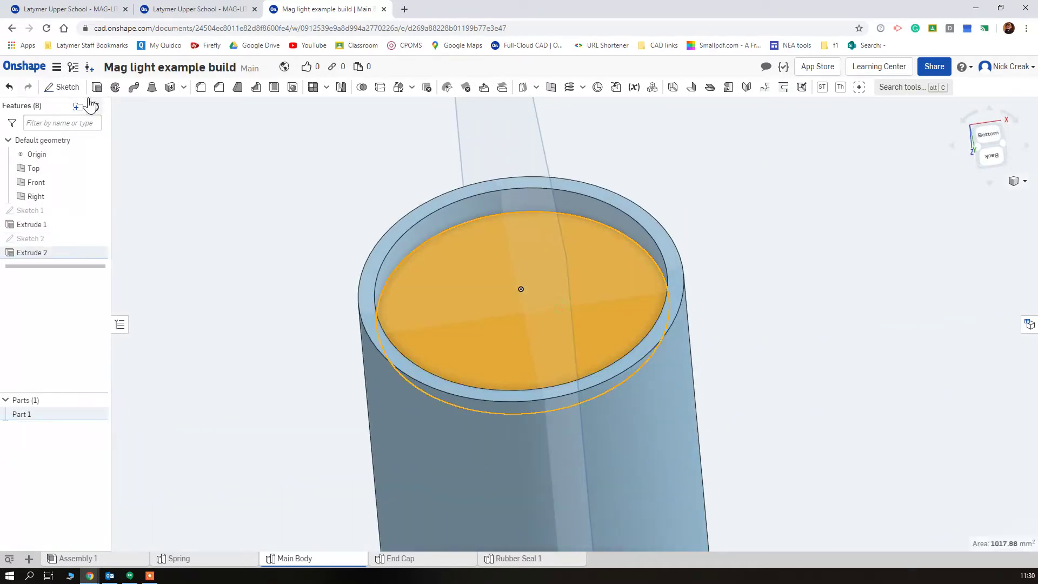
left_click(178, 9)
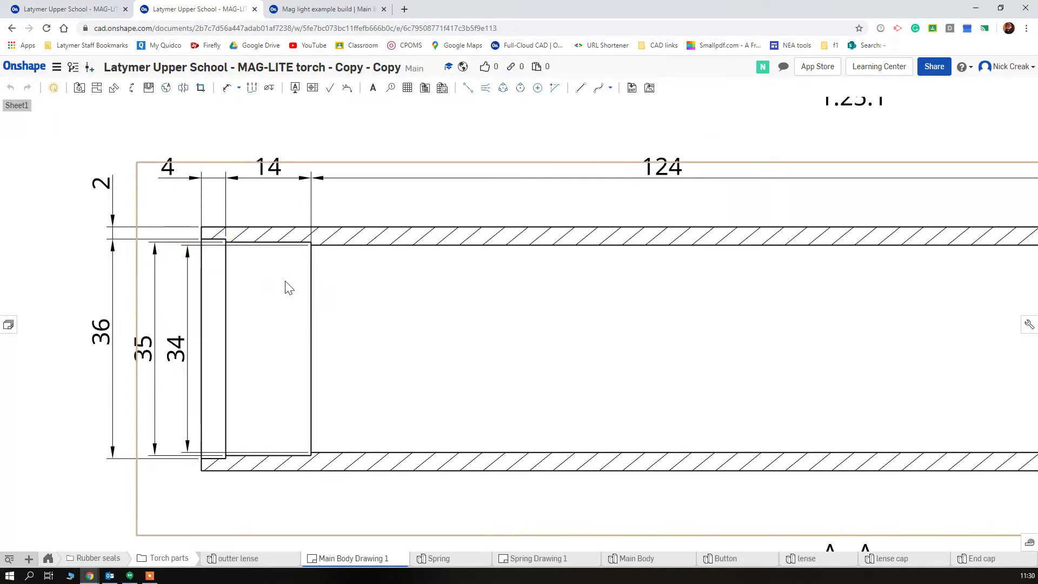
left_click(344, 9)
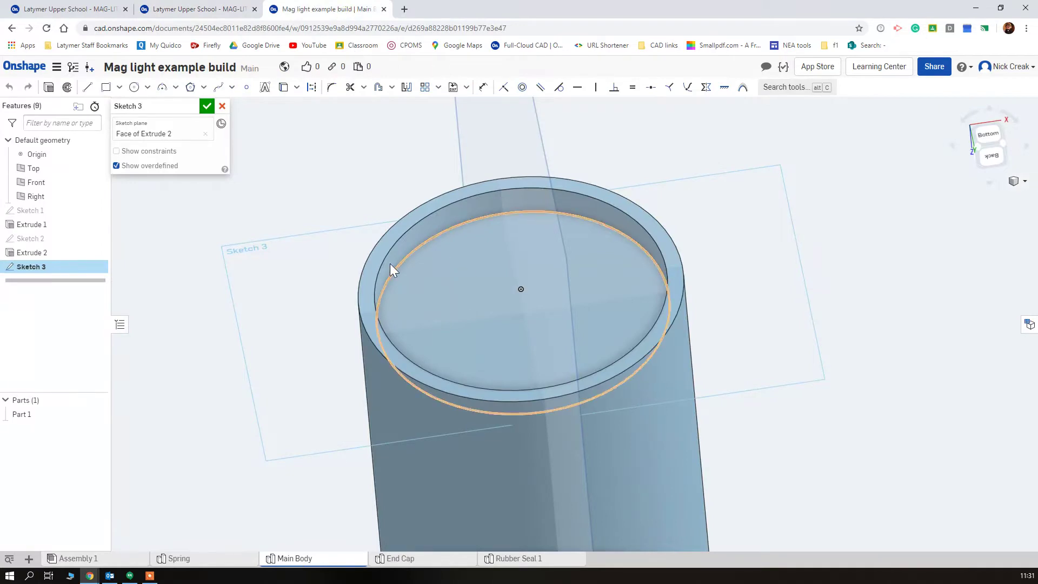
left_click(985, 140)
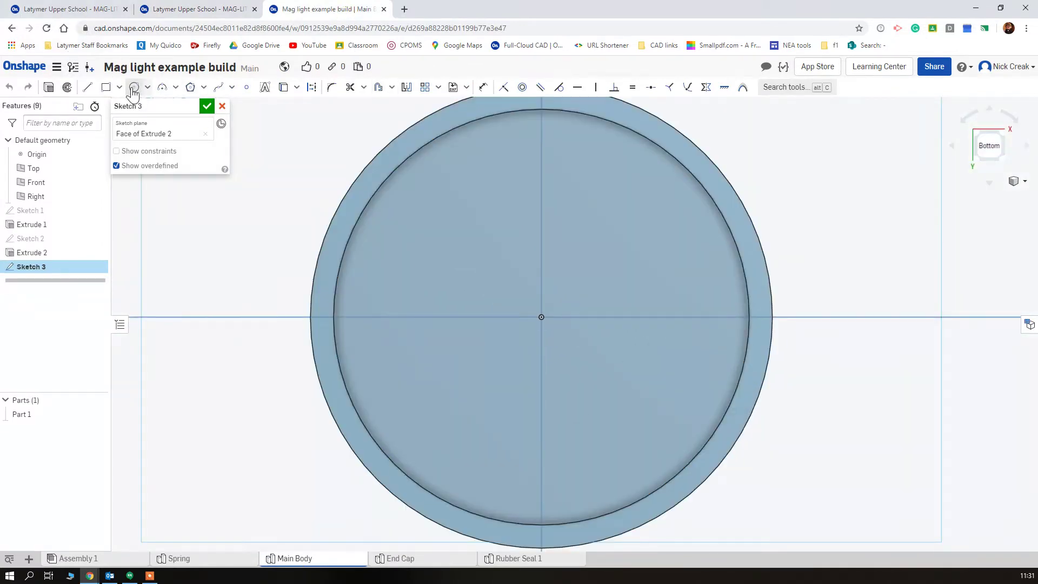
- Draw a 35 mm diameter circle centred on the origin of the recessed face
left_click(134, 87)
left_click(550, 324)
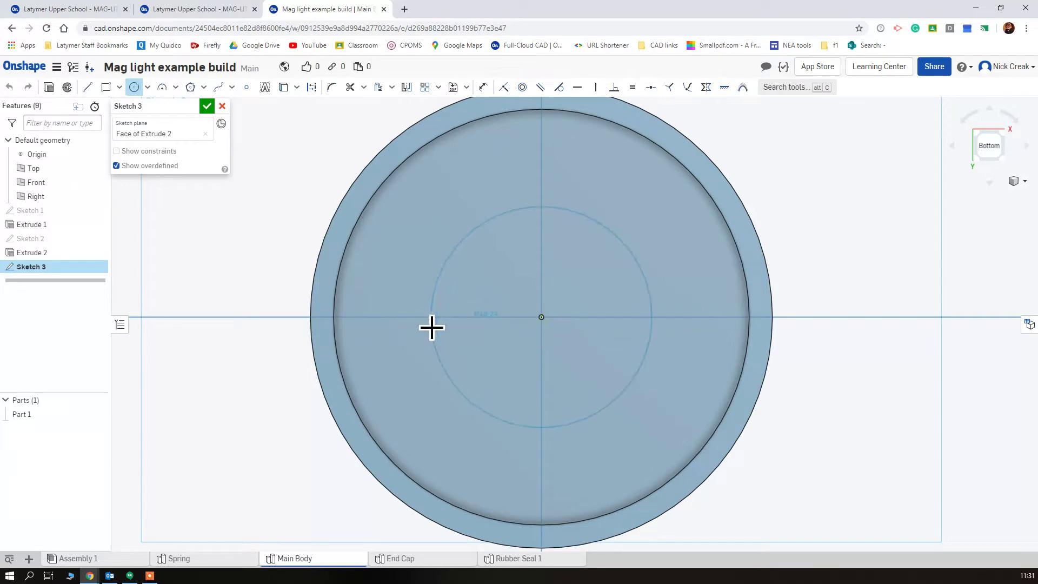
type("35")
key("Return")
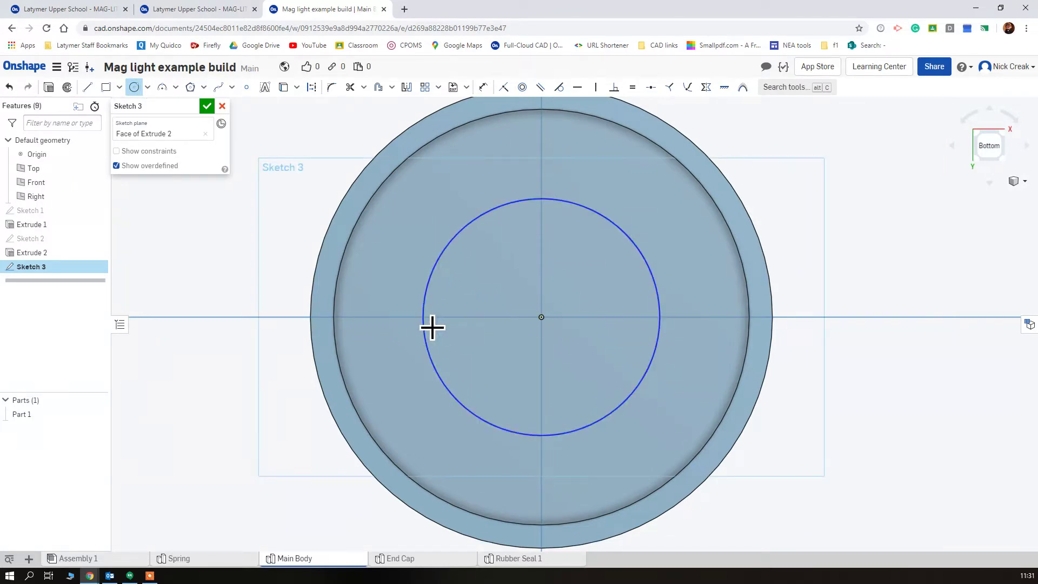
right_click_drag(410, 371, 405, 326)
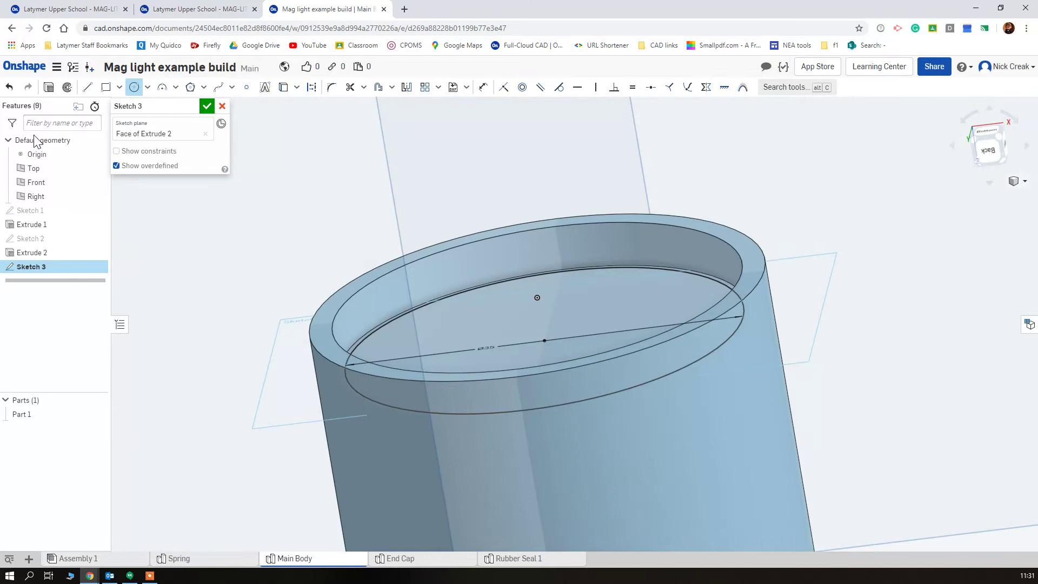
left_click(206, 106)
- Extrude the 35 mm circle as a 14 mm deep Remove cut
key("shift+e")
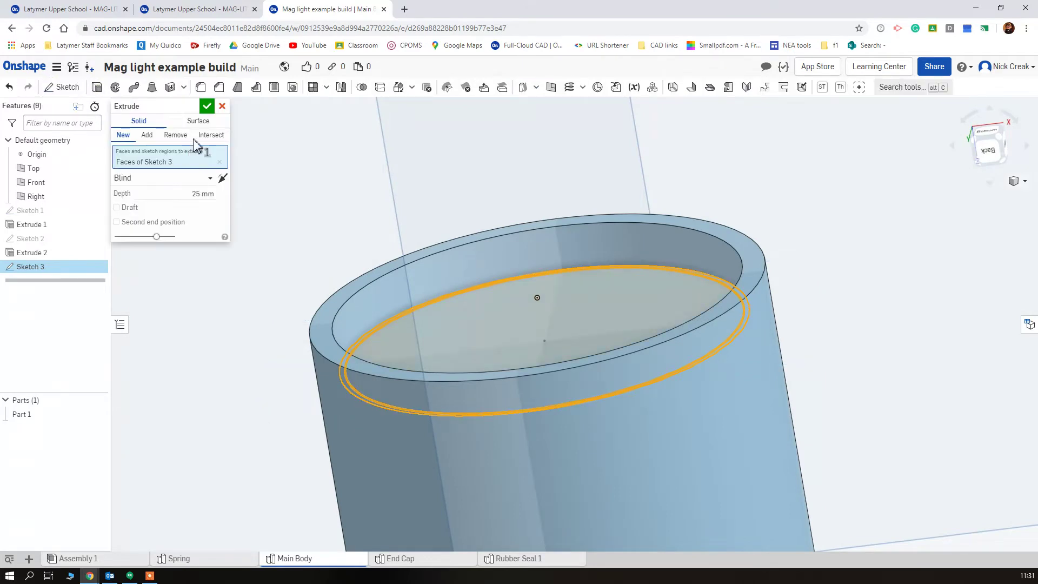
left_click(175, 134)
left_click(212, 195)
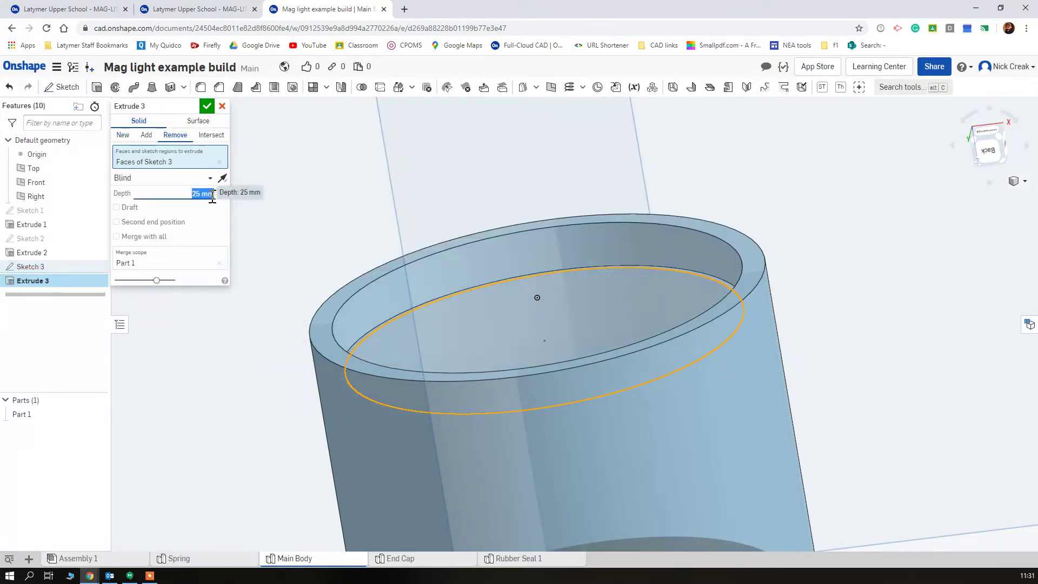
type("14")
key("Return")
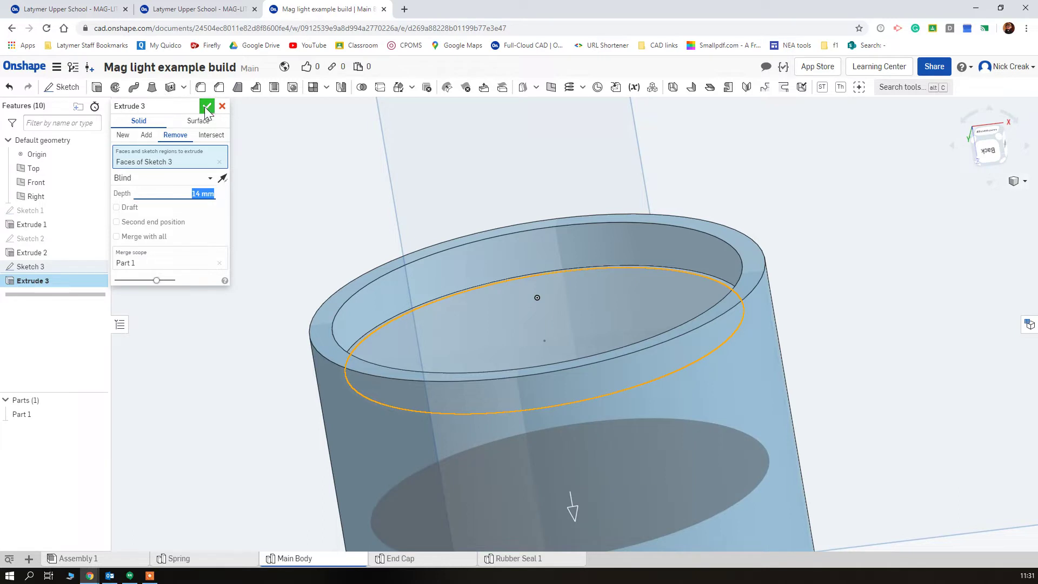
- Confirm the 14 mm bore cut and start a sketch on the cylinder's end face
left_click(207, 108)
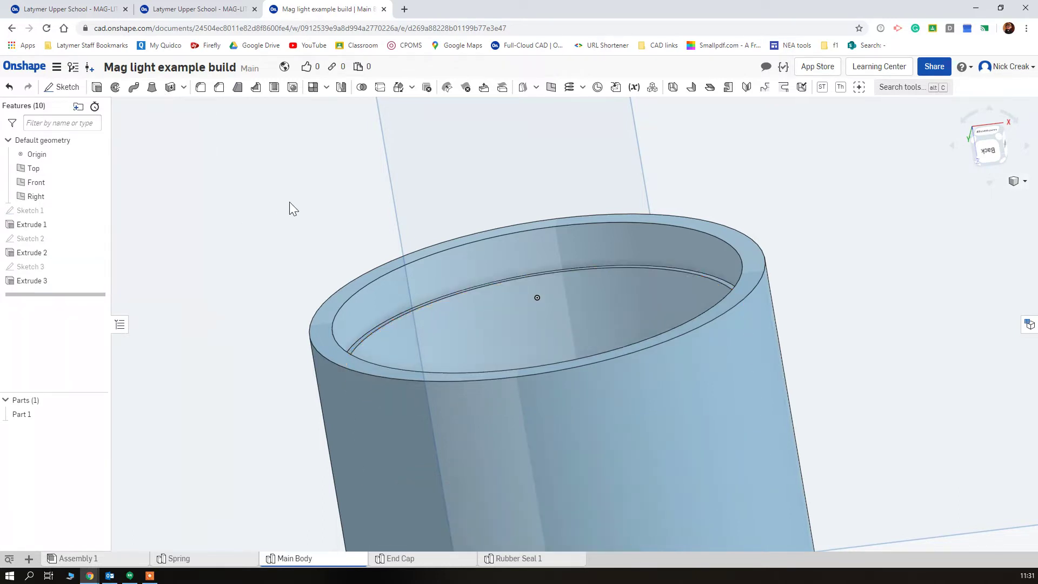
right_click_drag(289, 202, 288, 254)
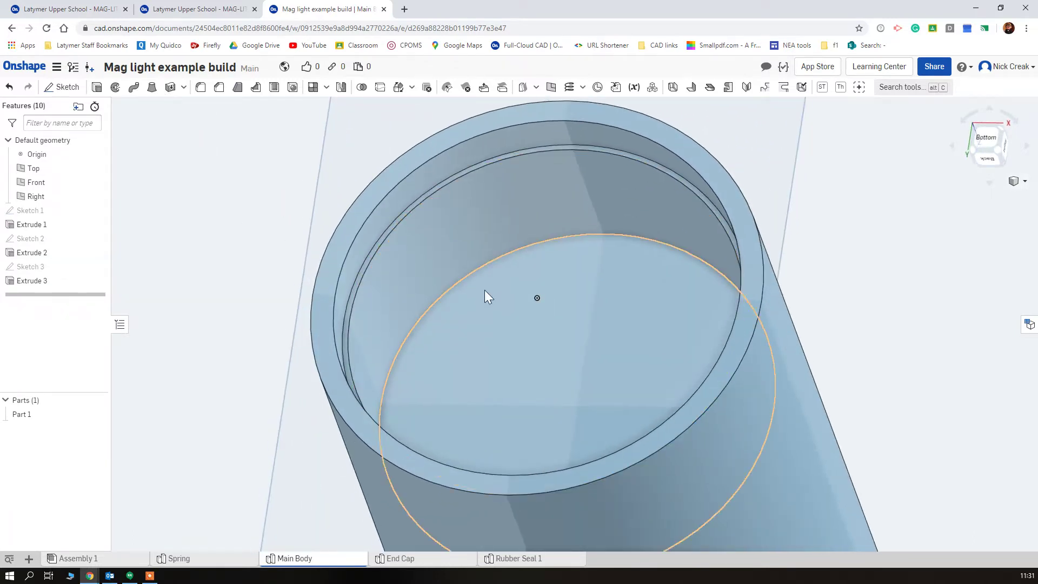
right_click_drag(307, 205, 517, 302)
left_click(517, 301)
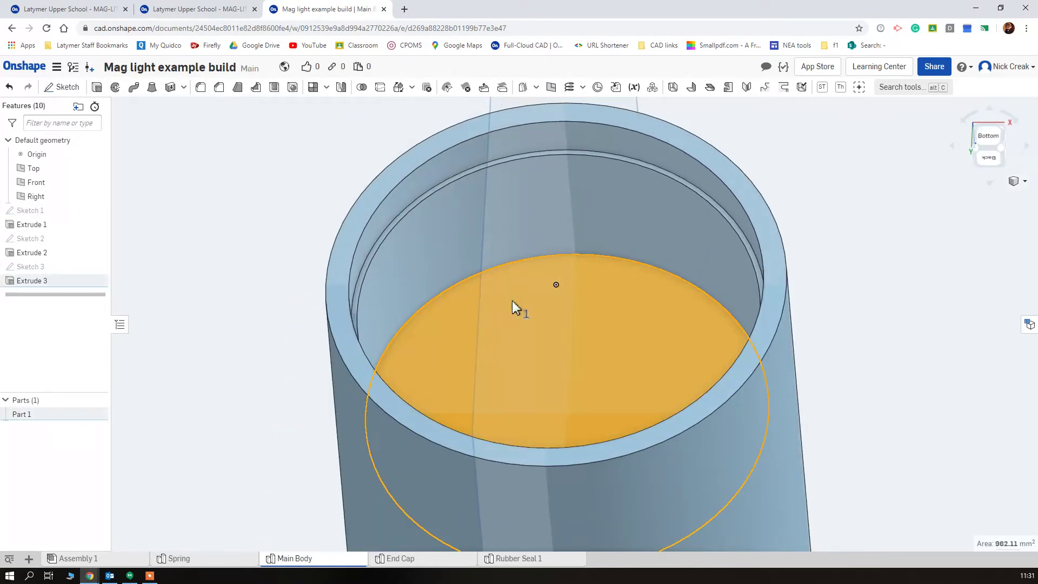
left_click(63, 87)
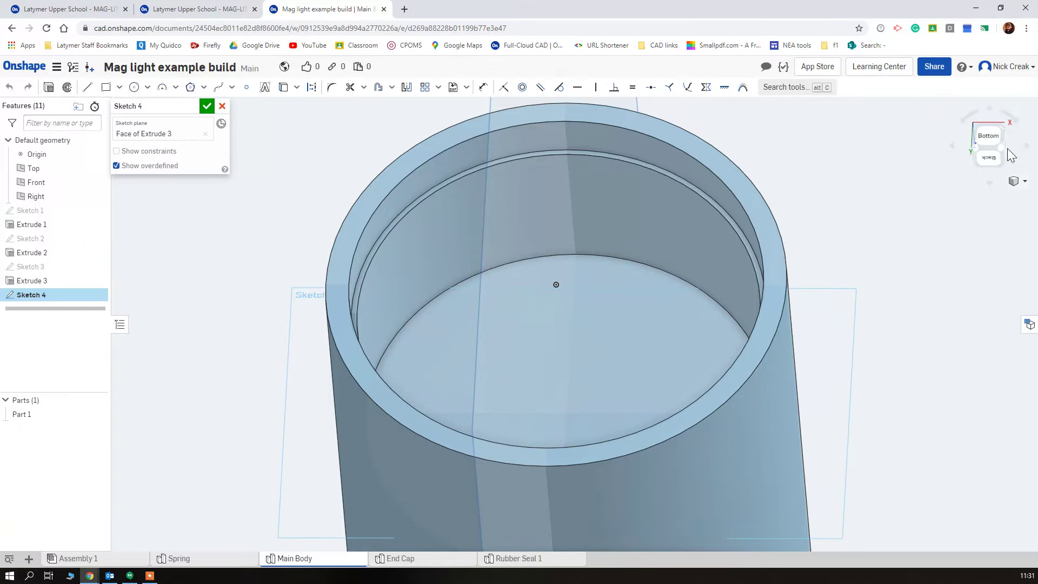
left_click(989, 144)
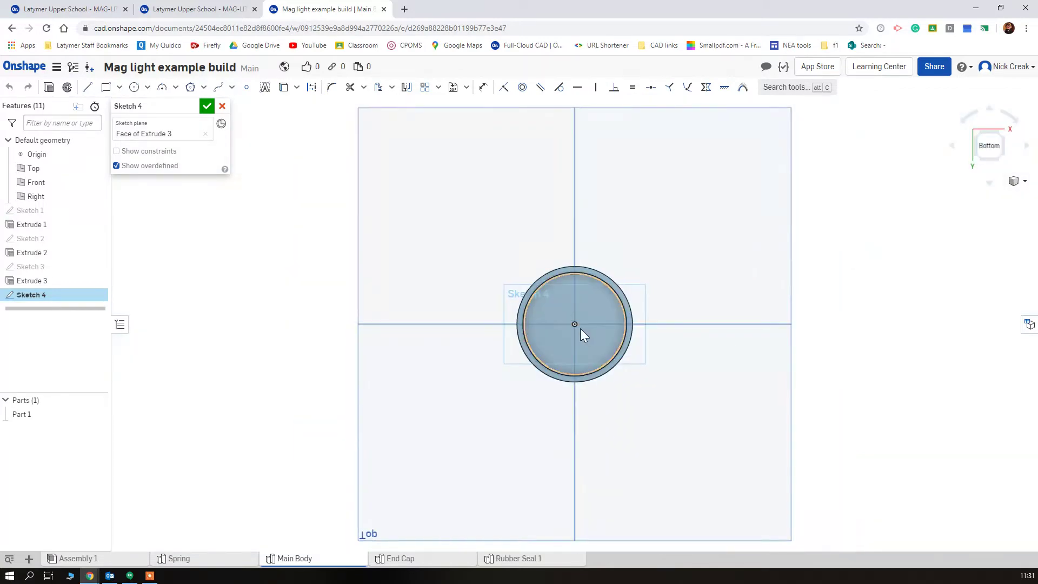
scroll(580, 328, "up", 5)
- Draw a 34 mm diameter circle centred on the origin, matching the drawing's 34 dimension
left_click(208, 9)
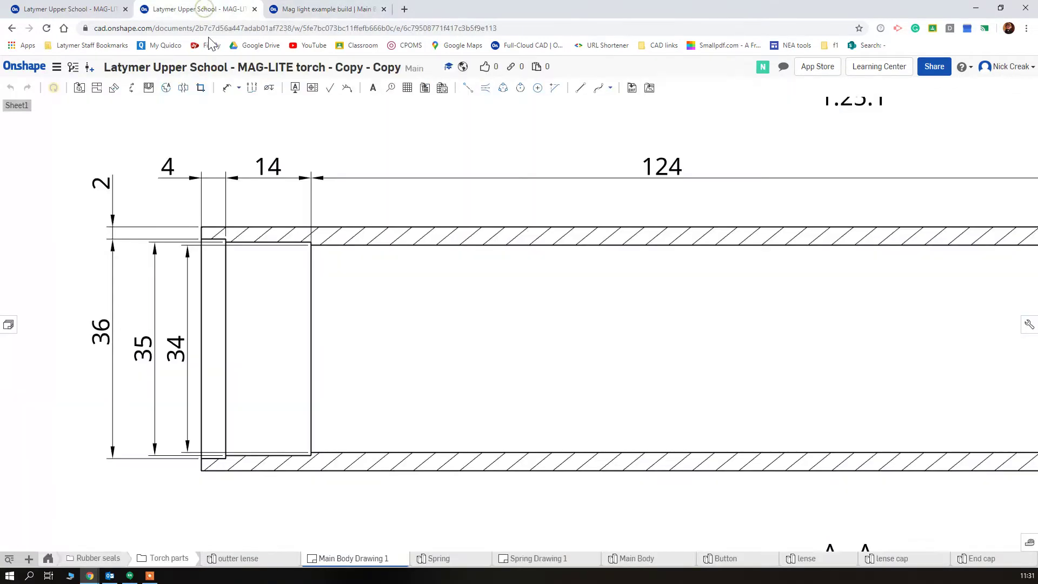
left_click(178, 350)
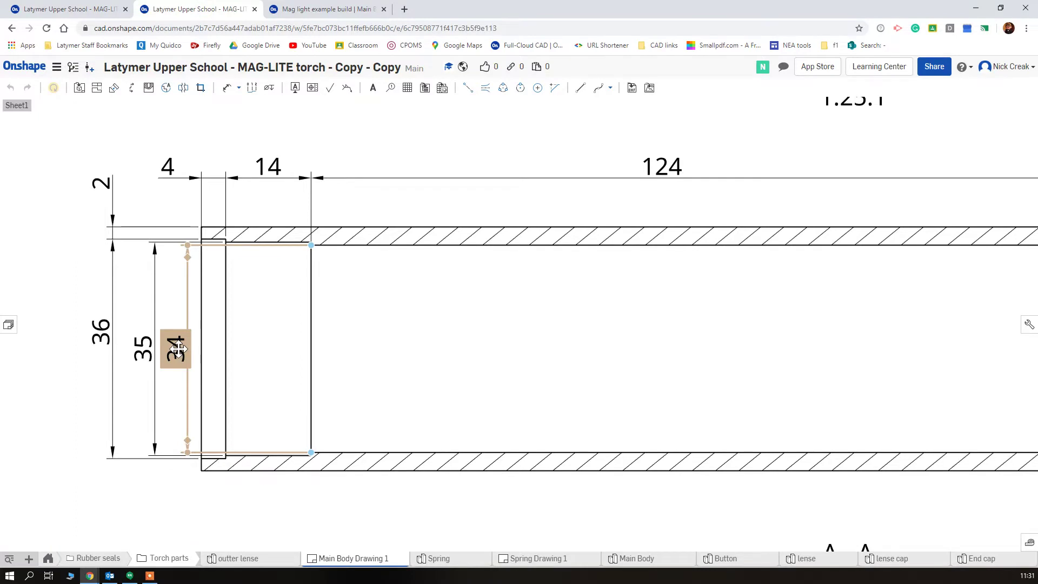
left_click(675, 190)
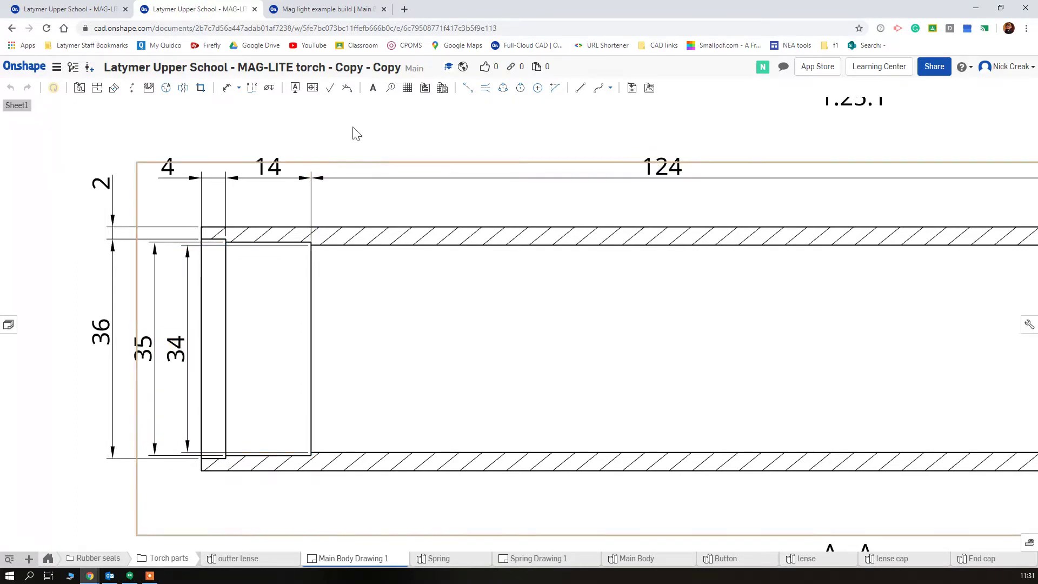
left_click(320, 10)
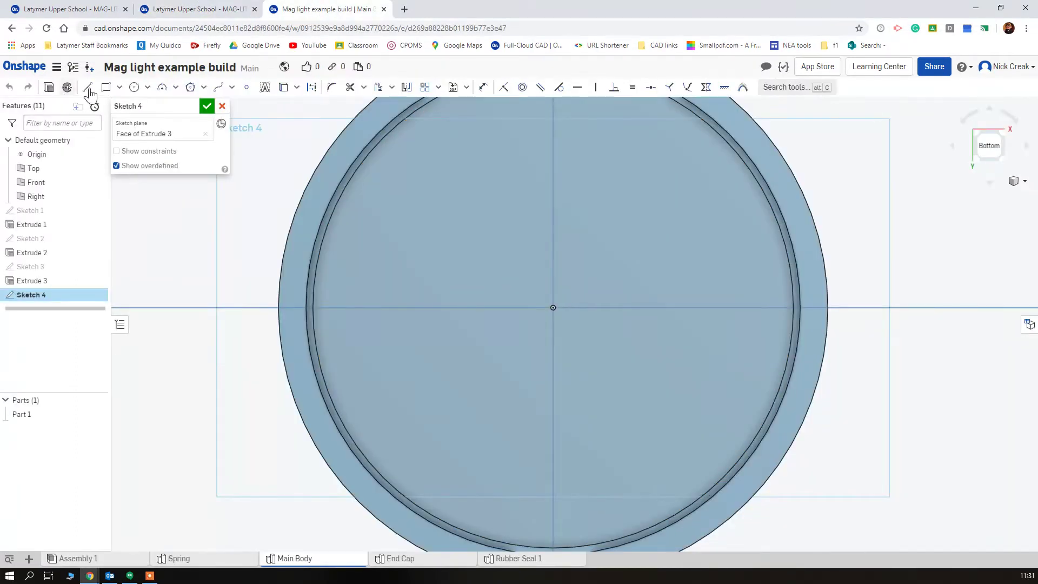
left_click(134, 87)
left_click(553, 308)
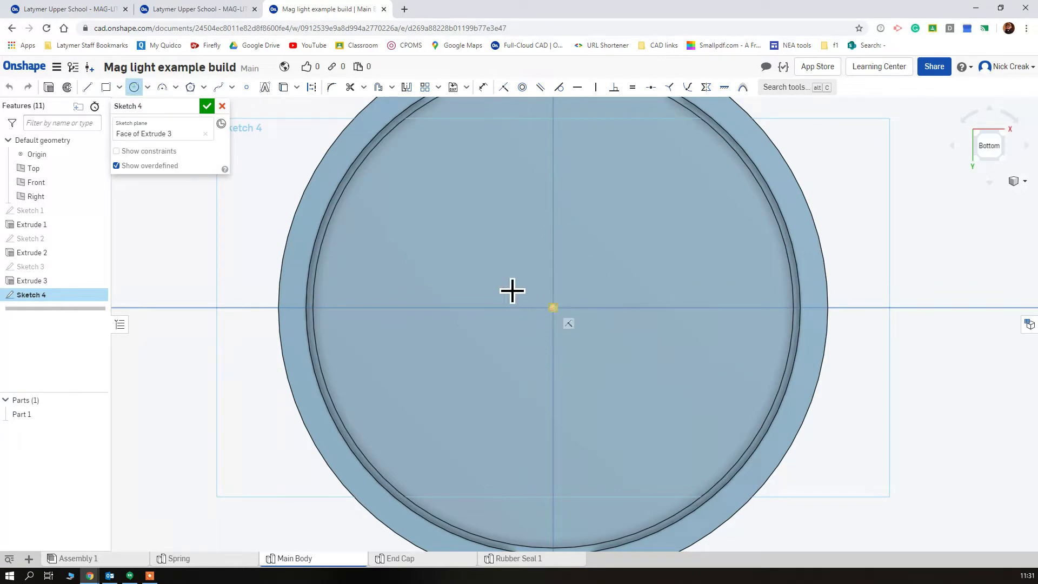
left_click(512, 291)
type("34")
key("Return")
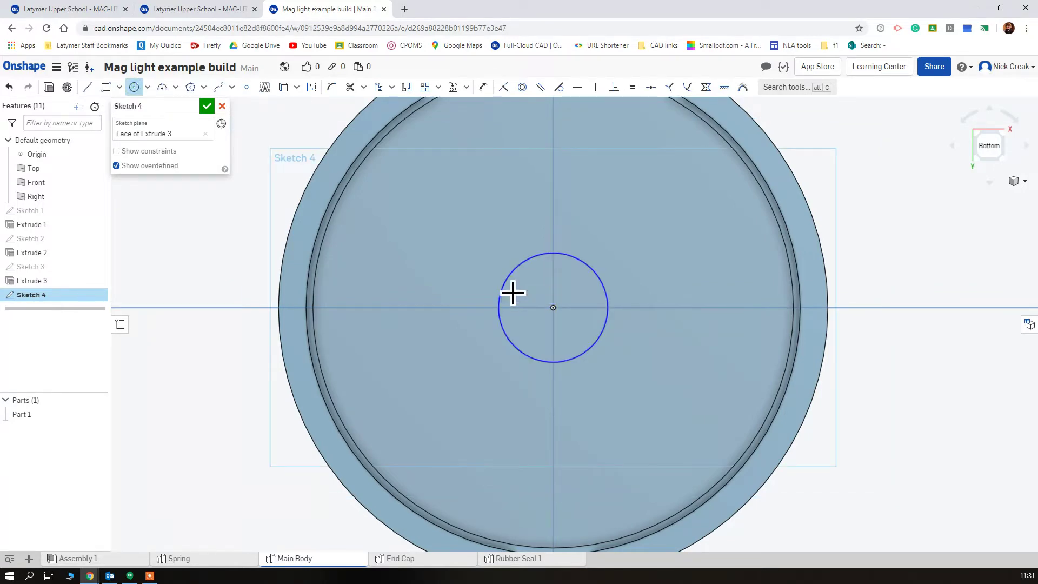
right_click_drag(280, 359, 262, 259)
left_click(992, 164)
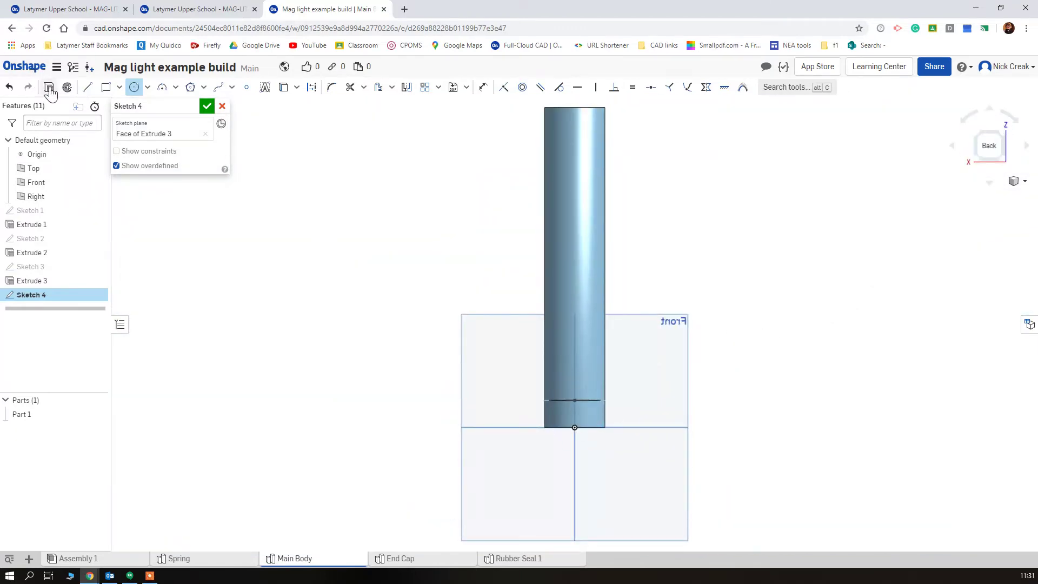
- Extrude the 34 mm circle as a 124 mm deep Remove cut, viewed in translucent mode
key("shift+e")
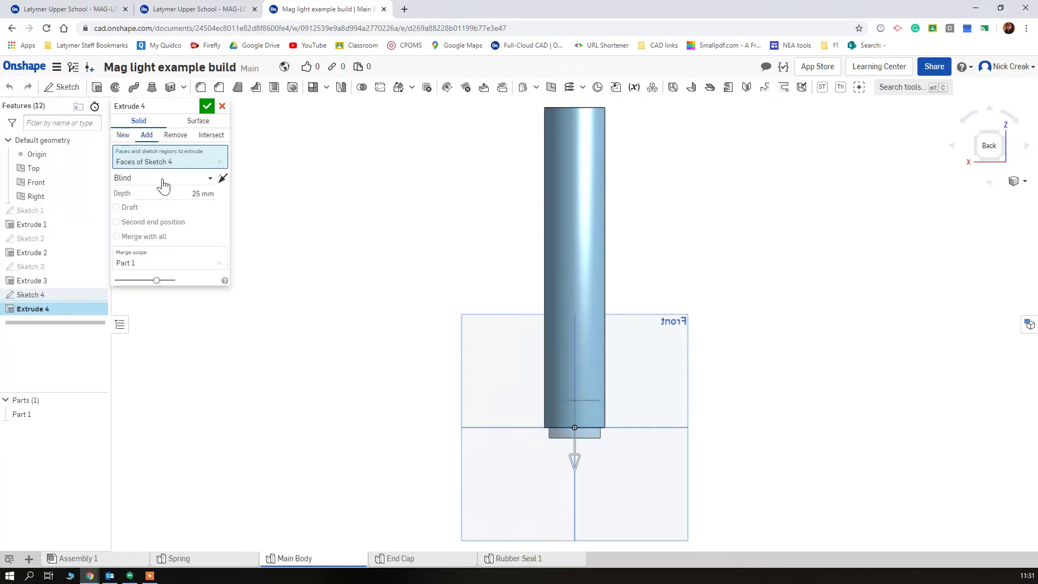
left_click(175, 136)
left_click(200, 194)
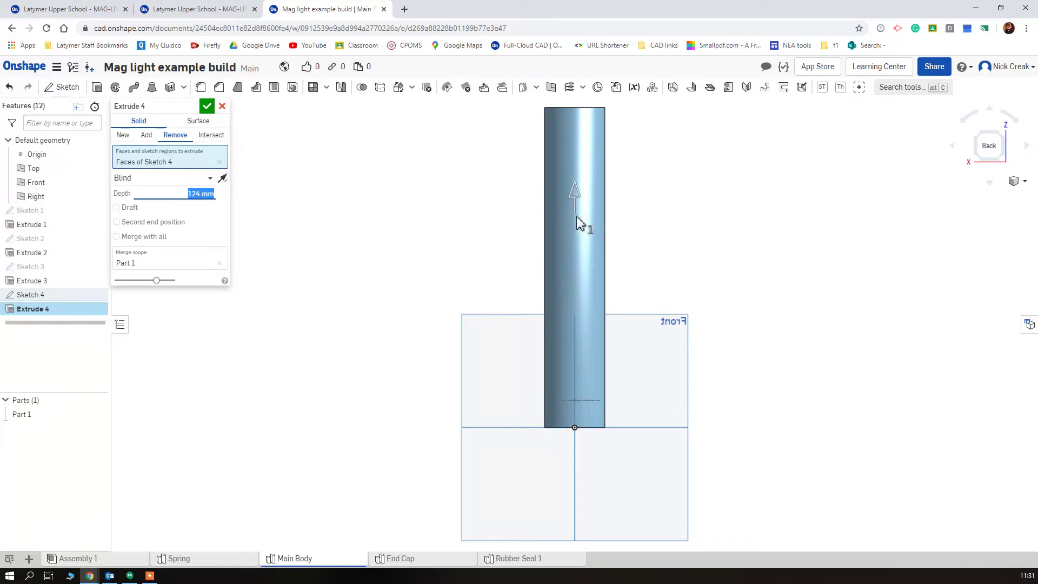
left_click(1022, 184)
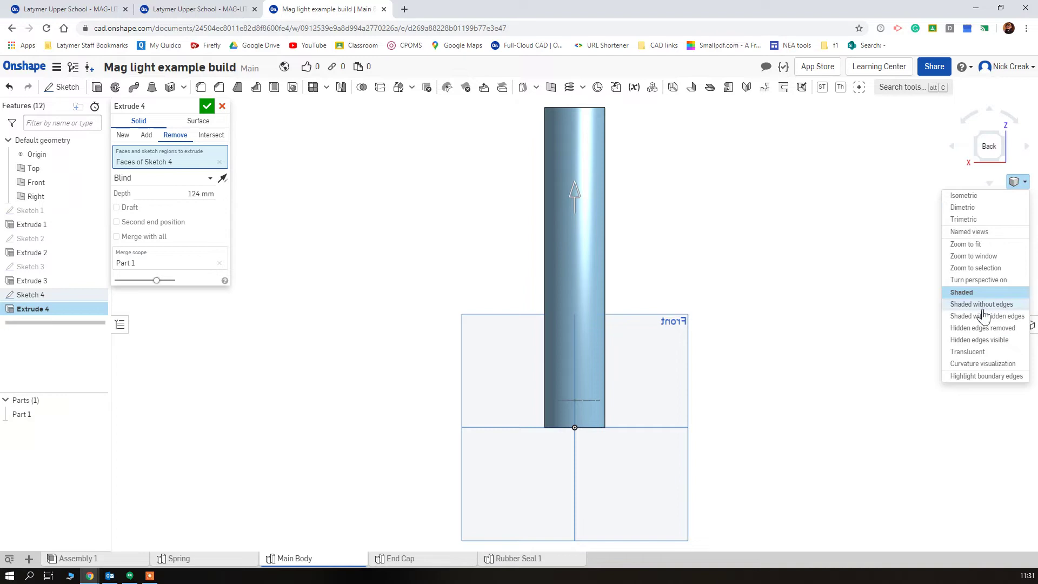
left_click(972, 354)
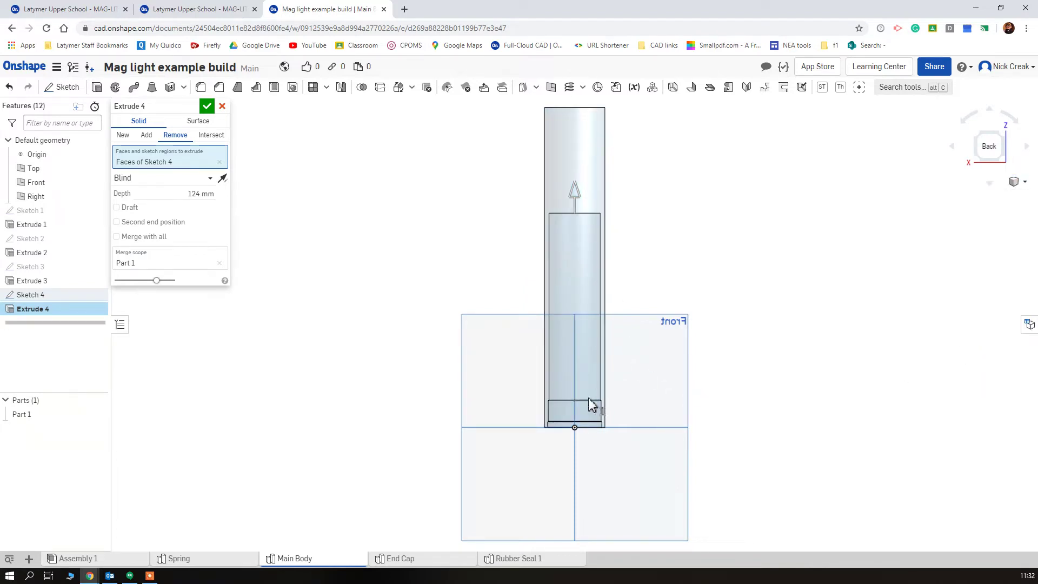
left_click(208, 107)
- Compare the hollowed body against the drawing and return to the Main Body Part Studio
left_click(208, 9)
scroll(265, 340, "down", 4)
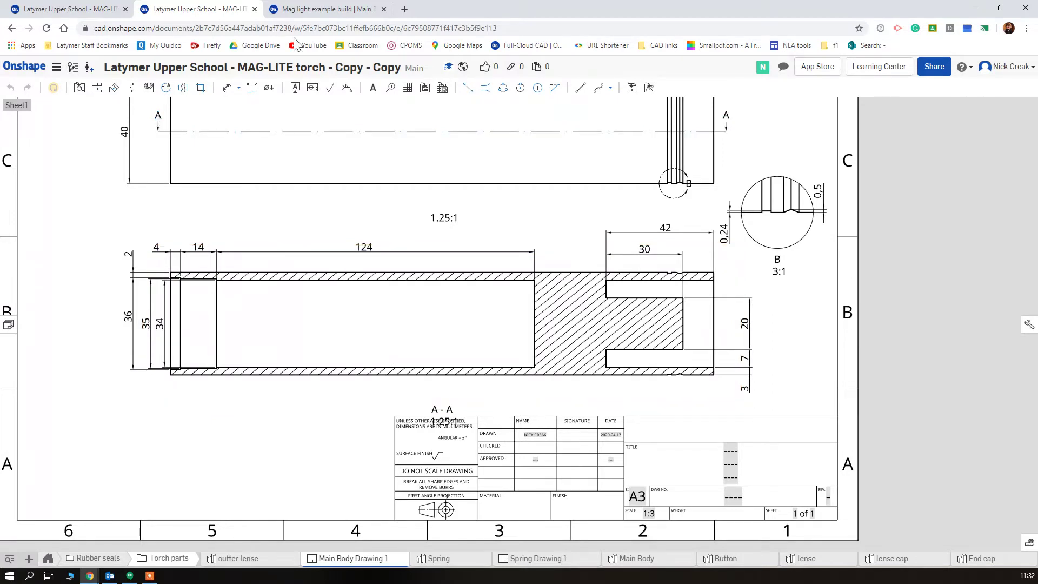
left_click(304, 9)
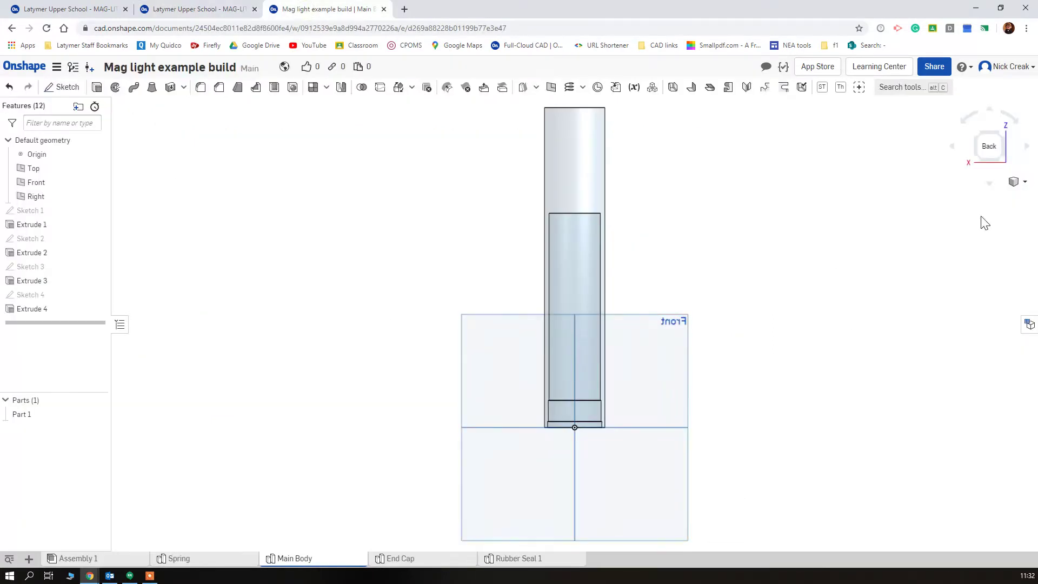
- Switch the model's display style back to Shaded
right_click_drag(755, 215, 755, 234)
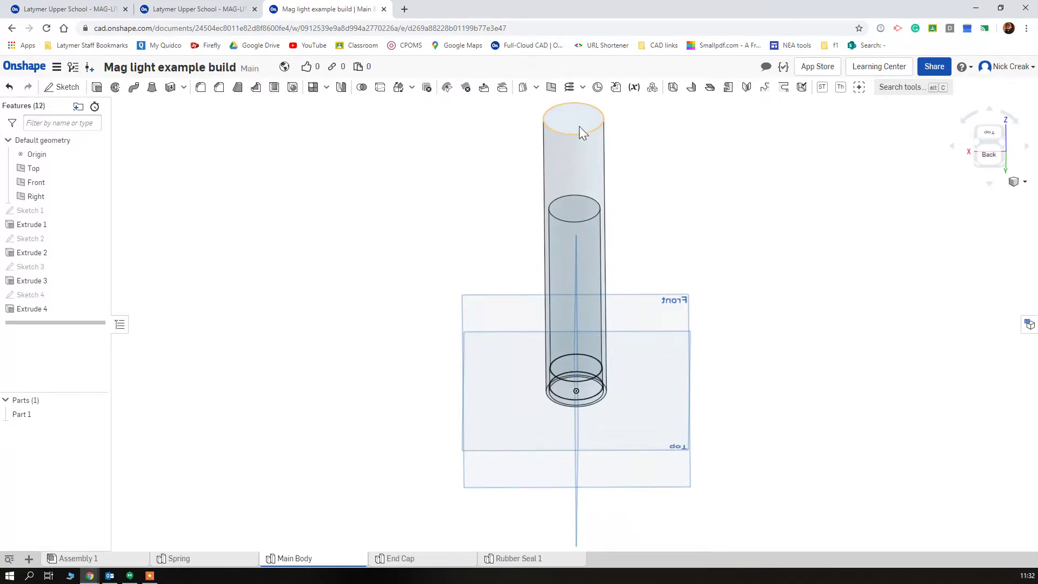
left_click(1019, 183)
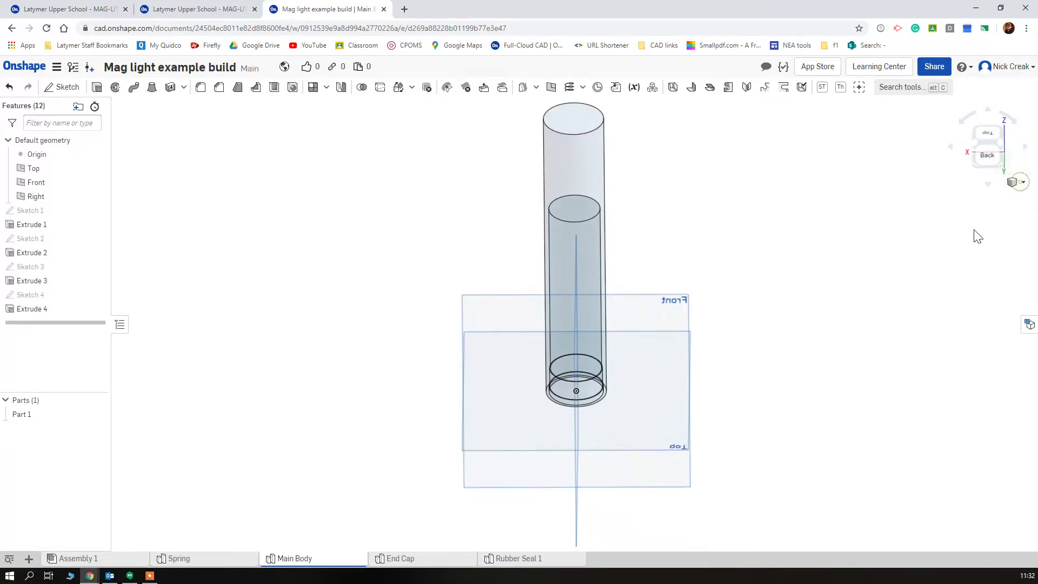
left_click(1013, 187)
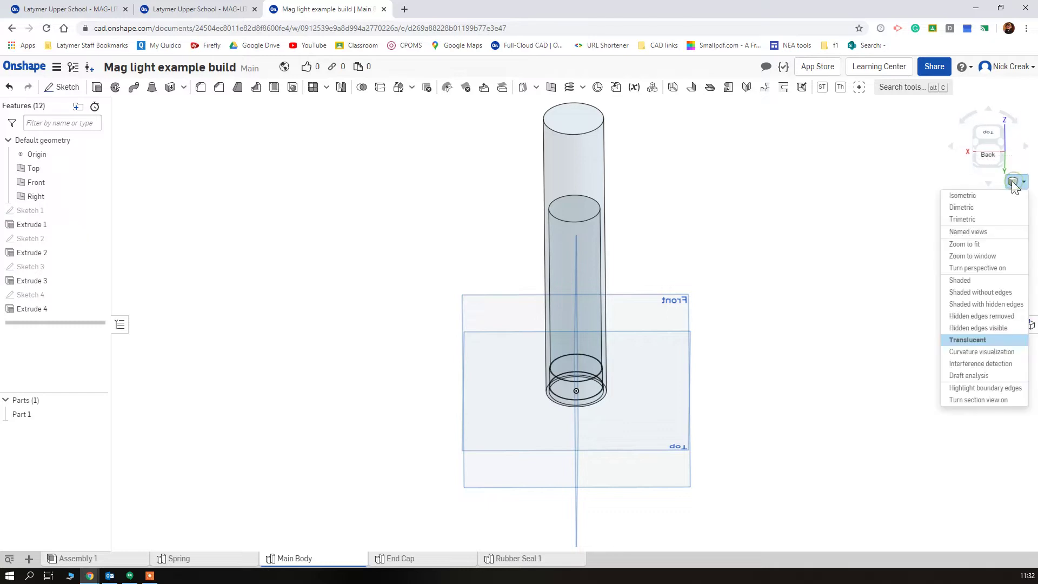
left_click(977, 280)
- Start a sketch on the cylinder's top end face, view it from Top, and bring up the torch drawing
mouse_move(706, 244)
right_mouse_down()
mouse_move(577, 160)
mouse_move(611, 307)
mouse_move(576, 425)
right_mouse_up()
left_click(574, 424)
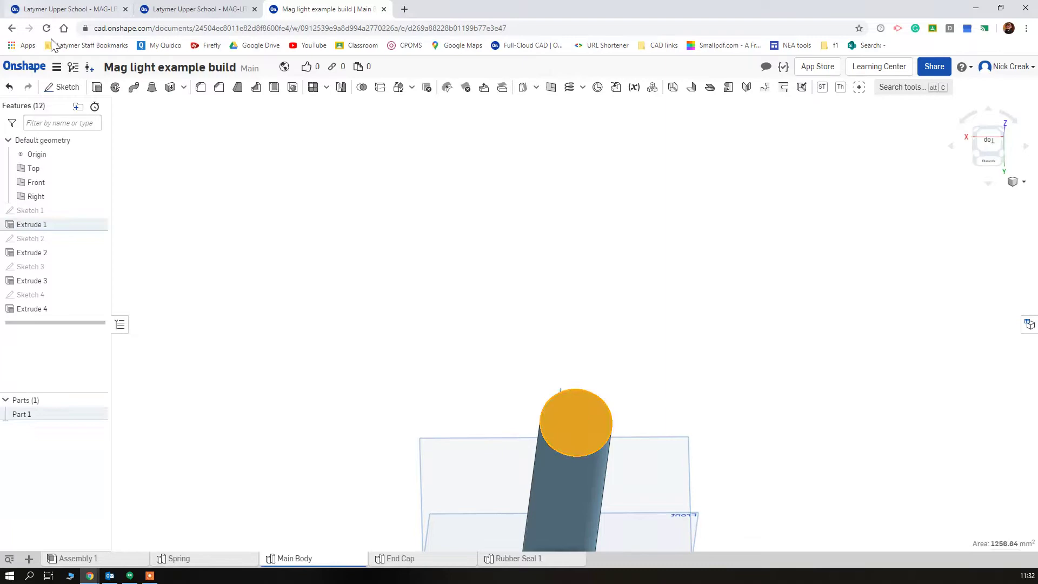
left_click(64, 87)
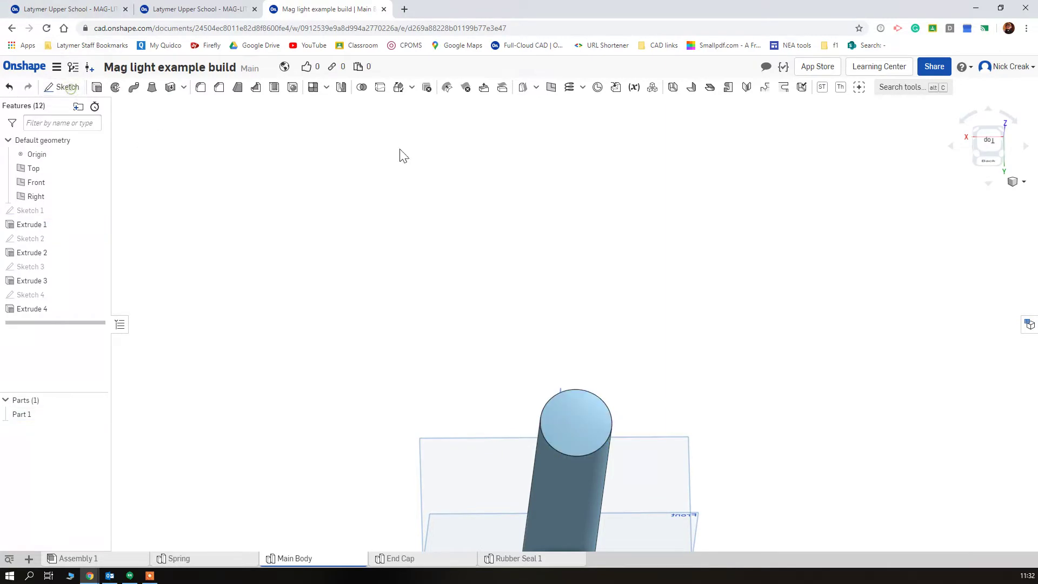
left_click(989, 139)
left_click(198, 11)
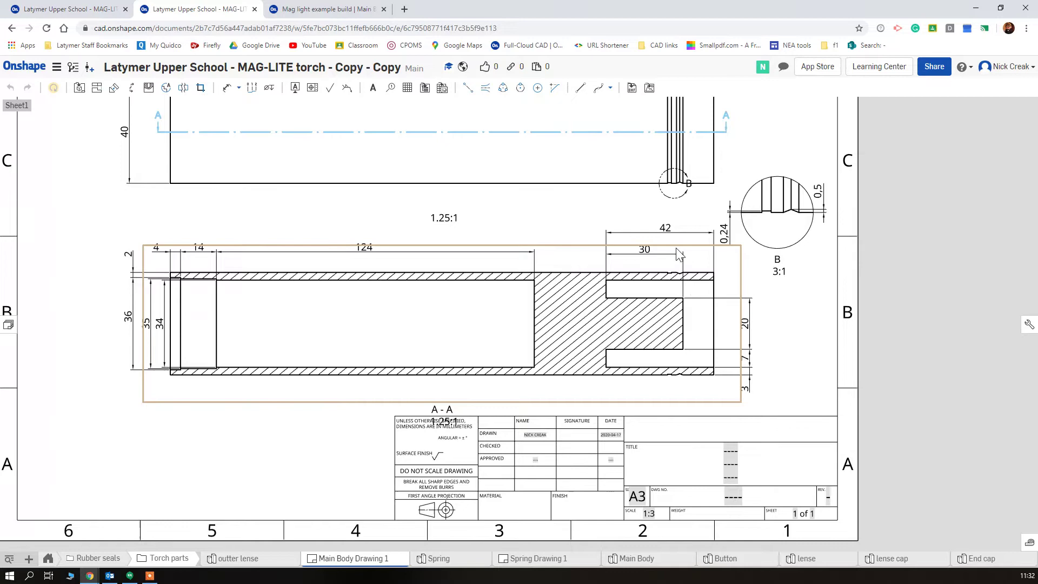
scroll(695, 292, "up", 4)
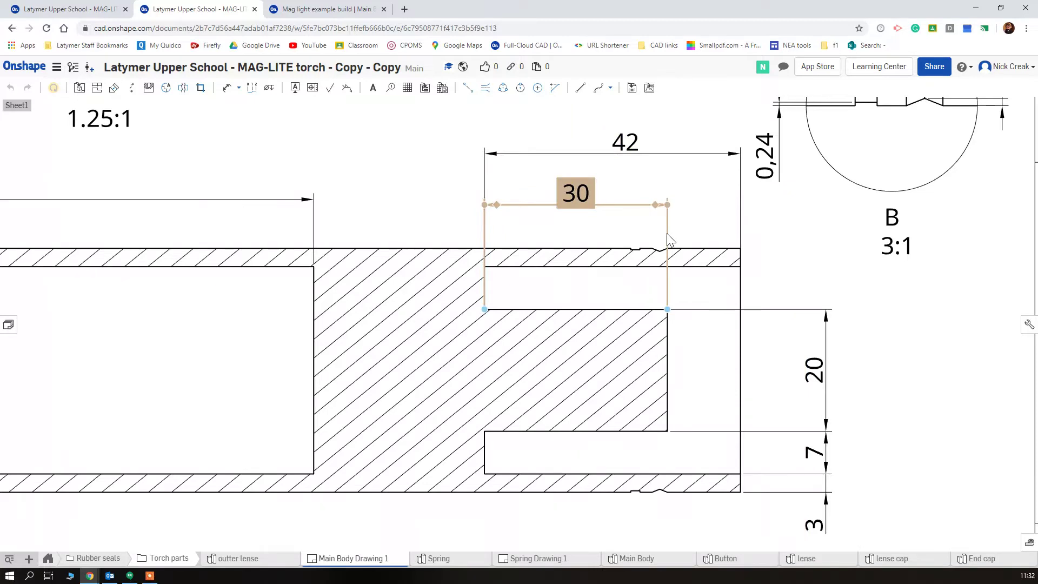
scroll(713, 392, "down", 3)
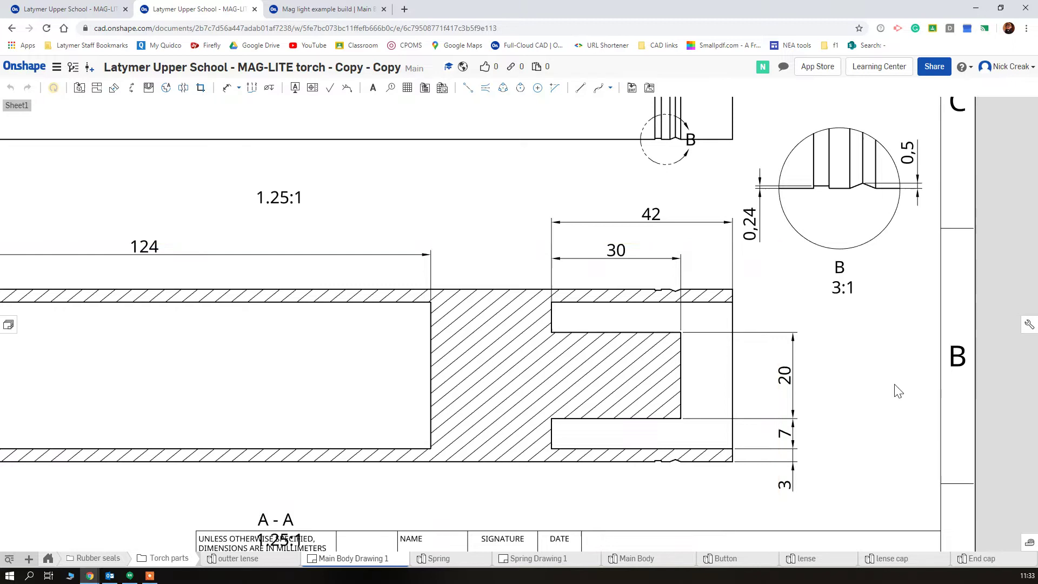
scroll(913, 282, "down", 3)
scroll(867, 457, "up", 5)
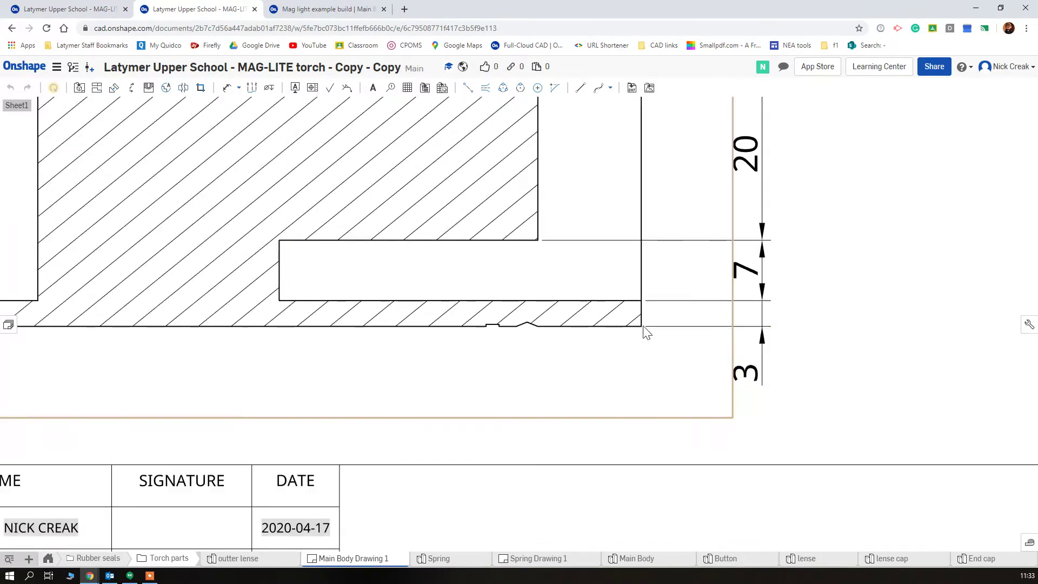
scroll(679, 388, "down", 4)
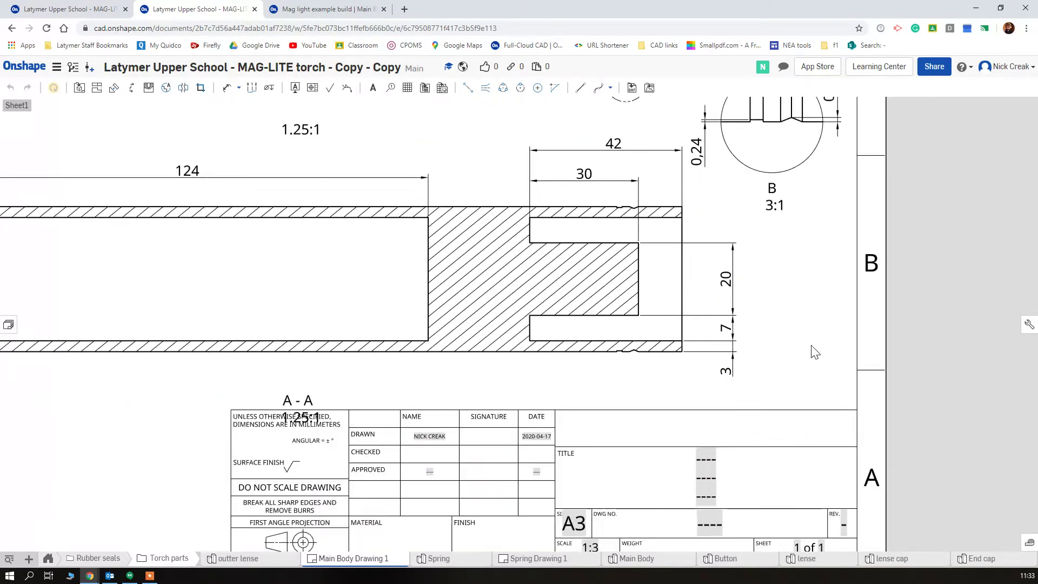
scroll(411, 299, "down", 3)
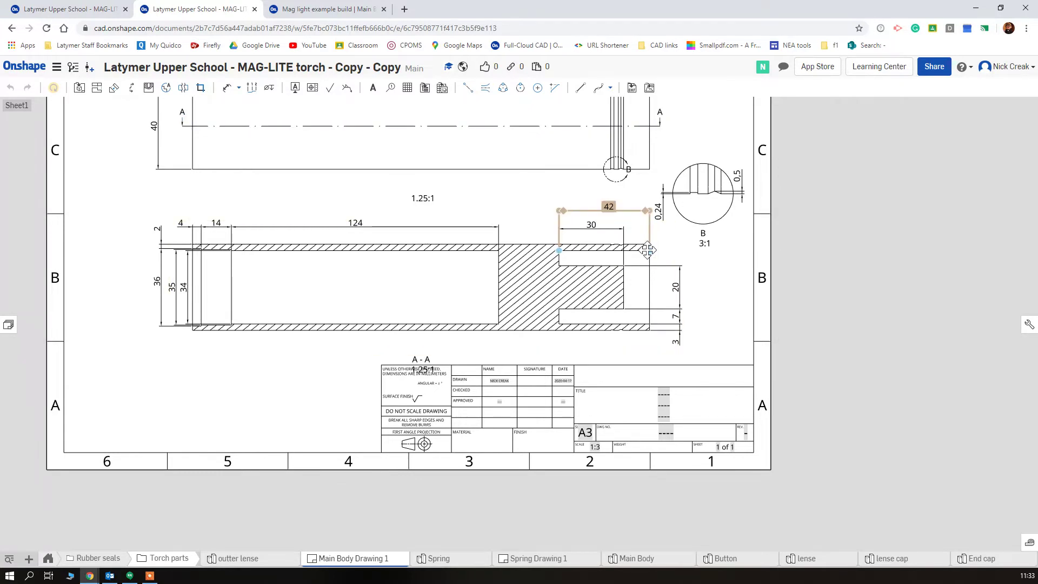
scroll(675, 286, "up", 5)
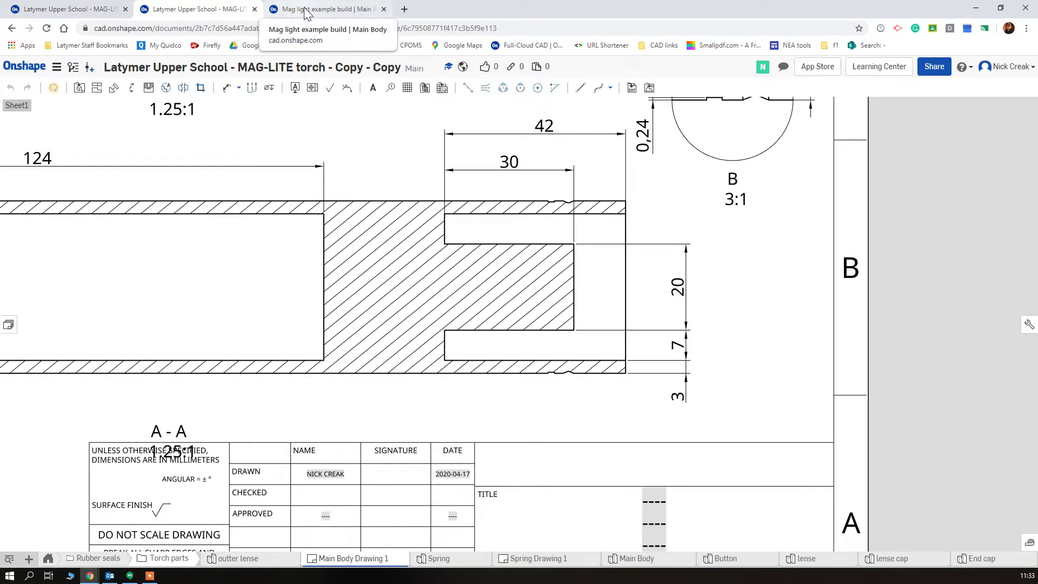
- Back in the part studio, sketch a Ø34 circle centred on the top end face
left_click(306, 12)
left_click(134, 87)
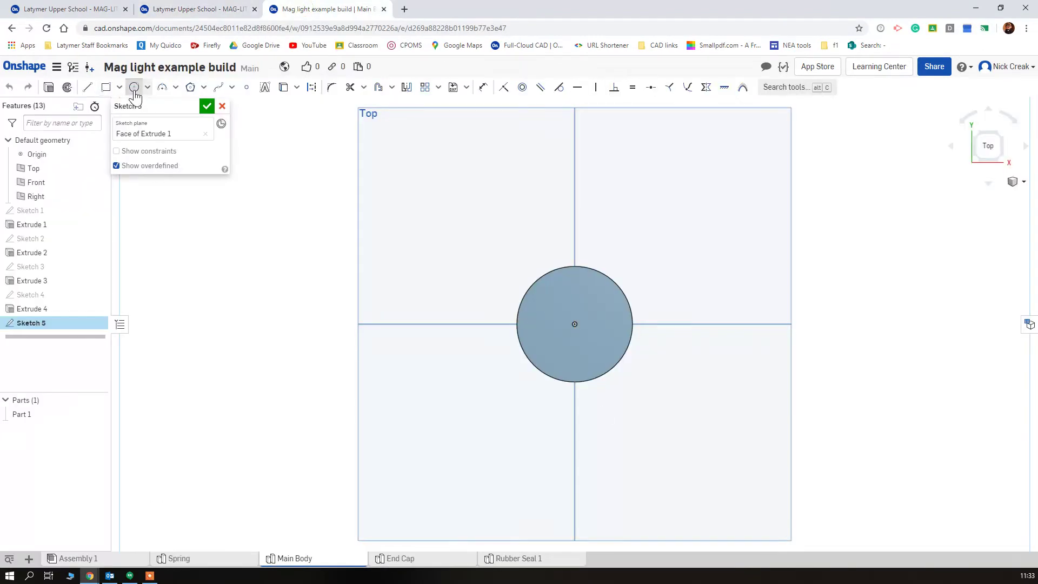
left_click(574, 324)
left_click(562, 342)
type("34")
key("Return")
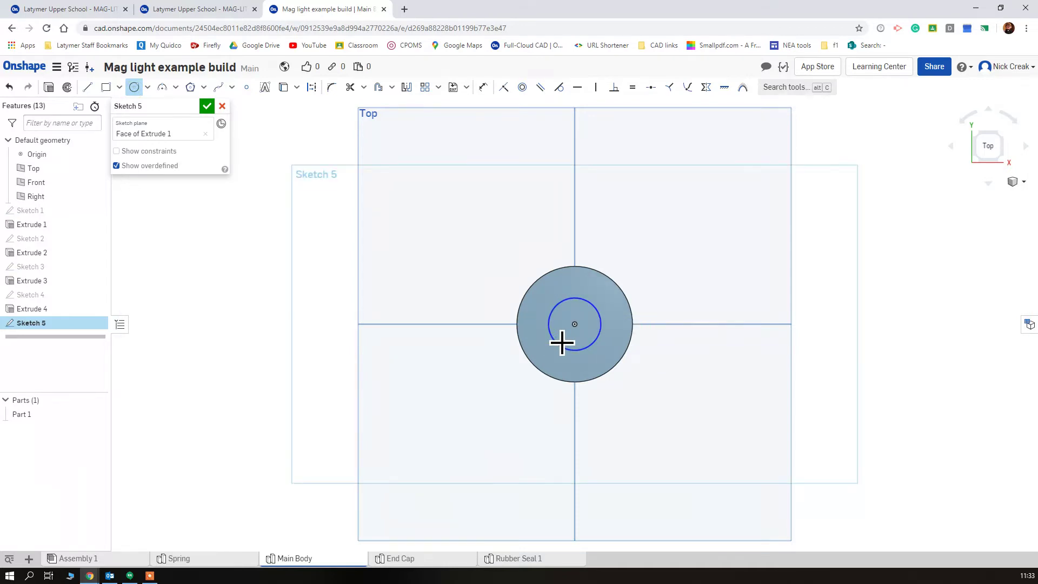
- Finish the sketch and extrude it as a 12 mm deep Remove cut
right_click_drag(513, 420, 514, 371)
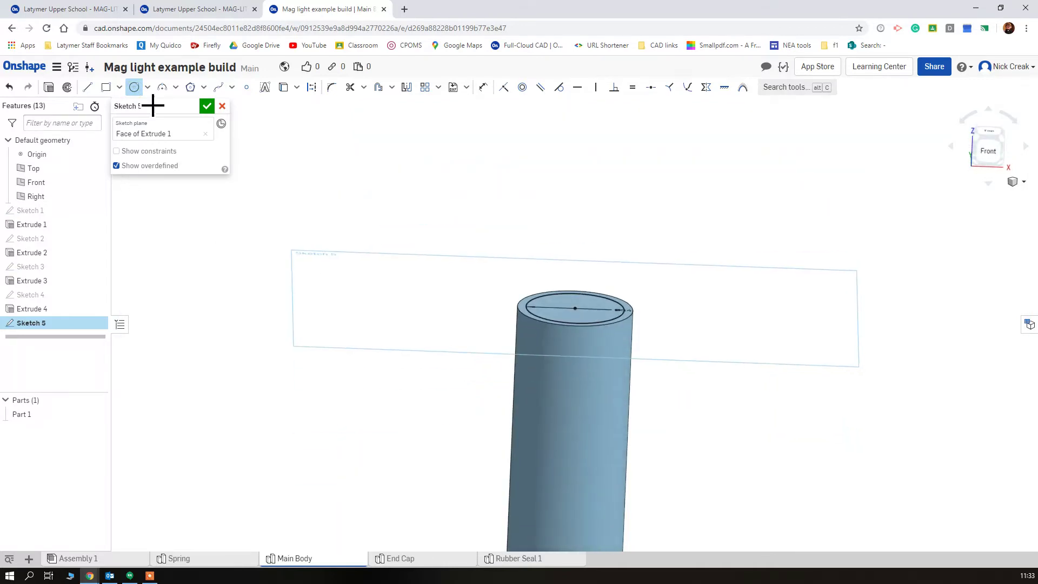
key("Return")
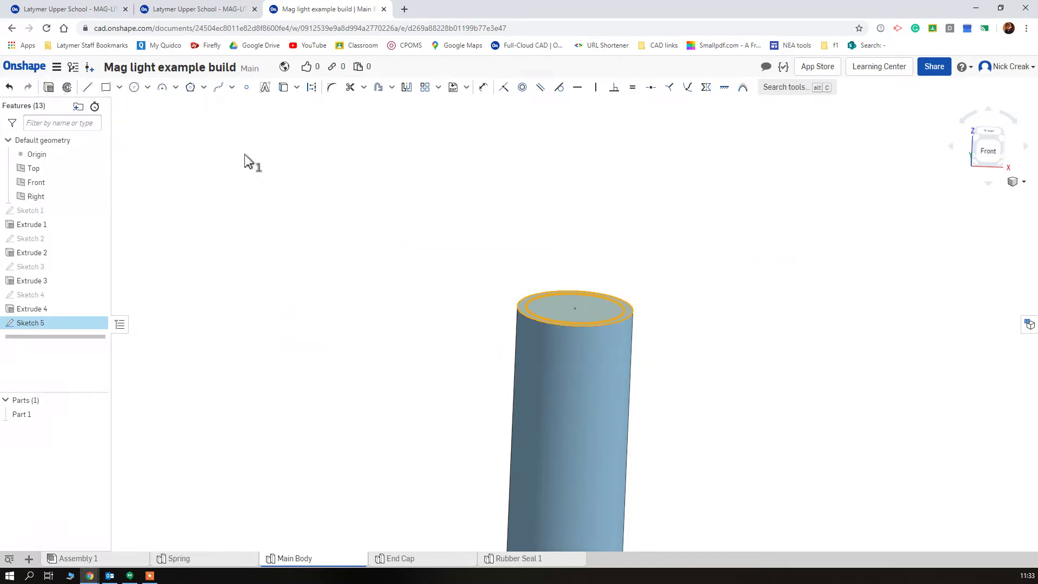
key("shift+e")
left_click(199, 194)
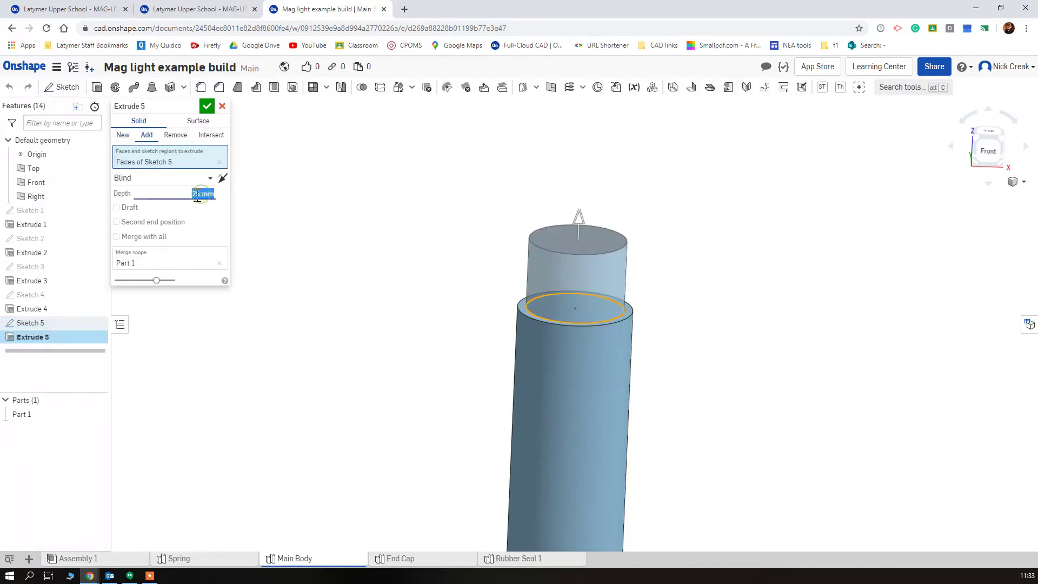
left_click(189, 136)
right_click_drag(660, 416, 656, 406)
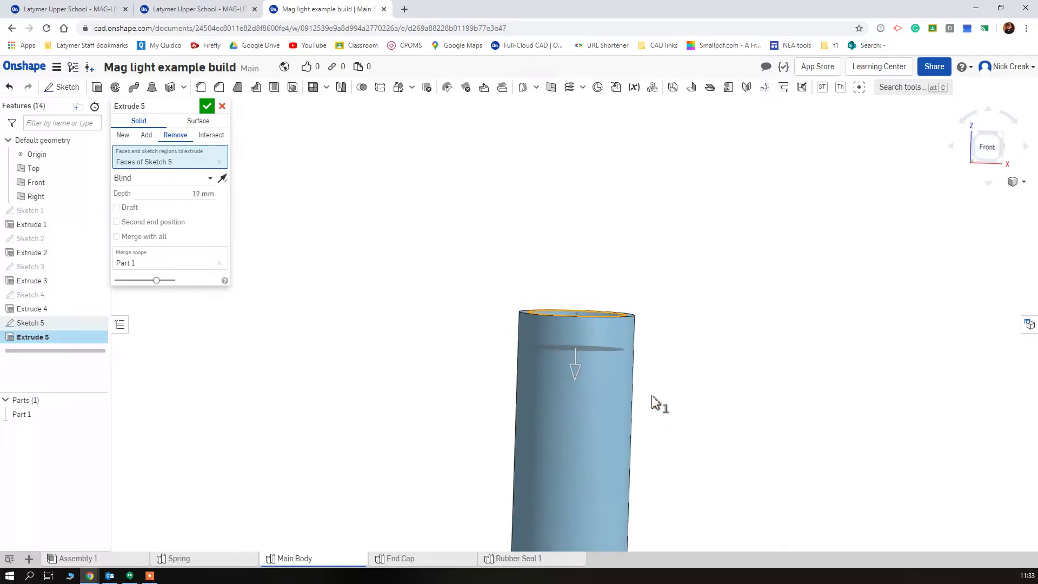
left_click(206, 107)
right_click_drag(685, 243, 724, 368)
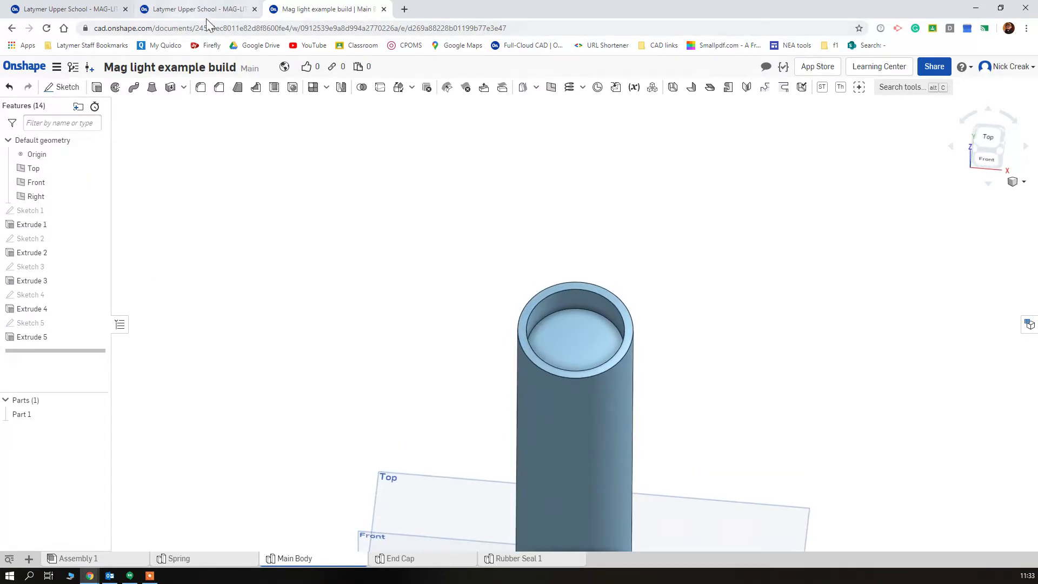
- Start a sketch on the bore floor, check the drawing's dimensions, and view it from Top
left_click(591, 339)
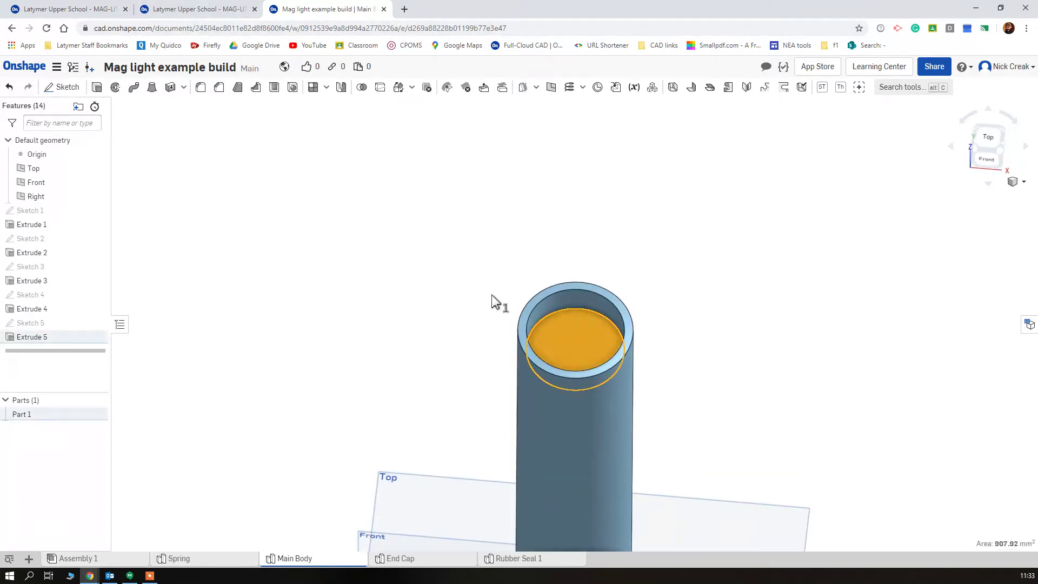
left_click(65, 86)
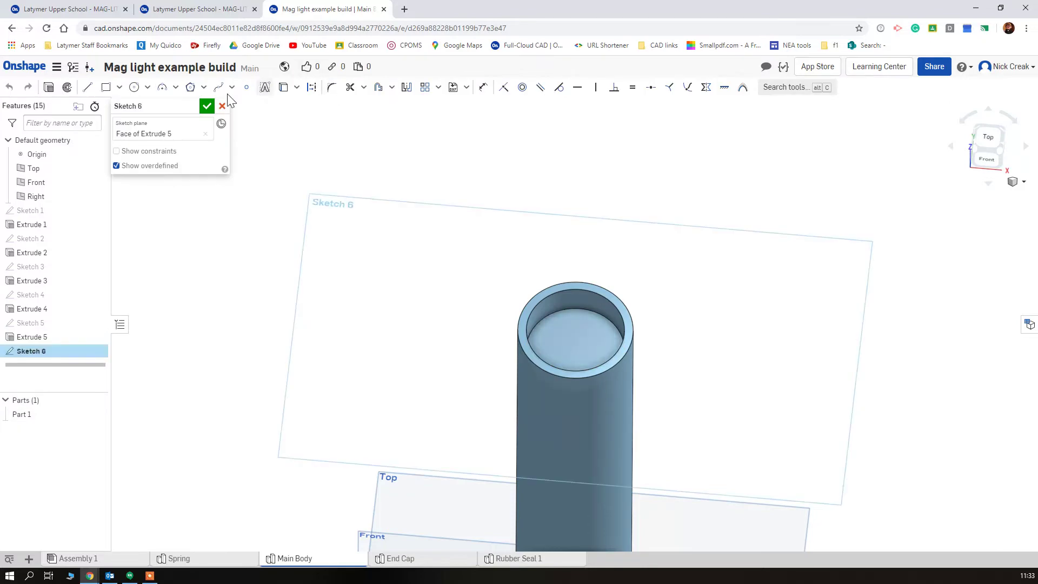
left_click(228, 15)
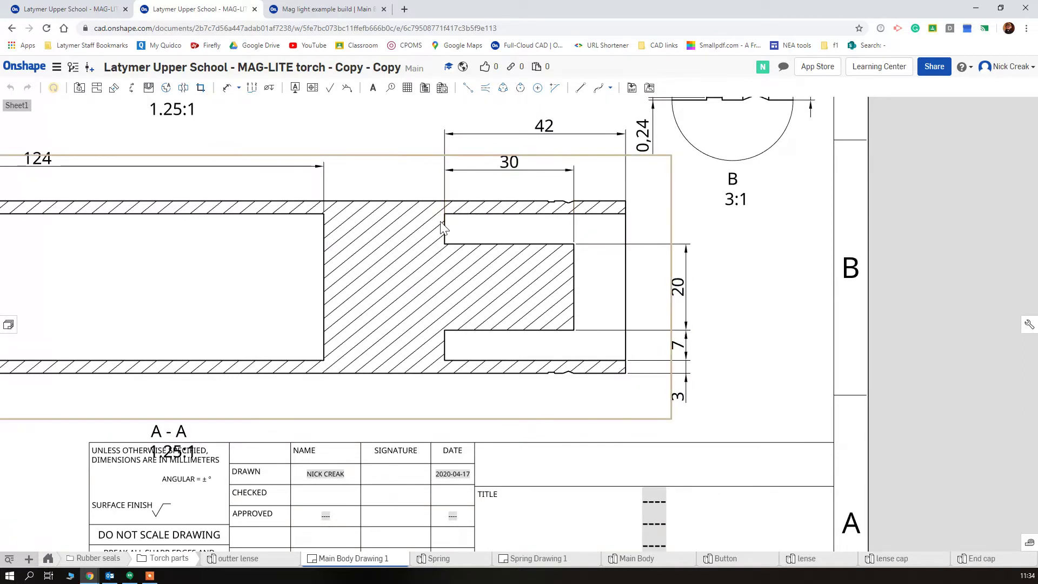
left_click(359, 12)
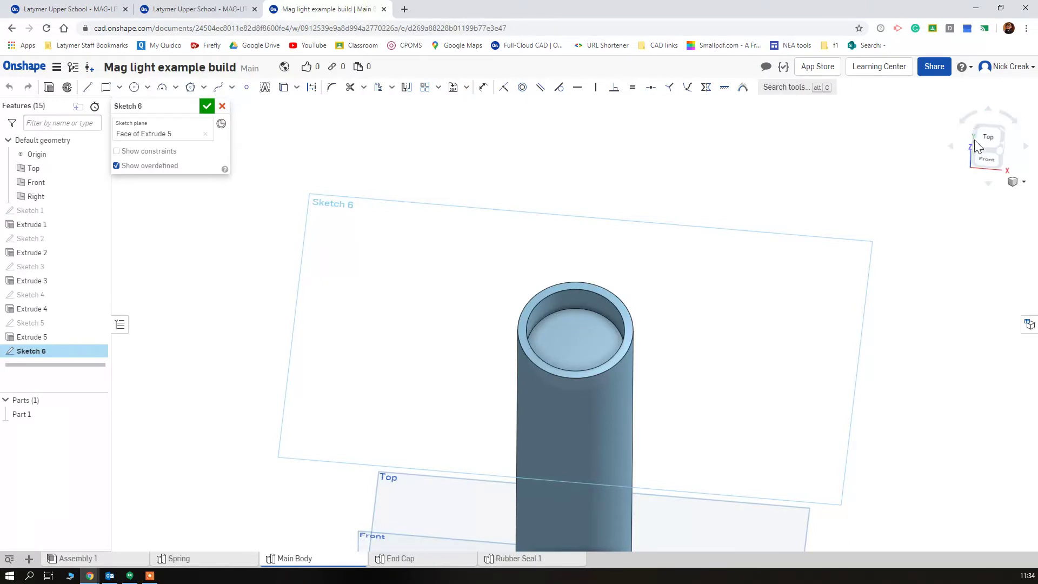
left_click(981, 145)
scroll(563, 317, "up", 5)
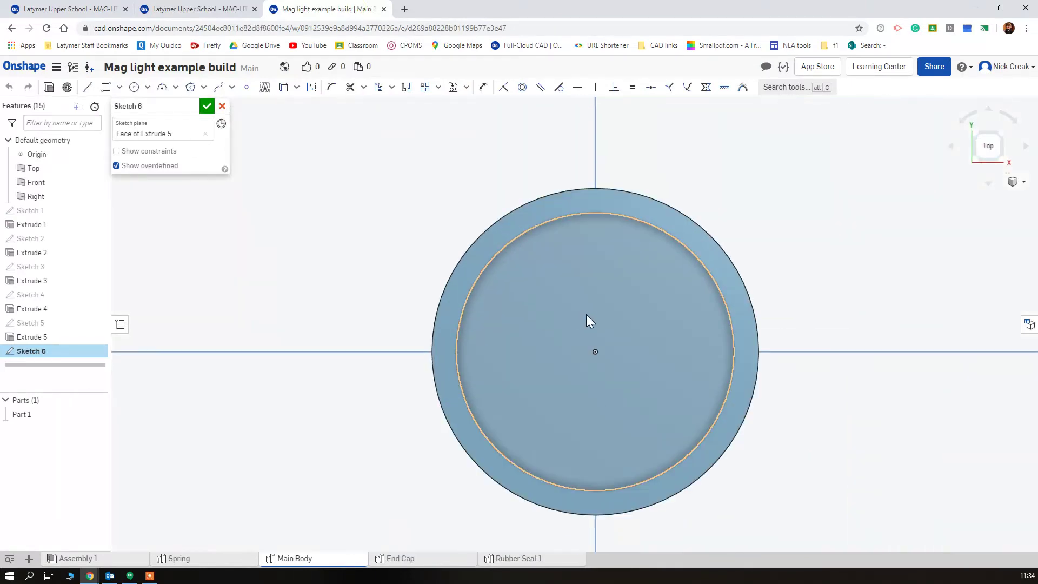
- Draw concentric Ø20 and outer circles on the origin, correcting the outer diameter to 34
left_click(134, 87)
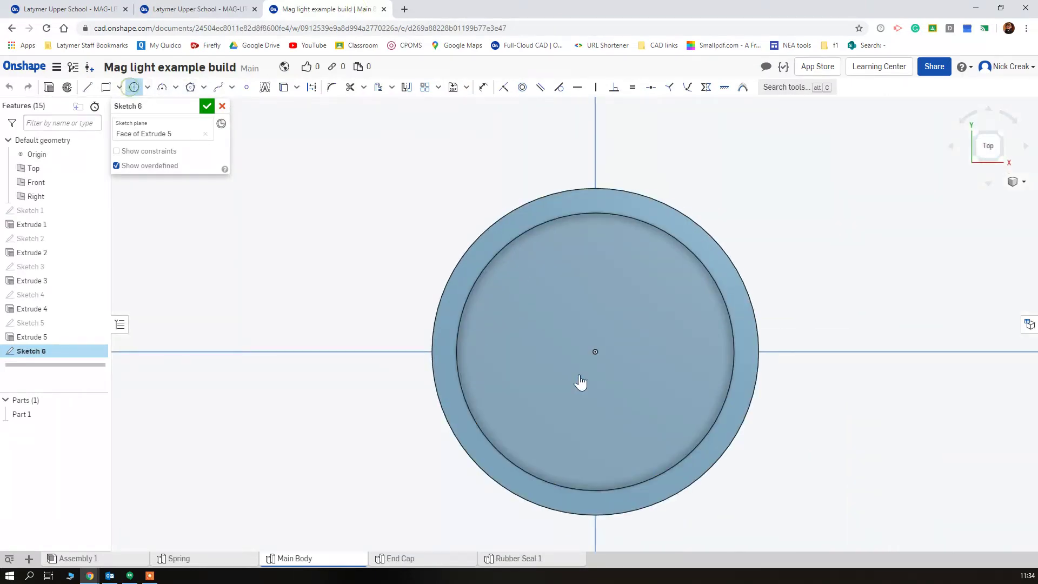
left_click(597, 353)
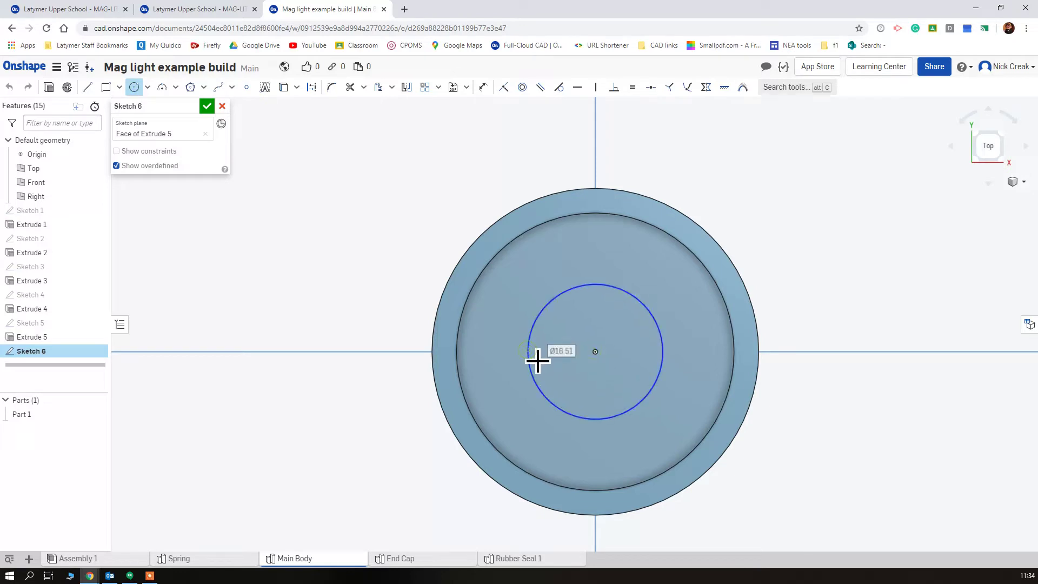
type("20")
key("Return")
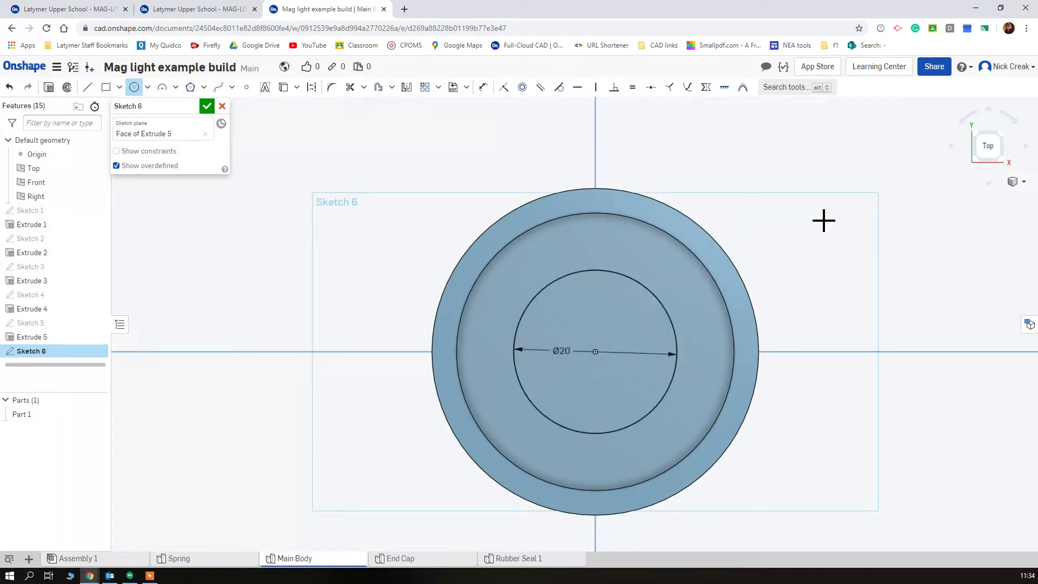
left_click(597, 355)
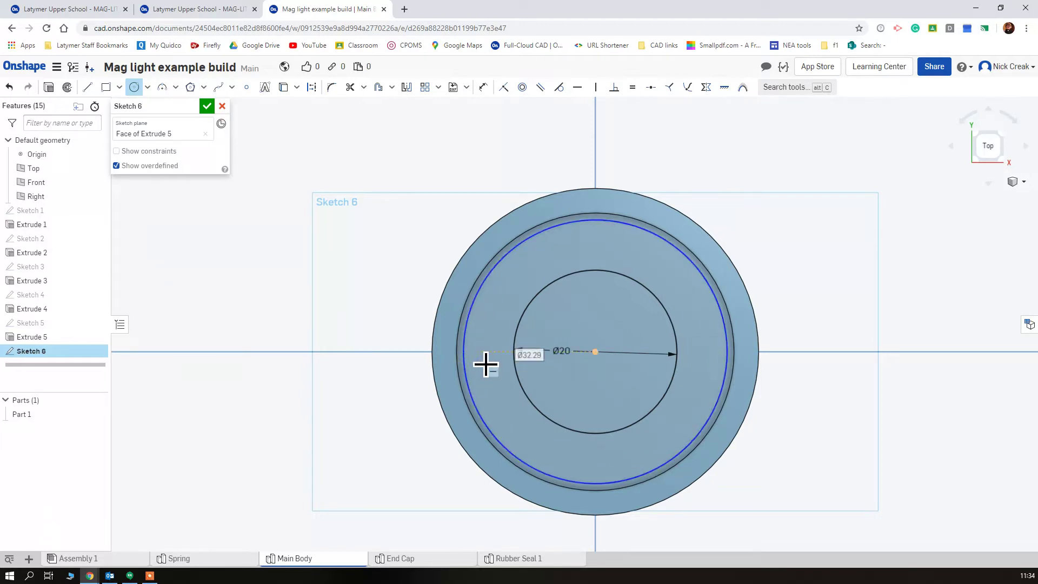
left_click(486, 364)
type("36")
key("Return")
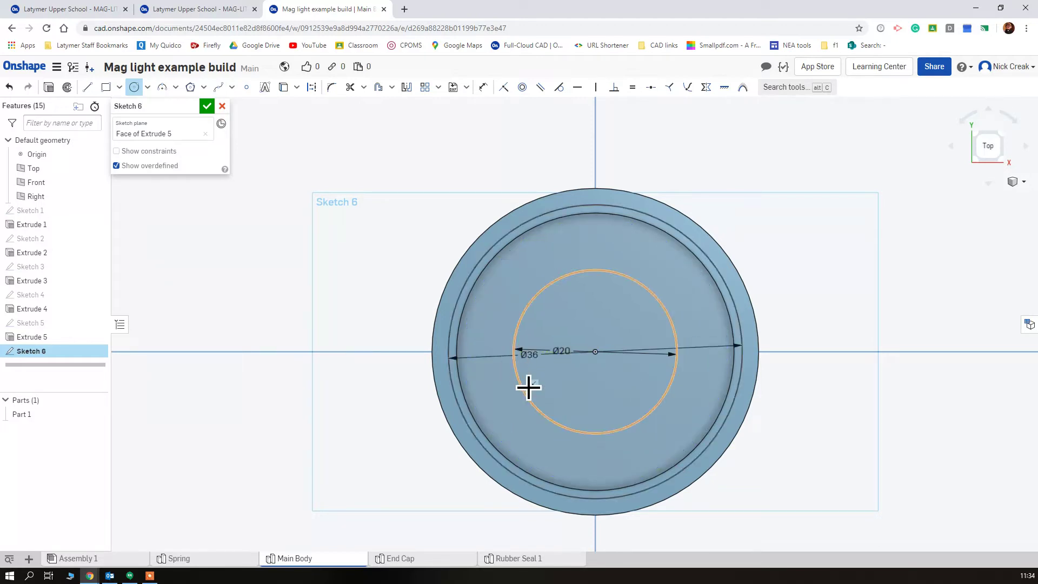
key("Escape")
double_click(534, 354)
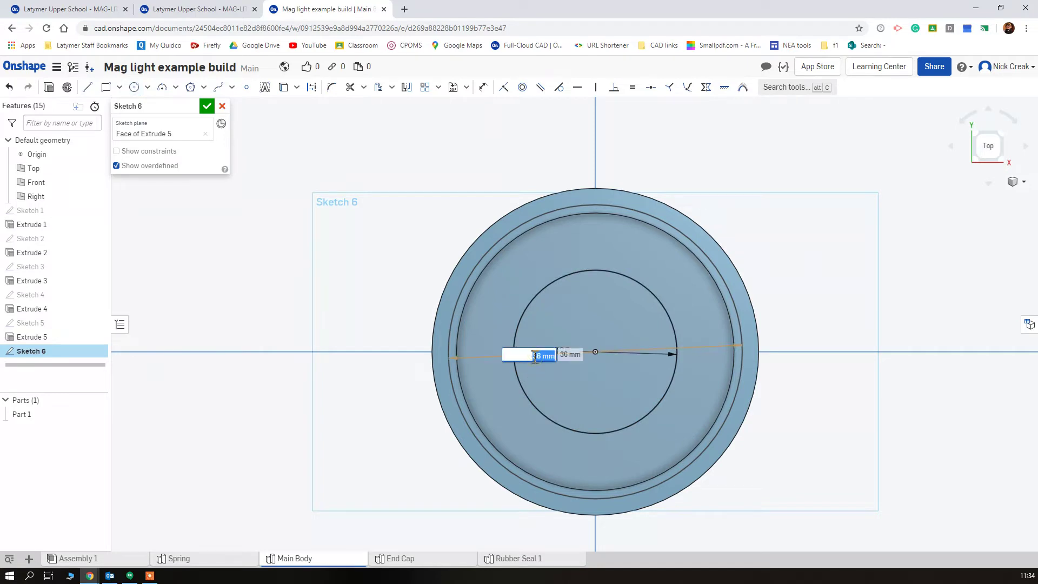
key("Return")
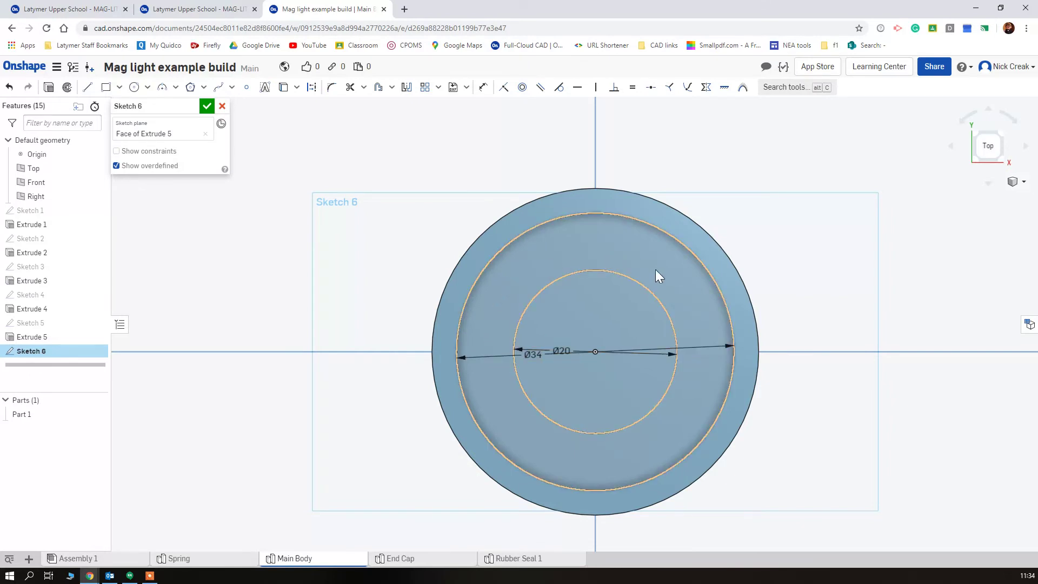
right_click_drag(793, 486, 800, 470)
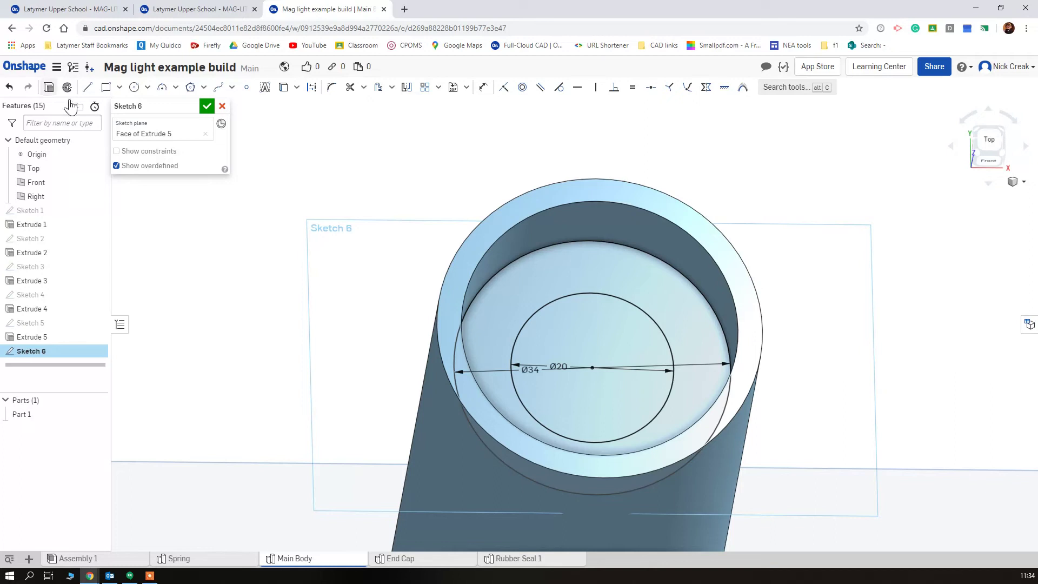
- Extrude Sketch 6 as a 30 mm deep Remove cut, checking it in translucent front view
key("Return")
key("shift+e")
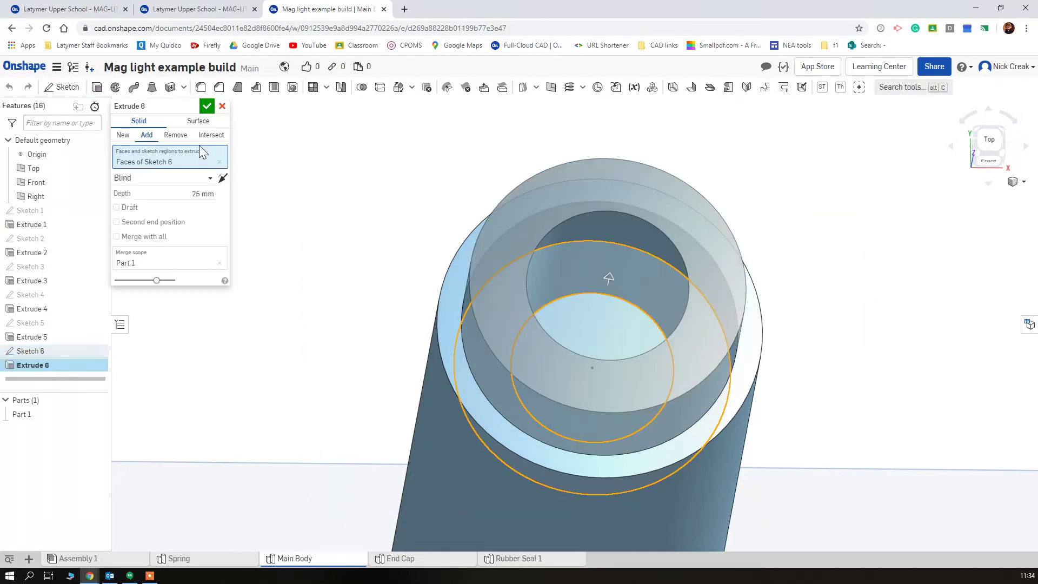
left_click(176, 135)
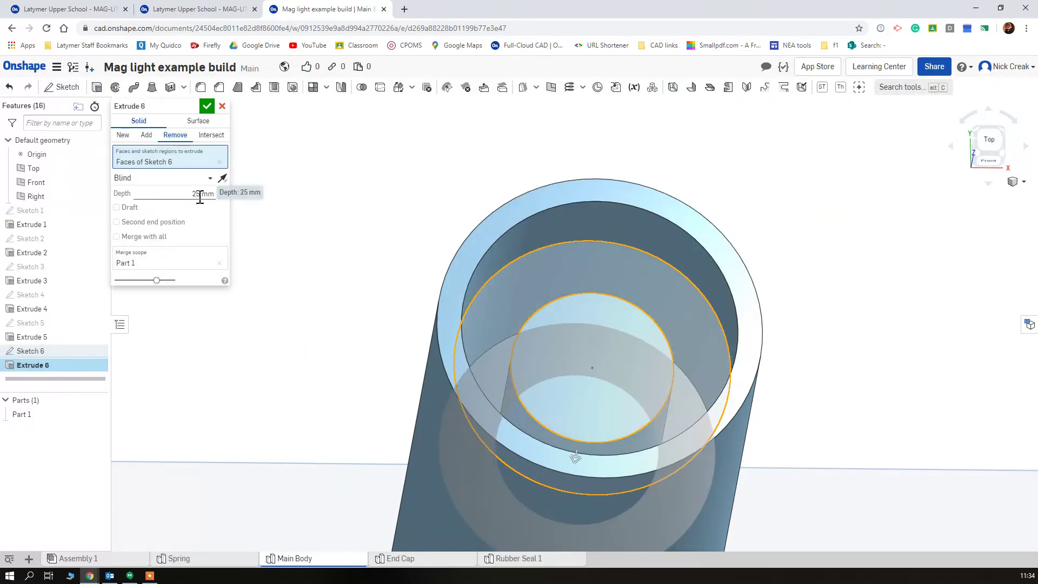
left_click(200, 194)
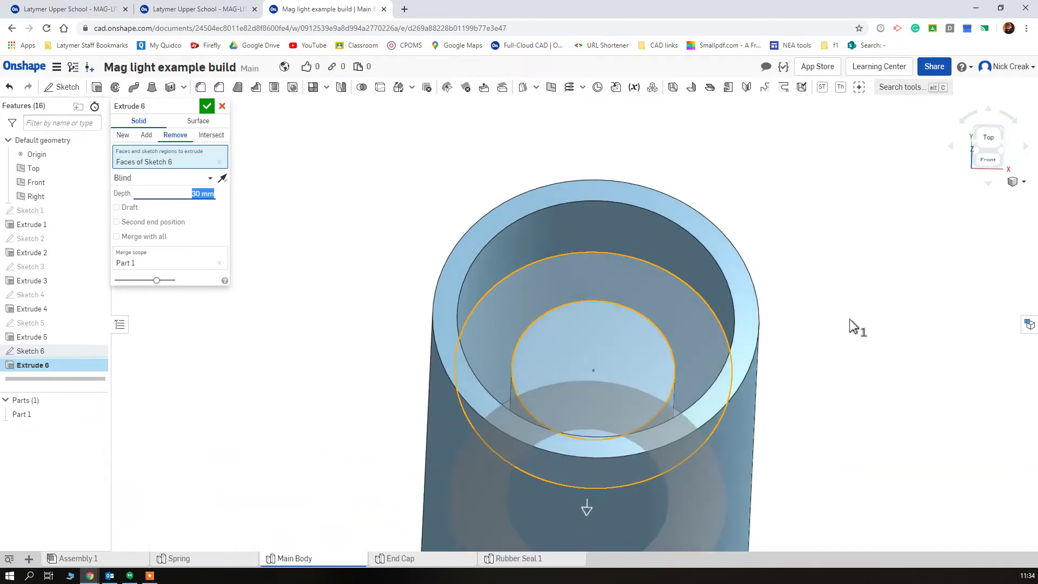
right_click_drag(853, 327, 963, 223)
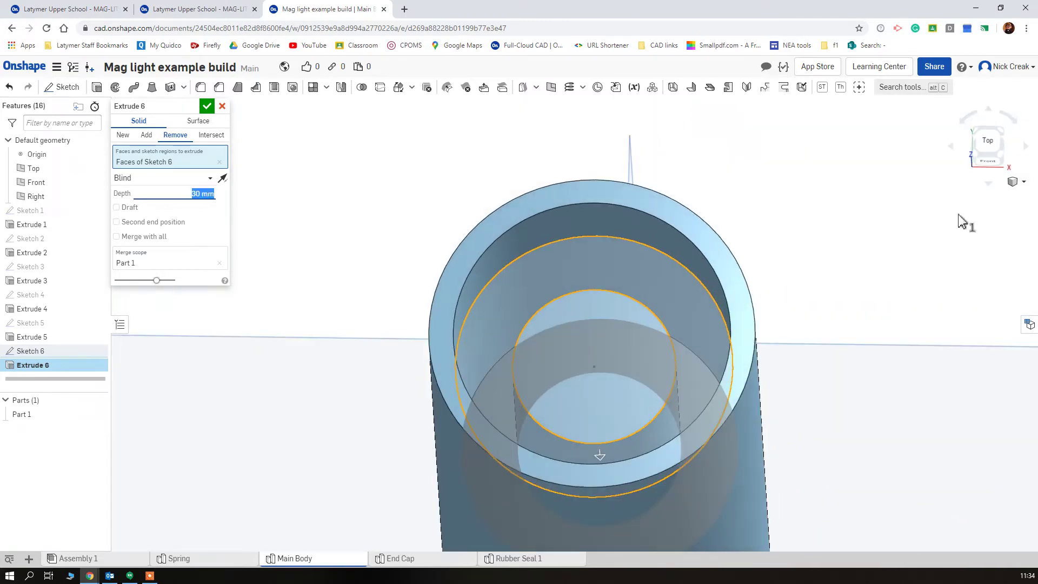
left_click(1017, 182)
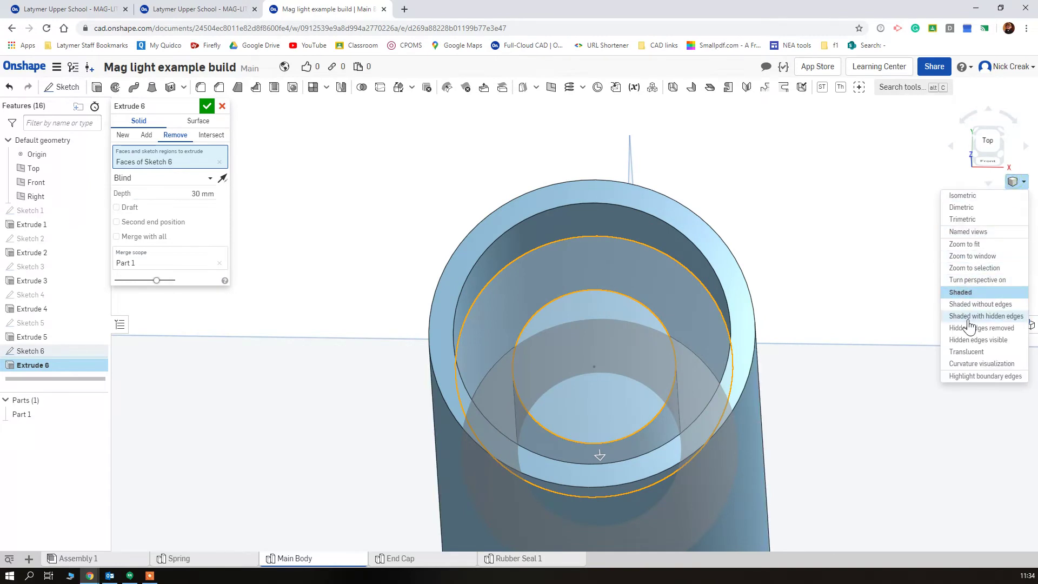
left_click(967, 351)
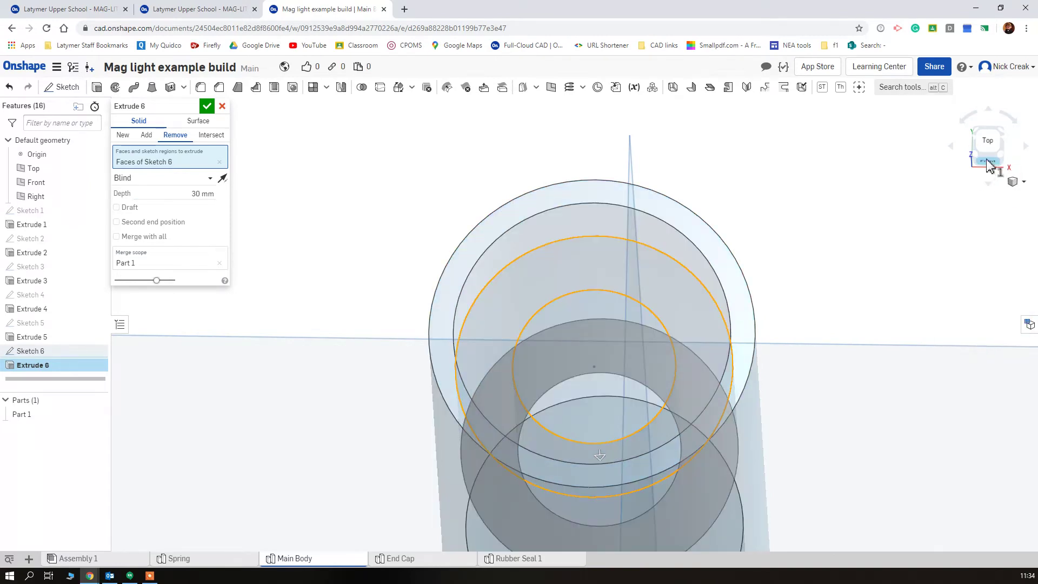
left_click(987, 161)
scroll(582, 284, "down", 2)
scroll(614, 260, "up", 5)
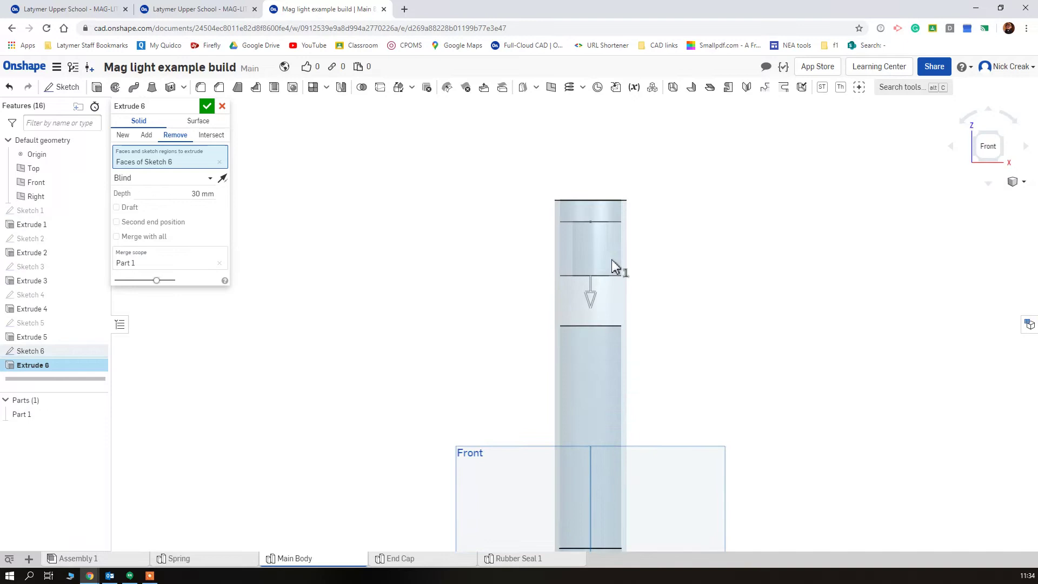
scroll(605, 261, "up", 3)
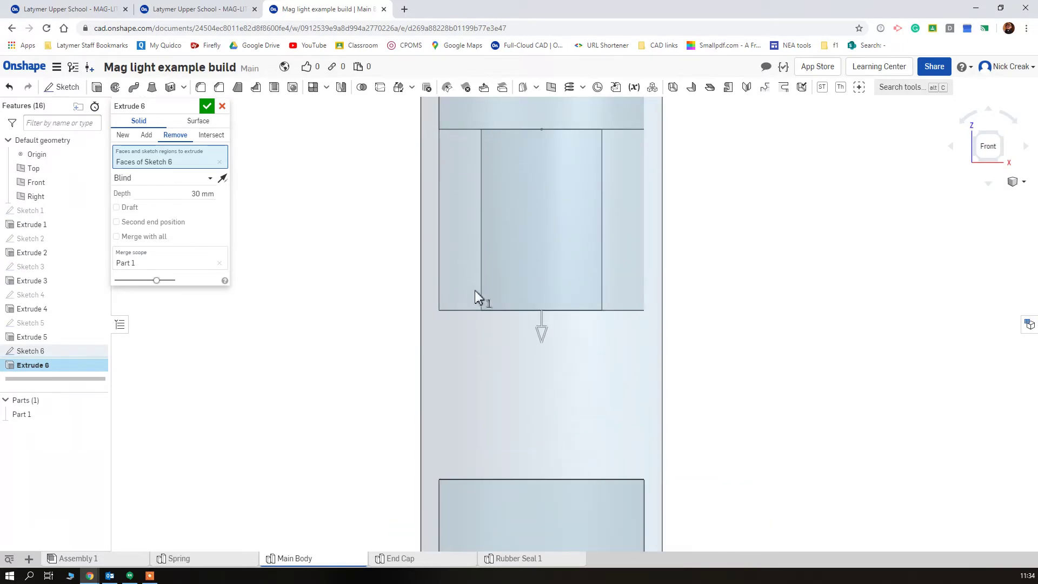
left_click(206, 106)
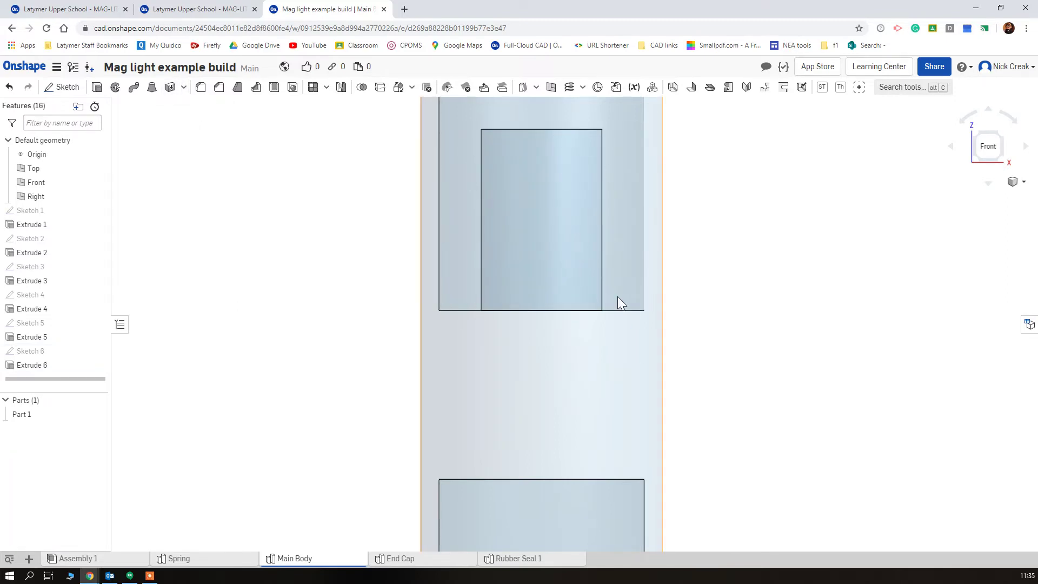
- Set the display back to Shaded and orbit the body to an oblique view
scroll(628, 270, "down", 3)
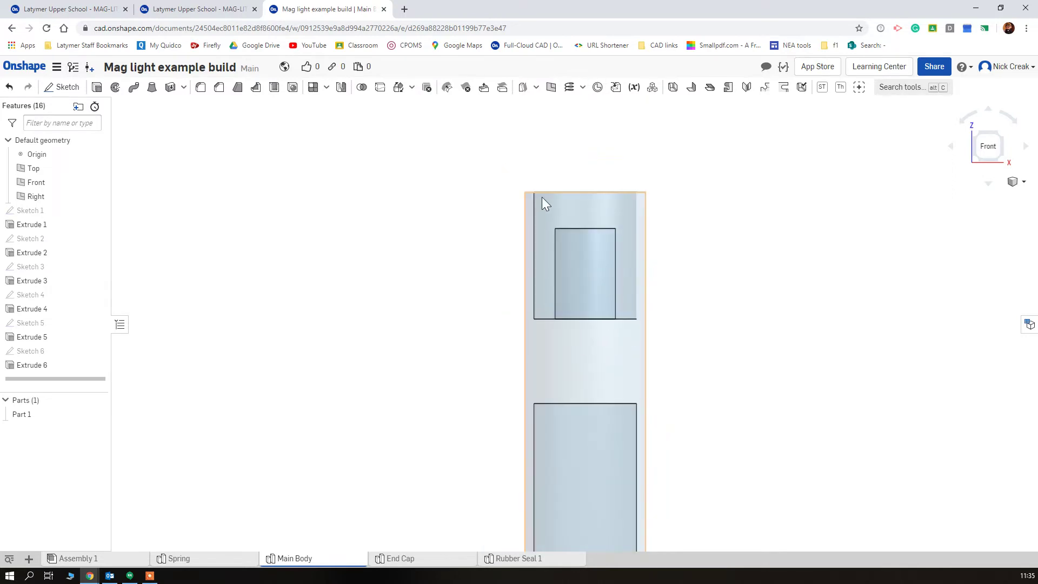
right_click_drag(677, 373, 580, 432)
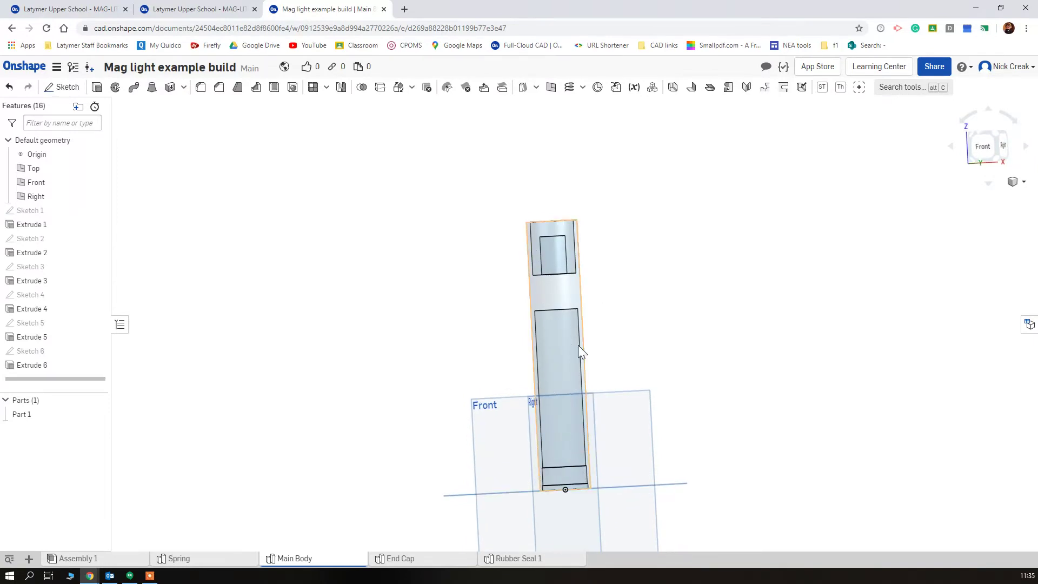
left_click(1019, 184)
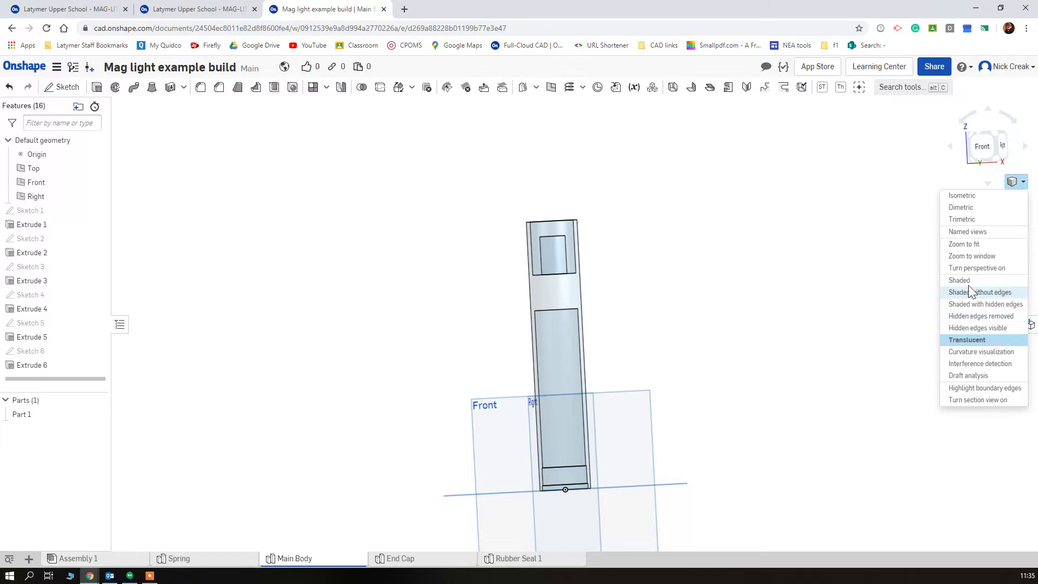
left_click(972, 287)
mouse_move(679, 231)
right_mouse_down()
mouse_move(706, 264)
mouse_move(711, 301)
mouse_move(683, 190)
mouse_move(686, 213)
mouse_move(670, 231)
right_mouse_up()
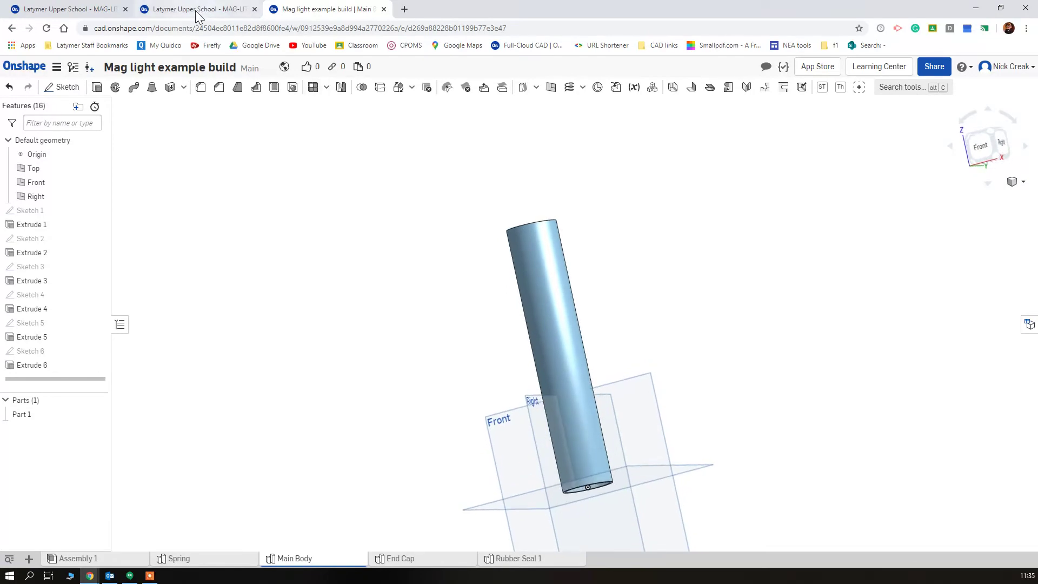
- In the MAG-LITE drawing, fit the sheet and zoom onto section view A-A
left_click(196, 13)
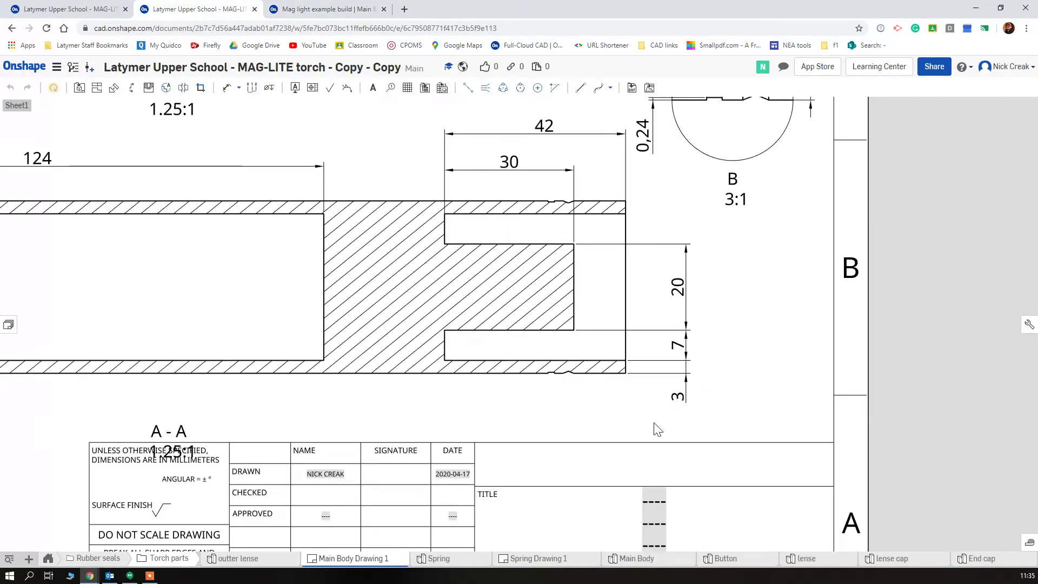
key("f")
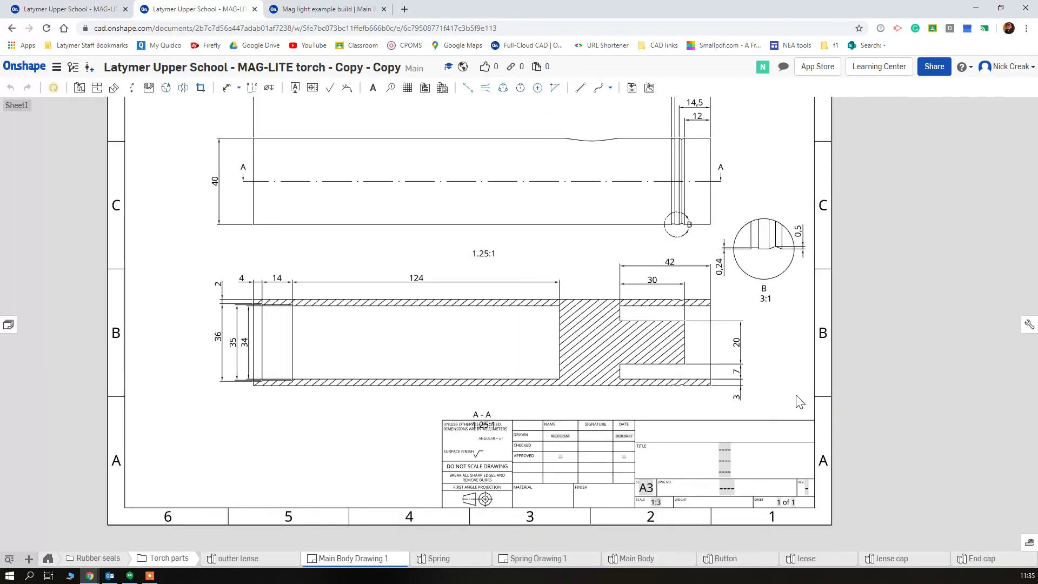
scroll(702, 334, "down", 3)
left_click(701, 322)
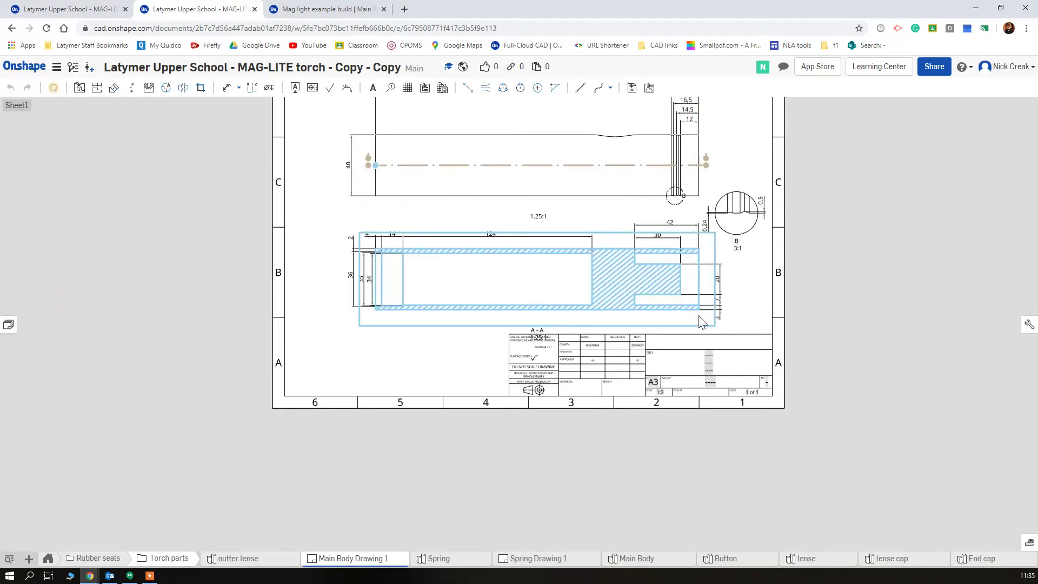
scroll(702, 191, "up", 5)
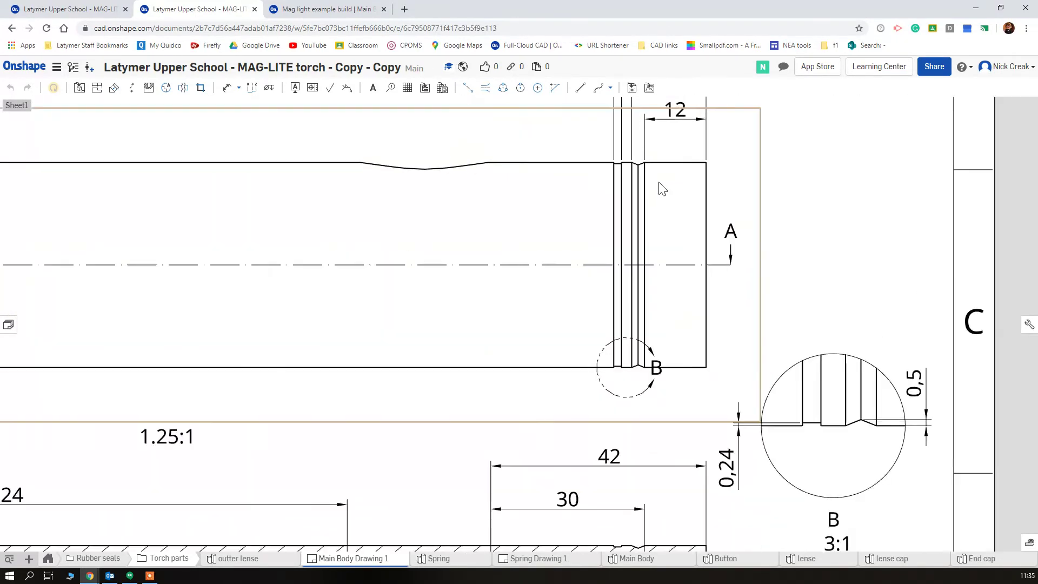
scroll(660, 187, "up", 2)
scroll(696, 456, "down", 4)
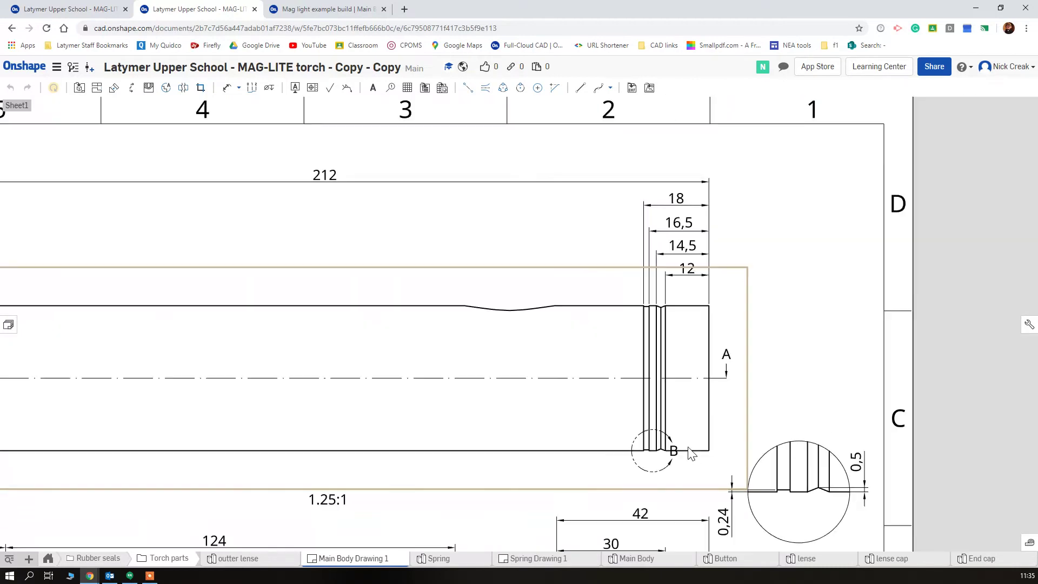
scroll(670, 448, "up", 5)
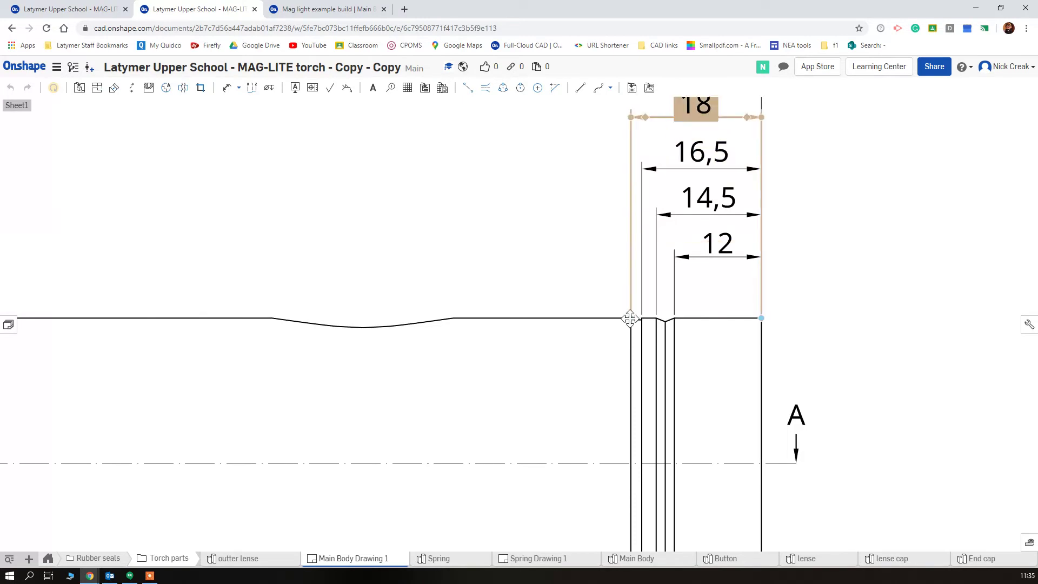
scroll(724, 216, "down", 5)
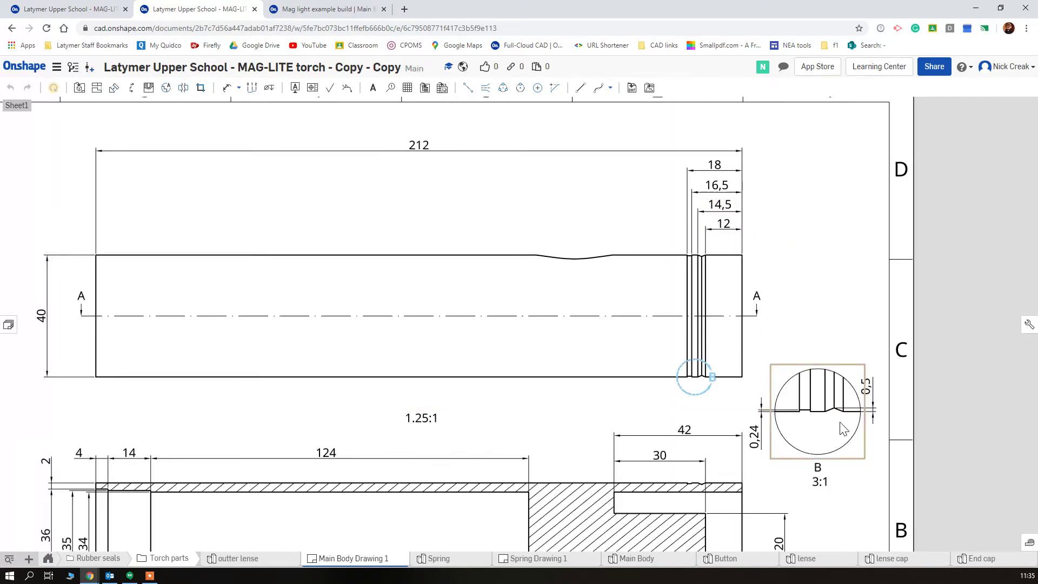
scroll(763, 454, "up", 5)
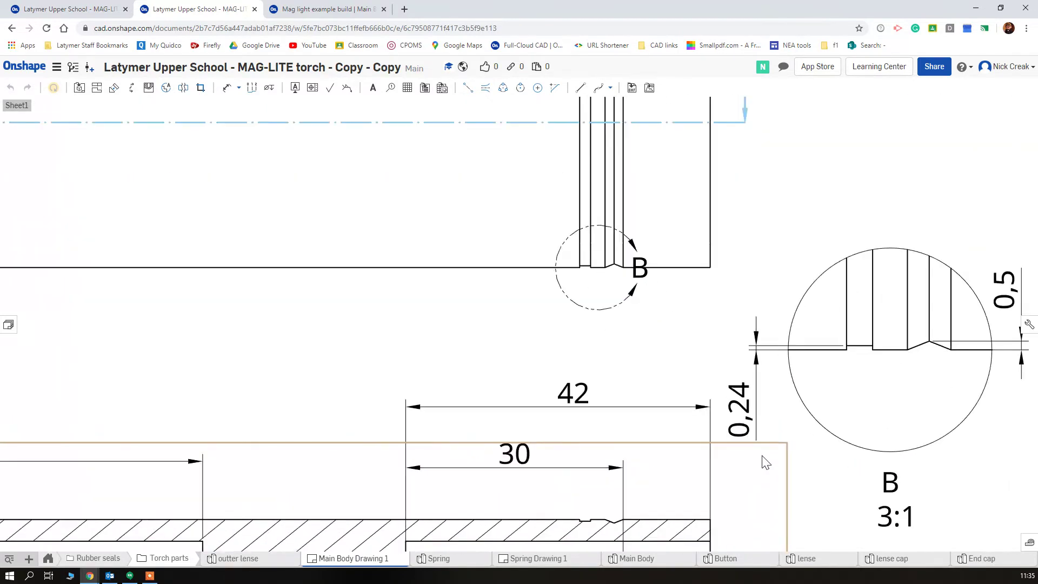
- Inspect the 0,24 groove dimension and detail B, then return to the Main Body model
left_click(727, 425)
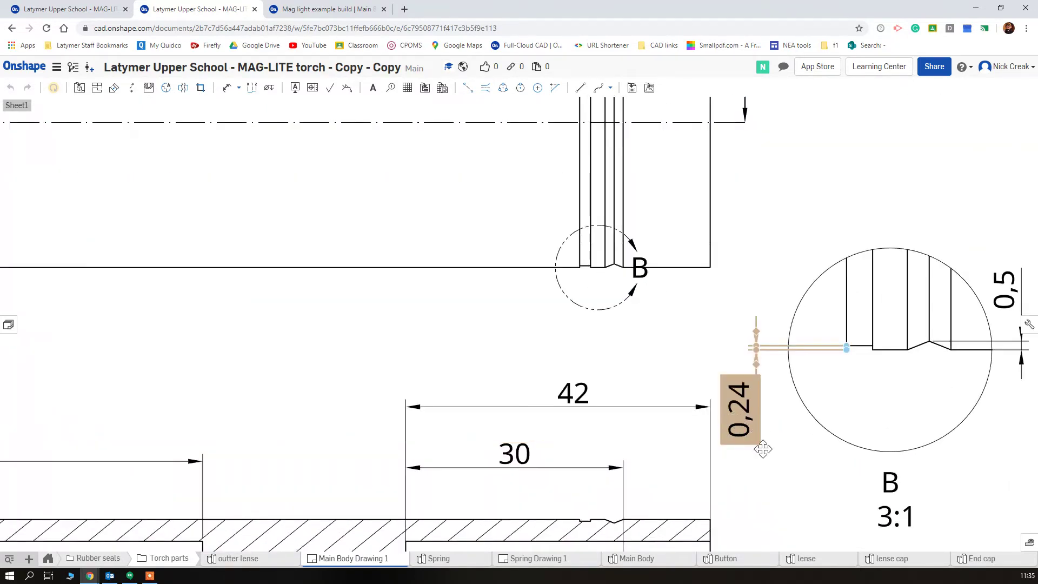
left_click(841, 385)
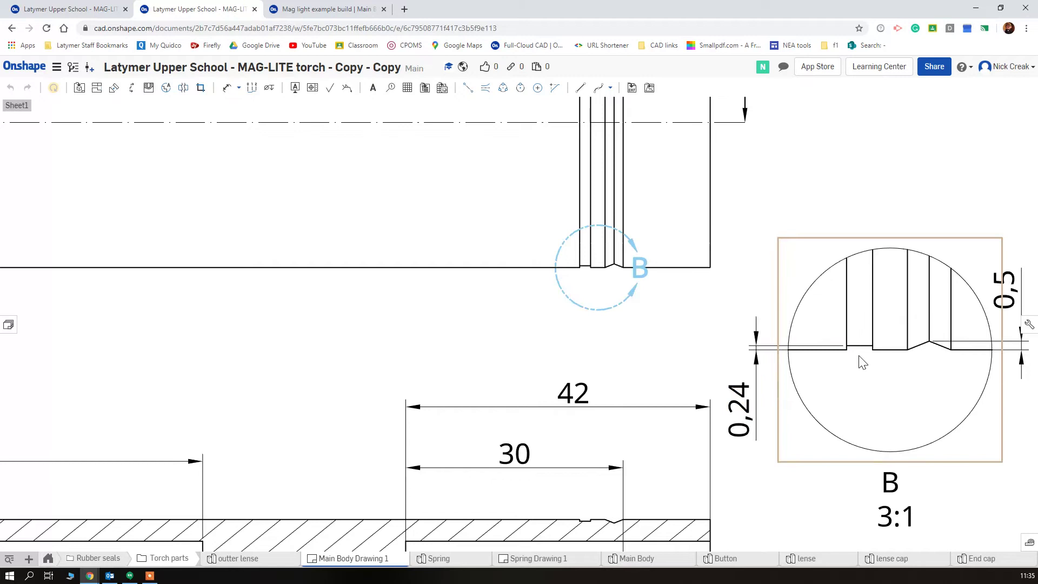
left_click(848, 346)
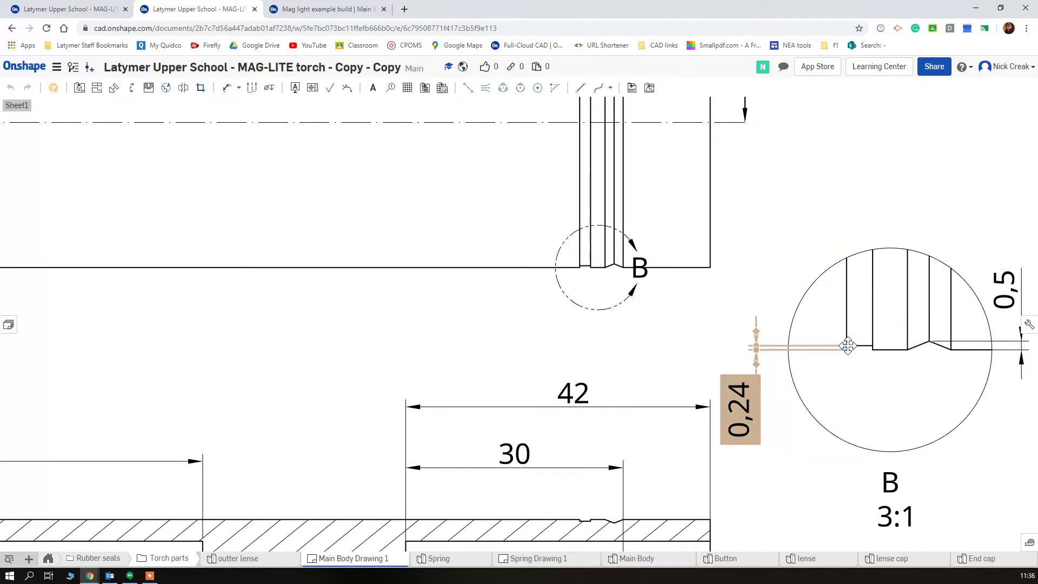
left_click(686, 472)
scroll(686, 462, "down", 3)
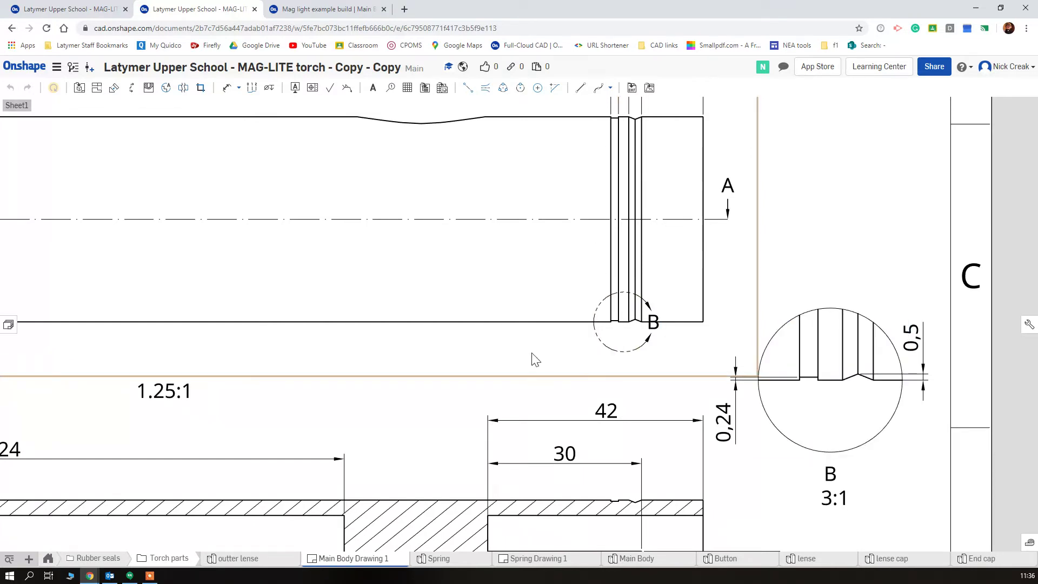
left_click(297, 13)
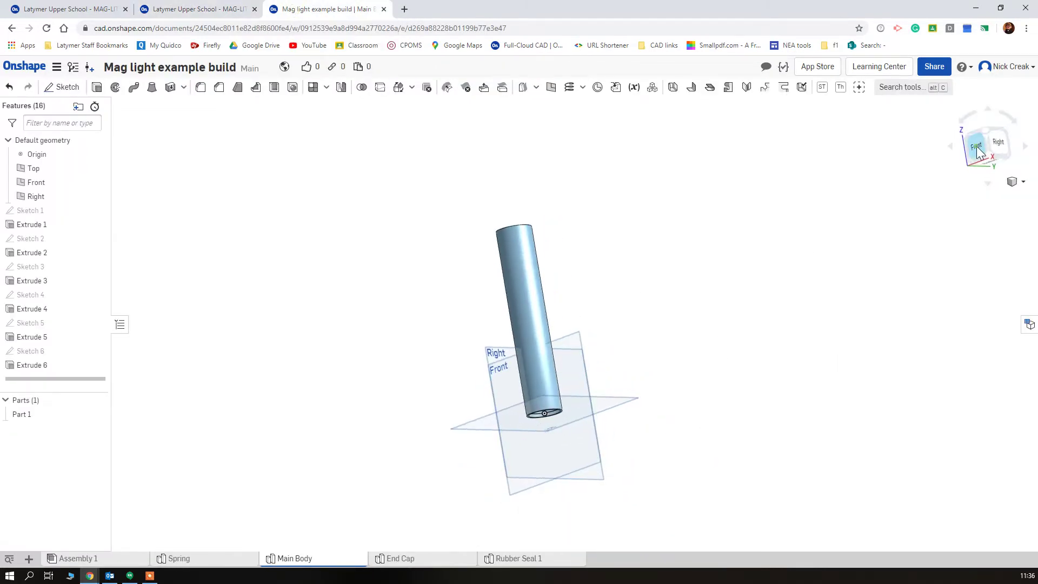
- Start a new sketch on the Front plane, viewed face-on from the front
left_click(976, 149)
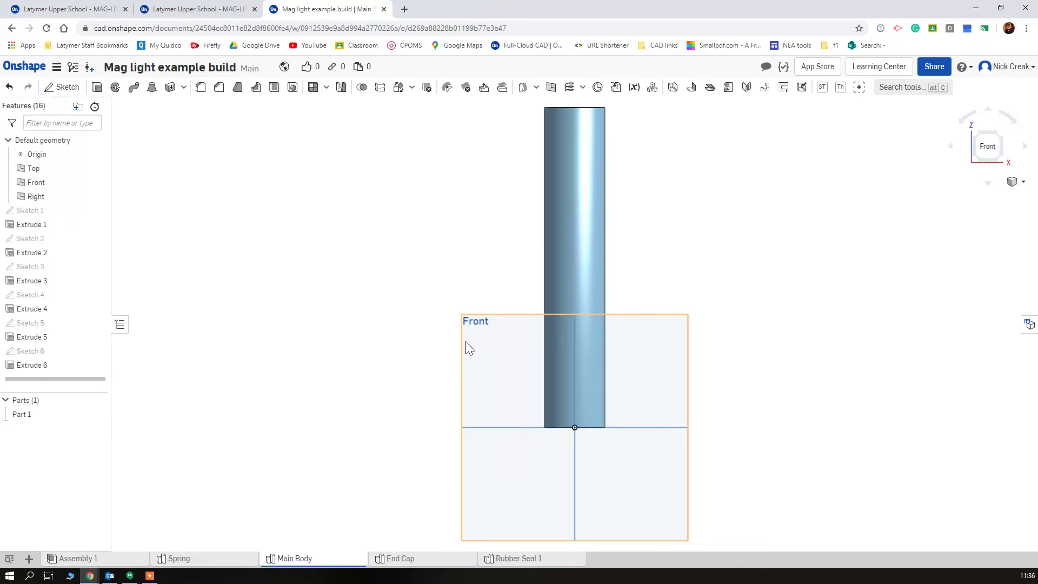
right_click_drag(466, 342, 484, 339)
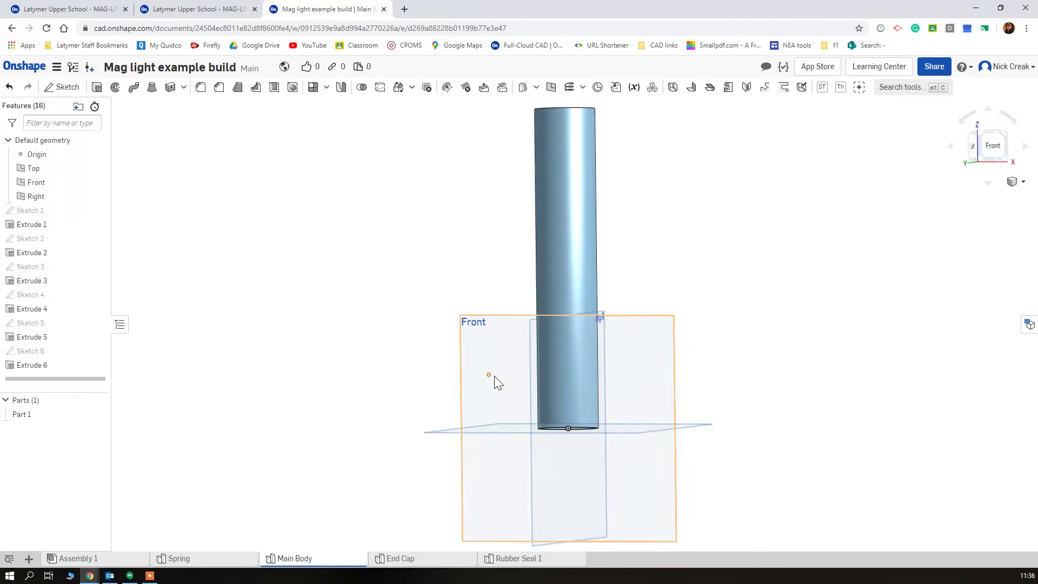
right_click_drag(494, 375, 471, 434)
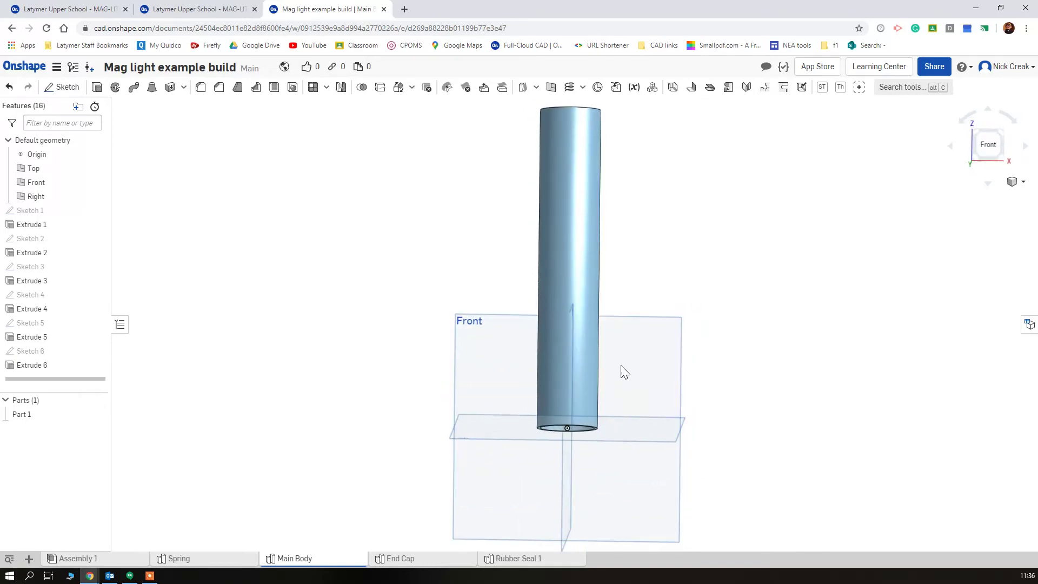
left_click(639, 340)
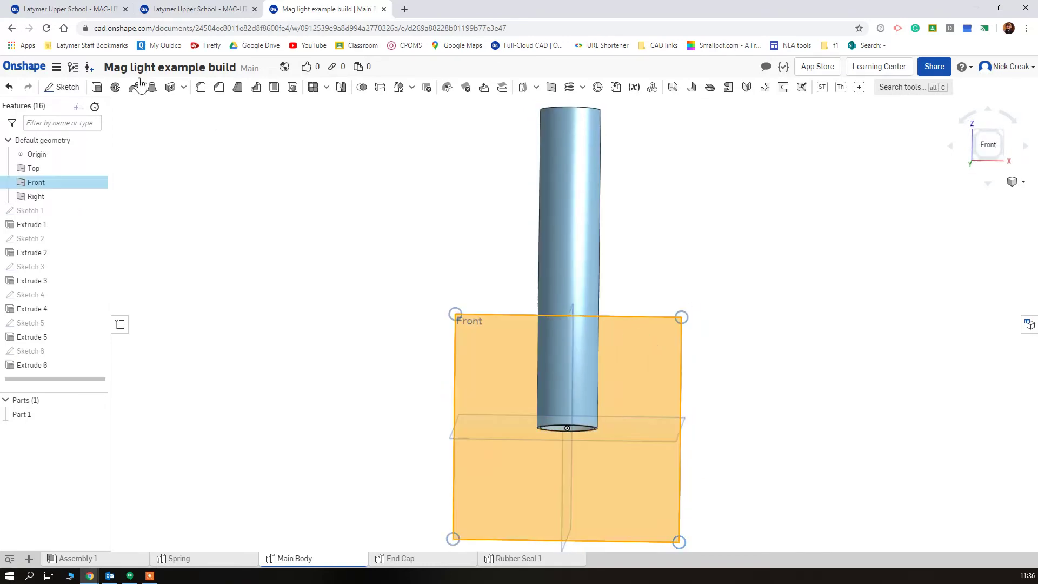
left_click(74, 92)
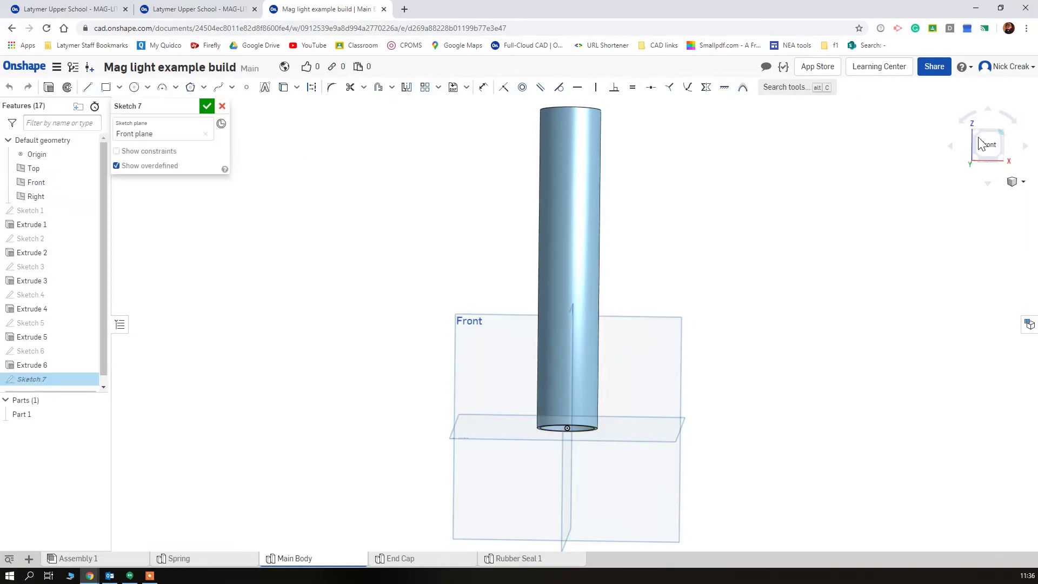
left_click(988, 147)
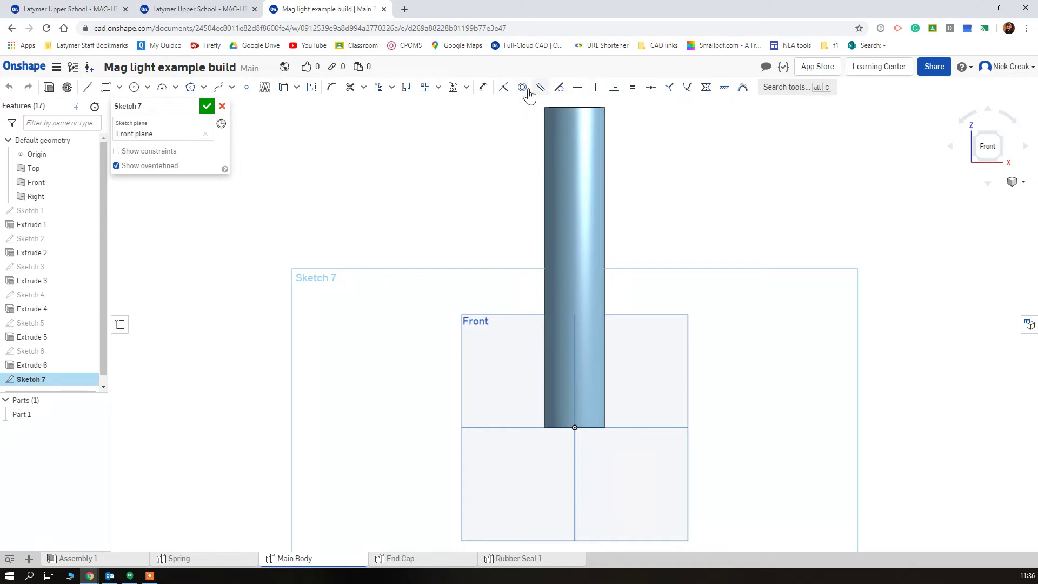
- Place a sketch point and dimension it 20 mm from the body's centre line
left_click(246, 90)
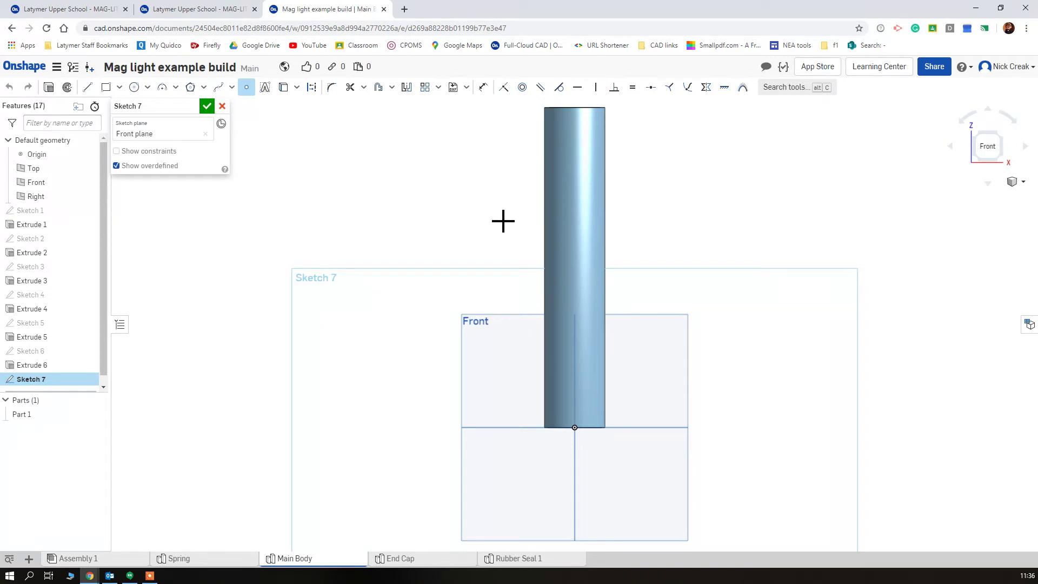
left_click(481, 89)
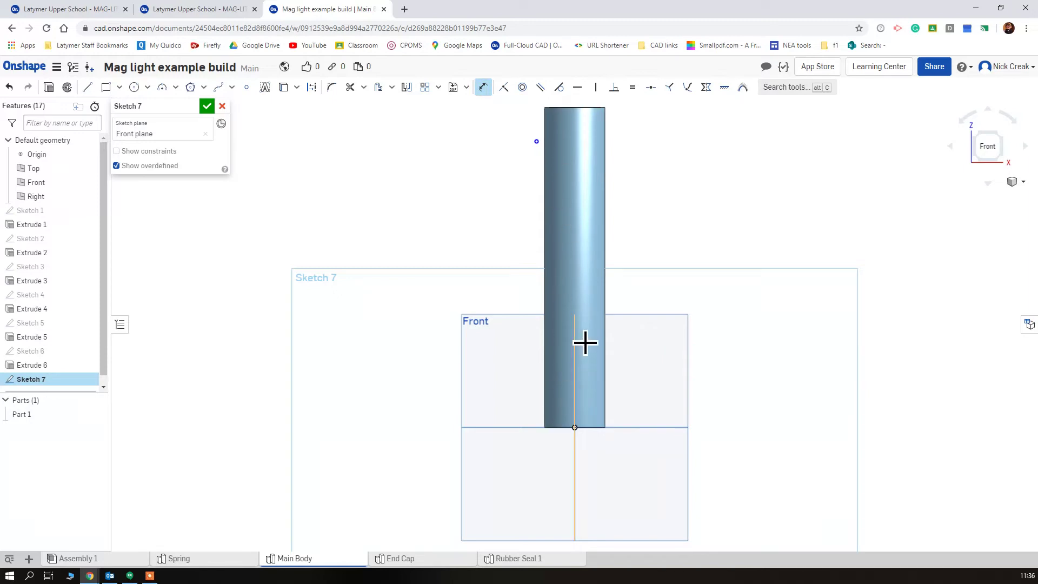
left_click(543, 152)
left_click(573, 335)
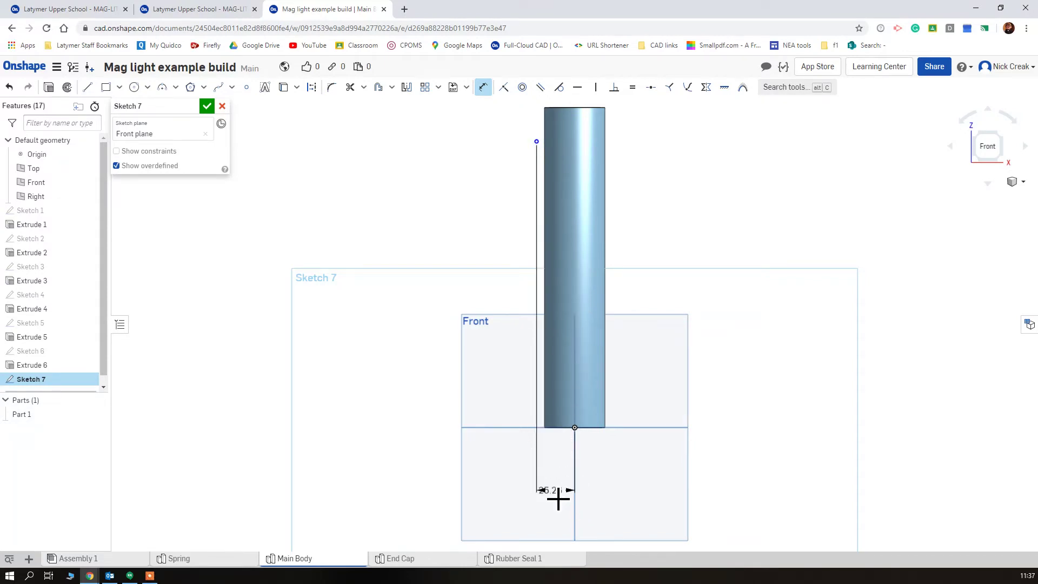
left_click(556, 487)
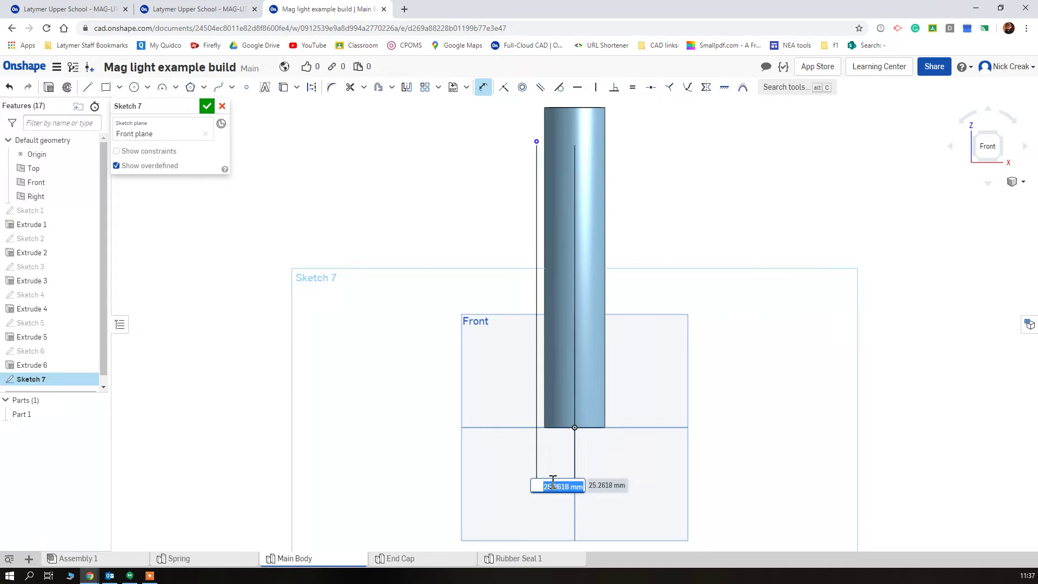
key("Return")
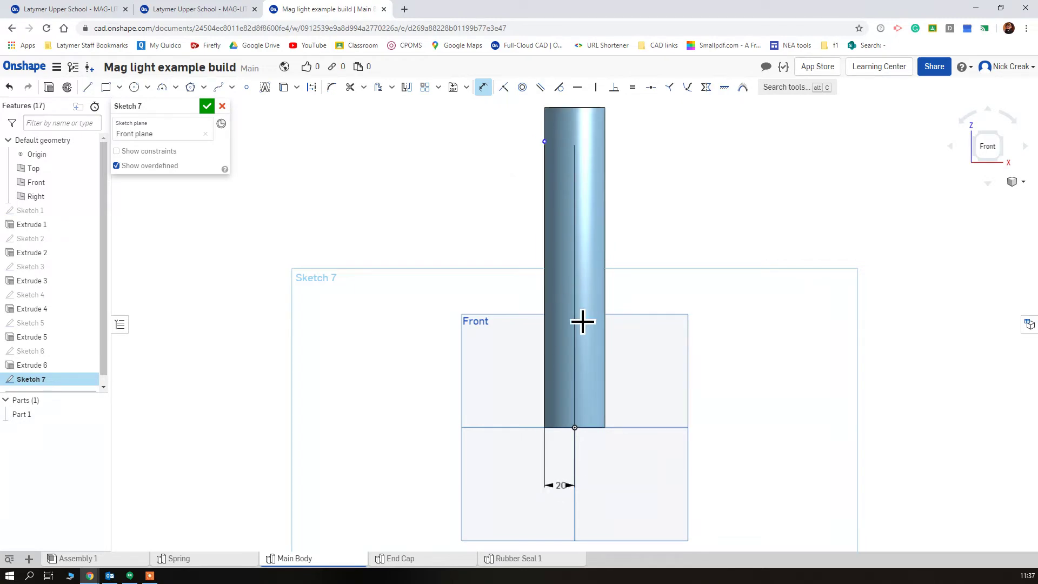
- Compare the sketch against the torch drawing, then return to Sketch 7
scroll(591, 213, "down", 3)
scroll(568, 218, "up", 5)
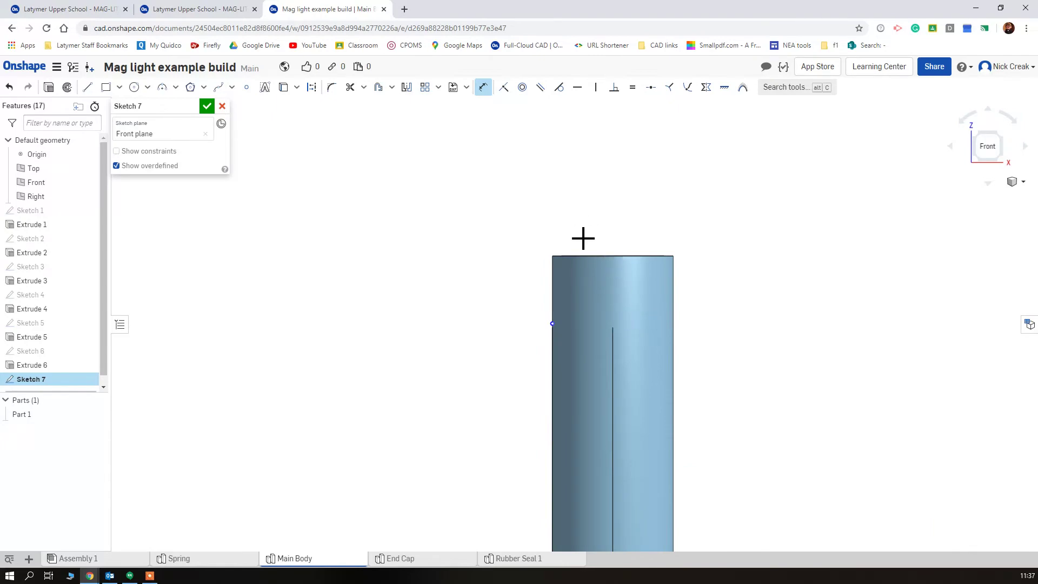
scroll(580, 249, "up", 3)
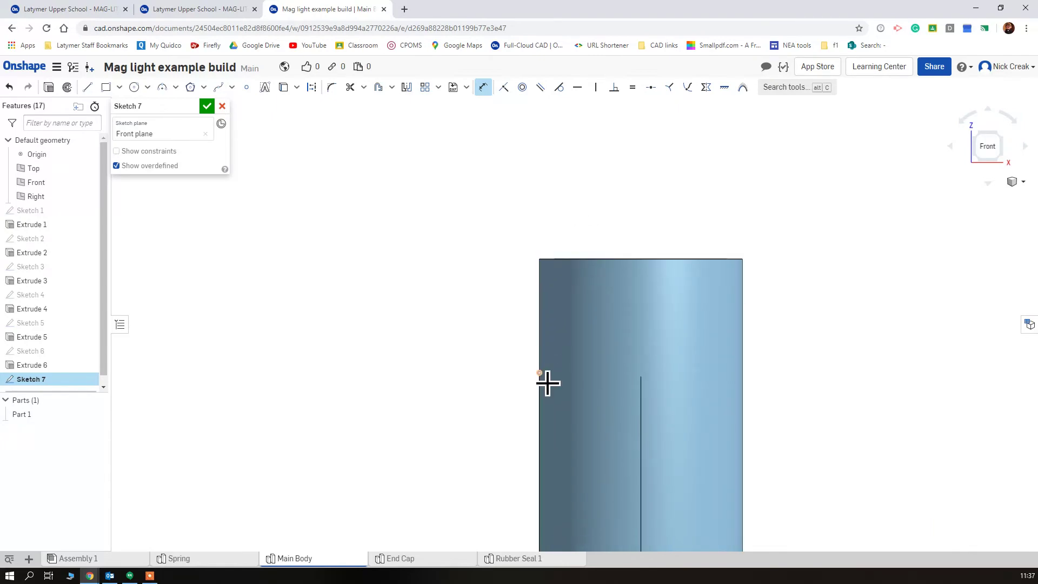
left_click(195, 10)
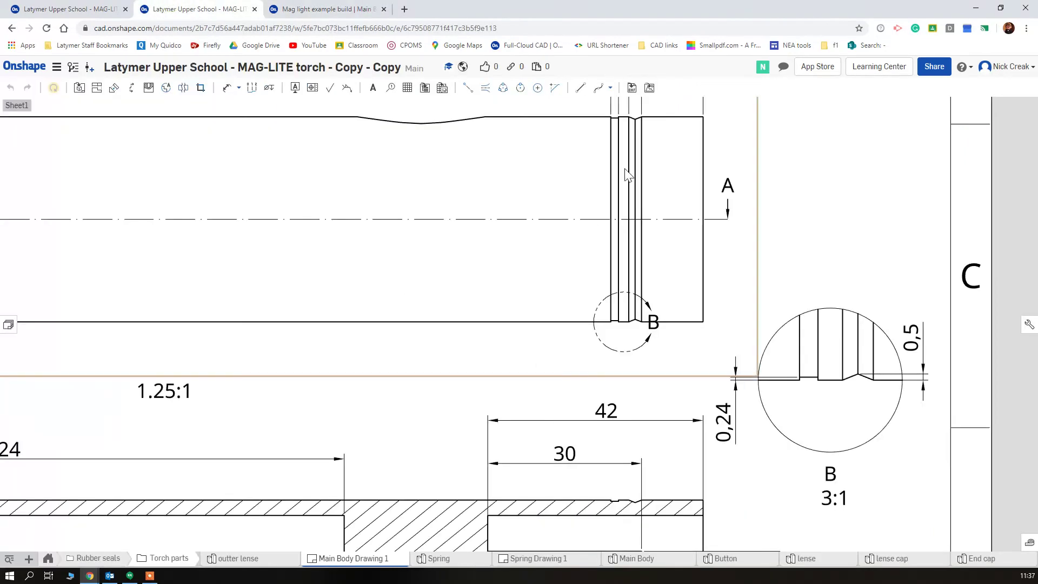
scroll(693, 153, "up", 3)
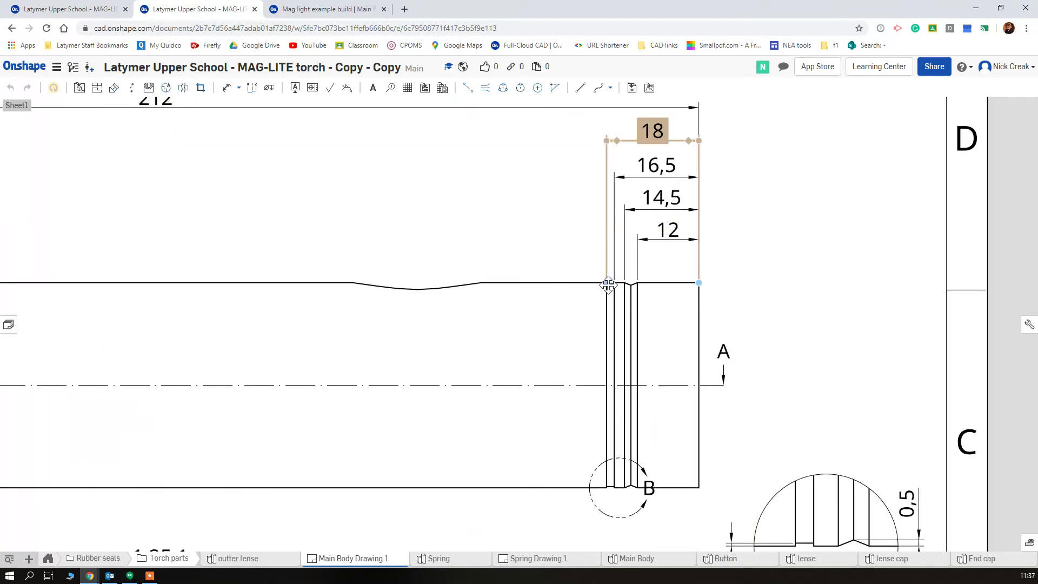
left_click(340, 9)
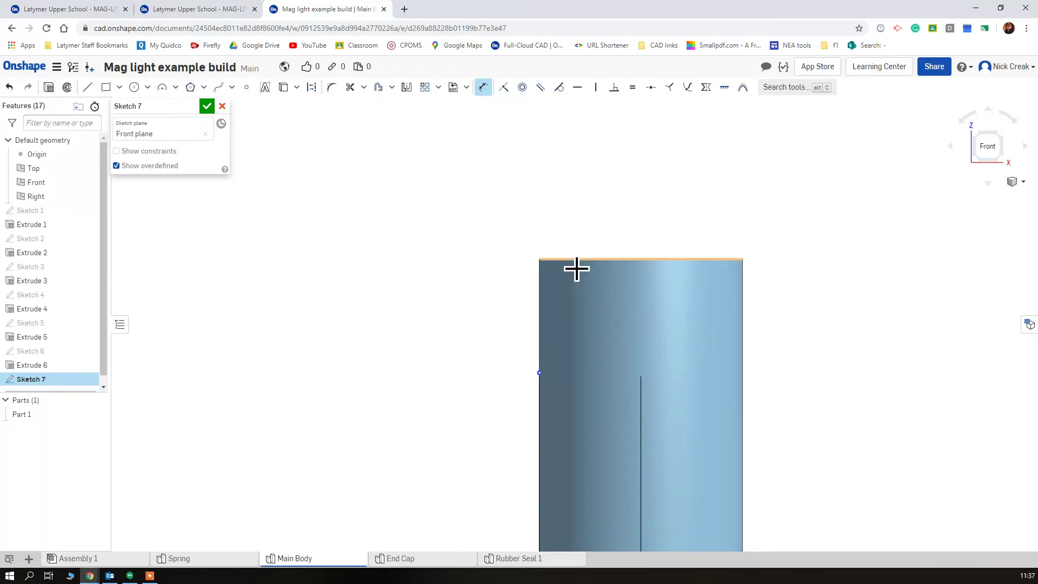
- Dimension the line's end point 18 mm below the body's top edge
left_click(567, 260)
left_click(541, 374)
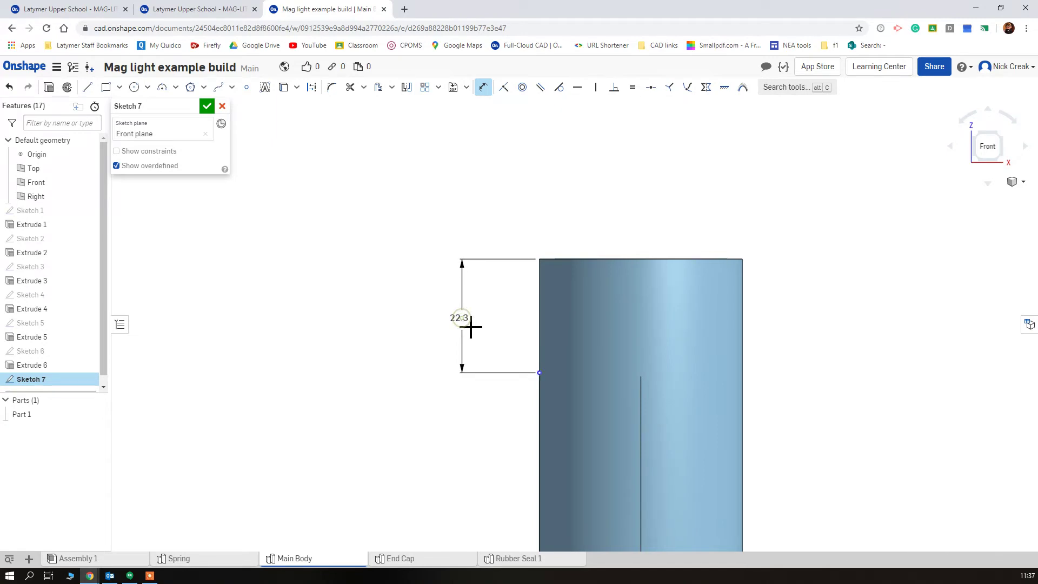
left_click(466, 319)
type("18")
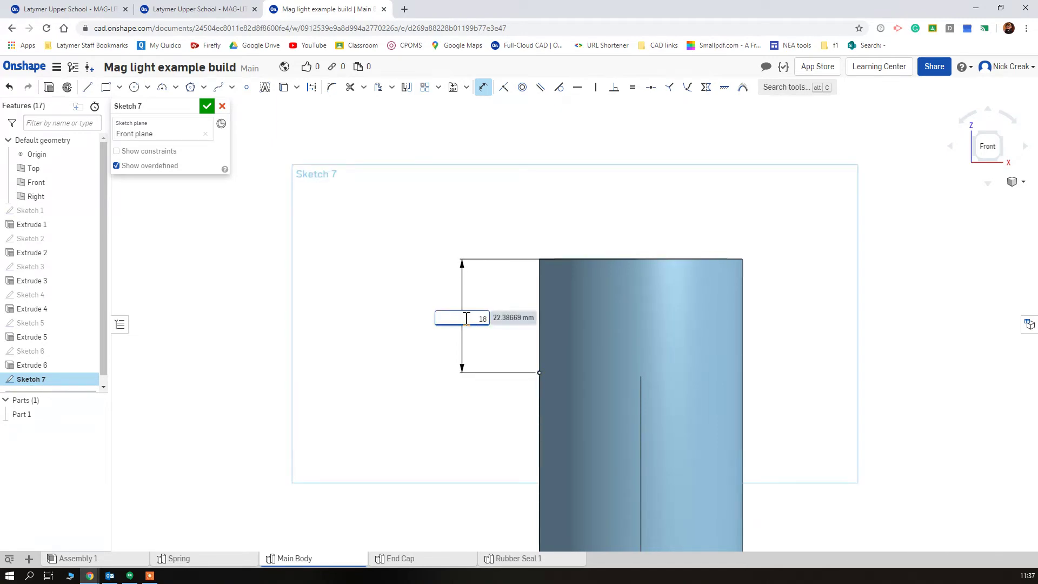
key("Return")
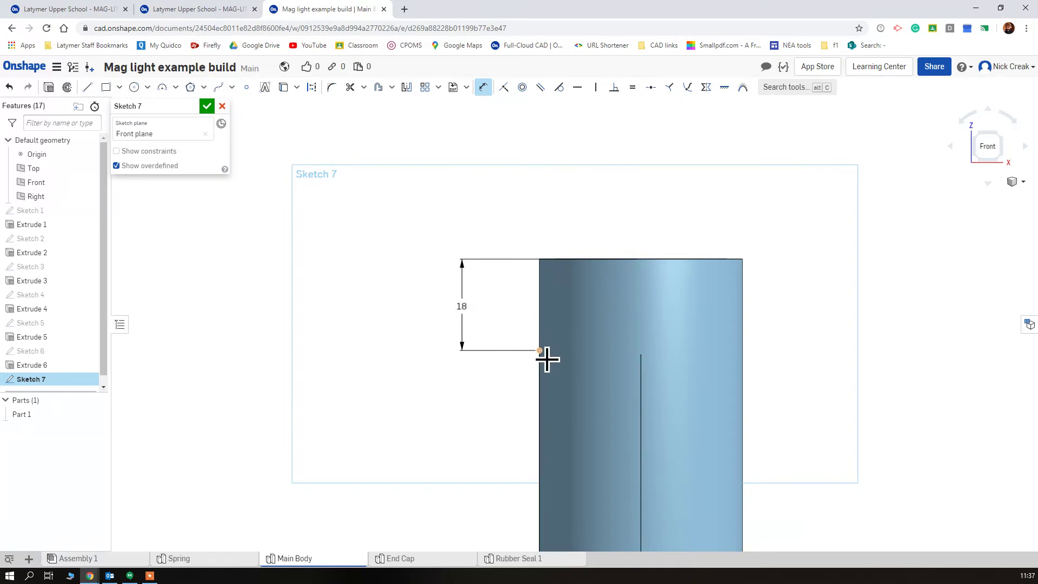
- Verify the 18 dimension on the torch drawing, then return to the model
scroll(544, 358, "up", 5)
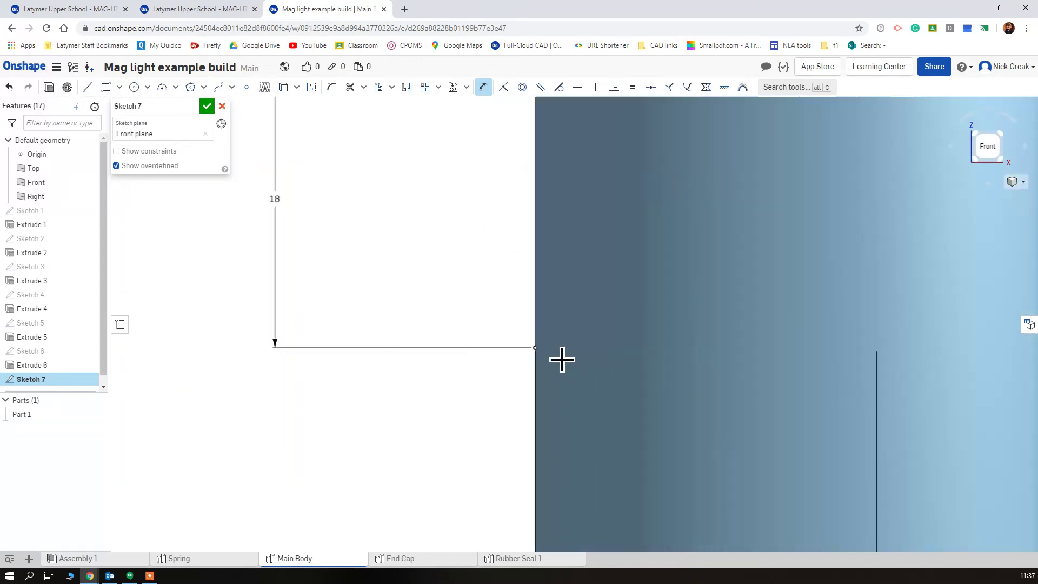
scroll(562, 360, "up", 2)
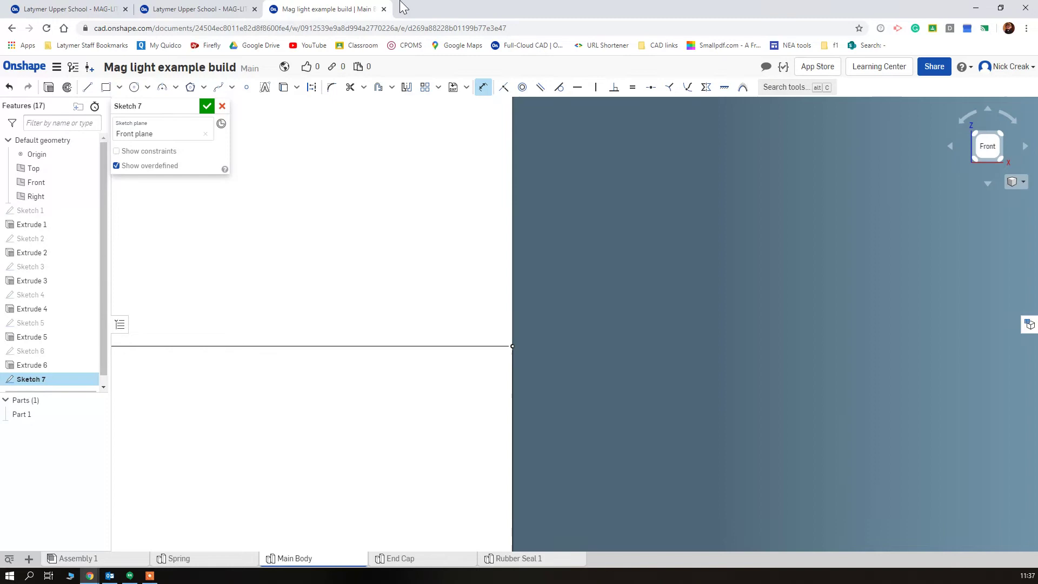
left_click(216, 9)
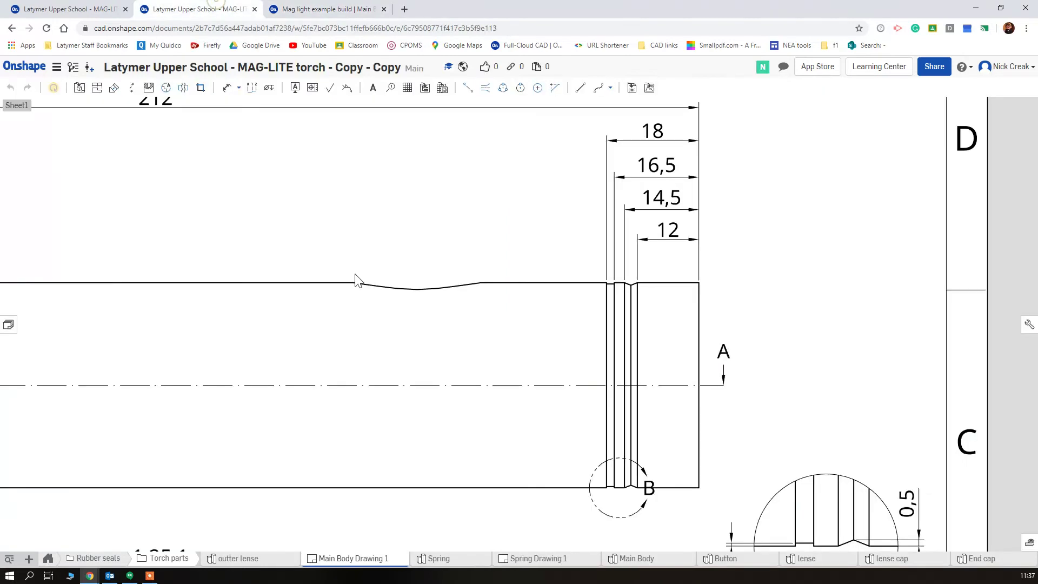
left_click(608, 283)
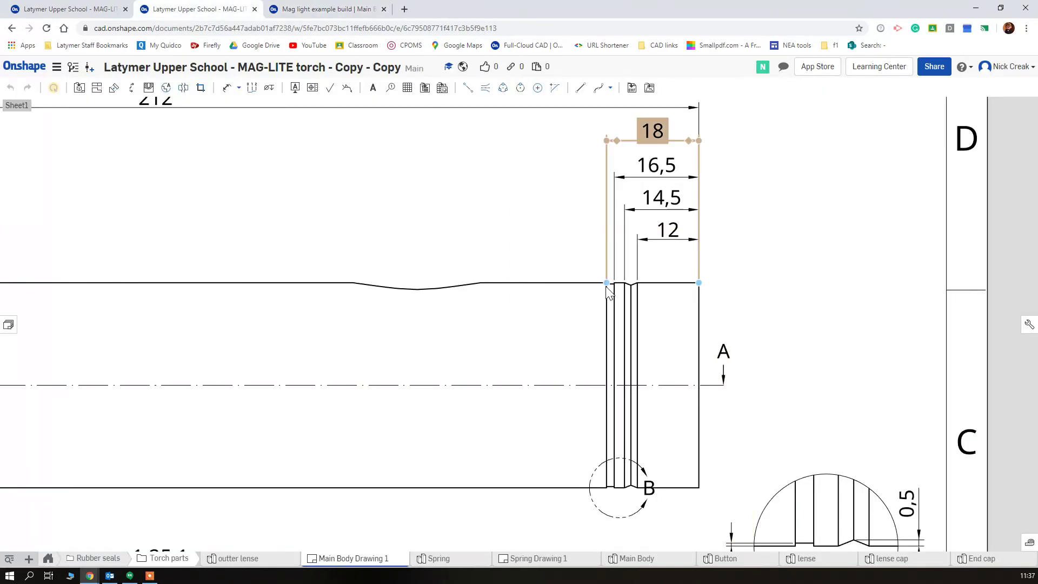
scroll(676, 273, "down", 2)
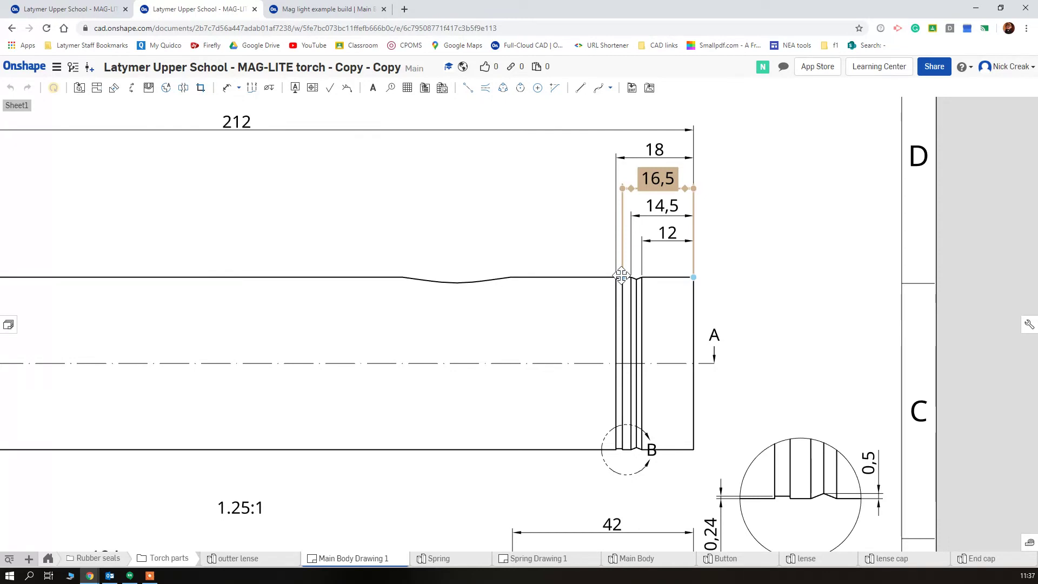
left_click(287, 9)
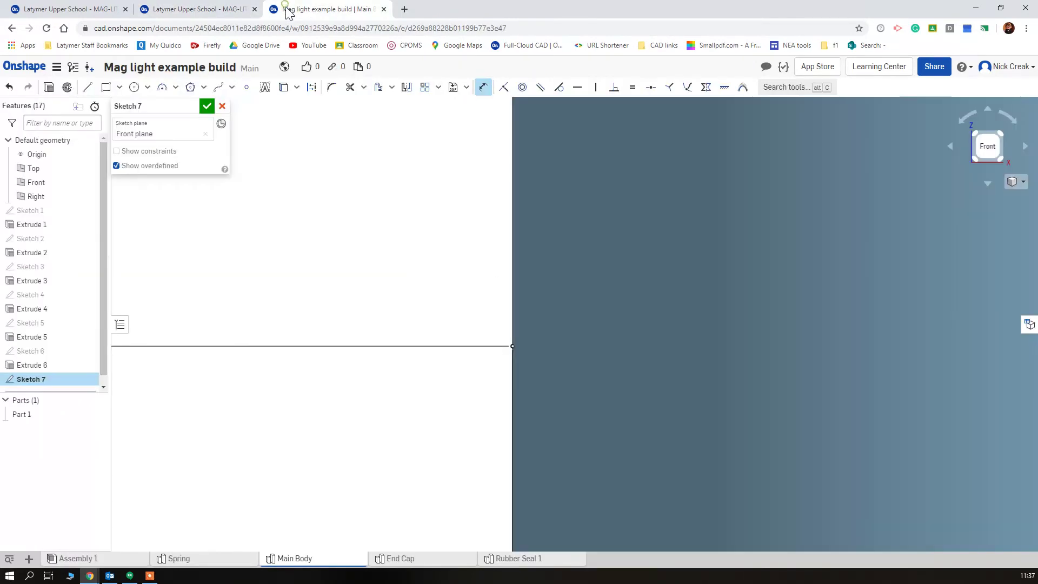
- Draw the groove profile: a 0.24 mm outward line, a 1.5 mm vertical line, and a closing line
left_click(87, 87)
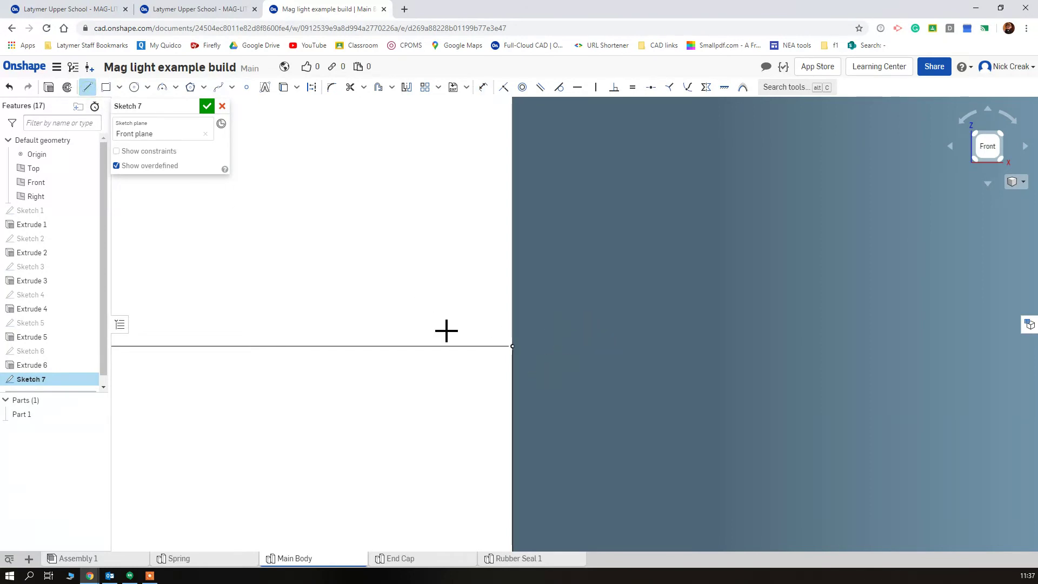
left_click(512, 346)
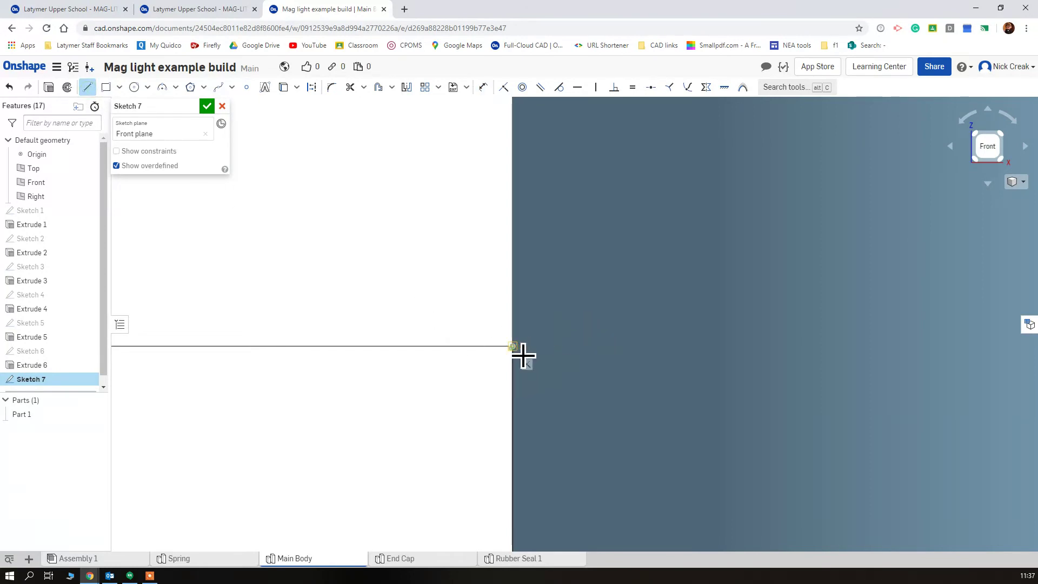
left_click(648, 357)
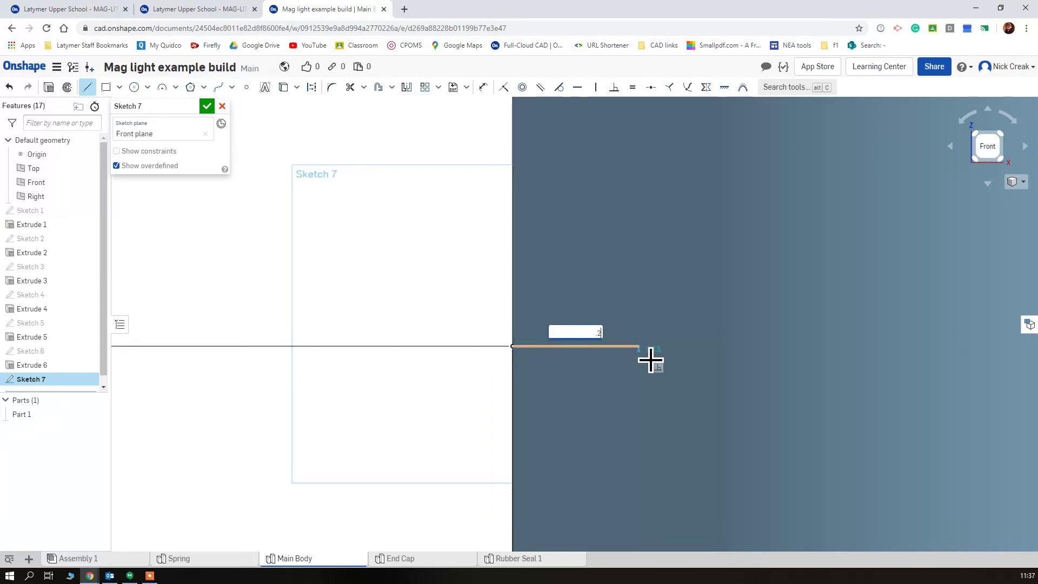
type(".24")
key("Return")
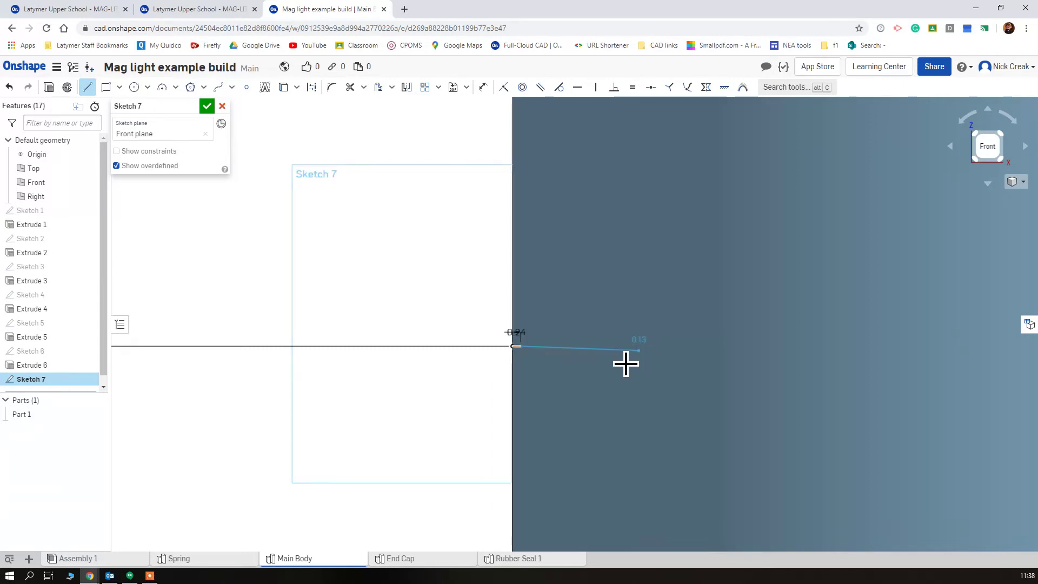
left_click(530, 280)
type("1")
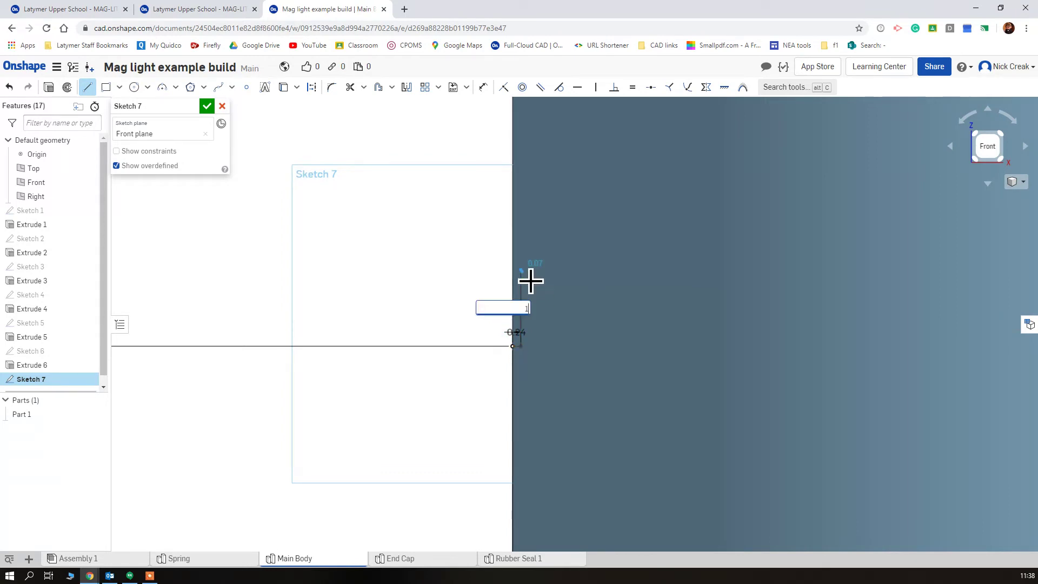
type(".5")
key("Return")
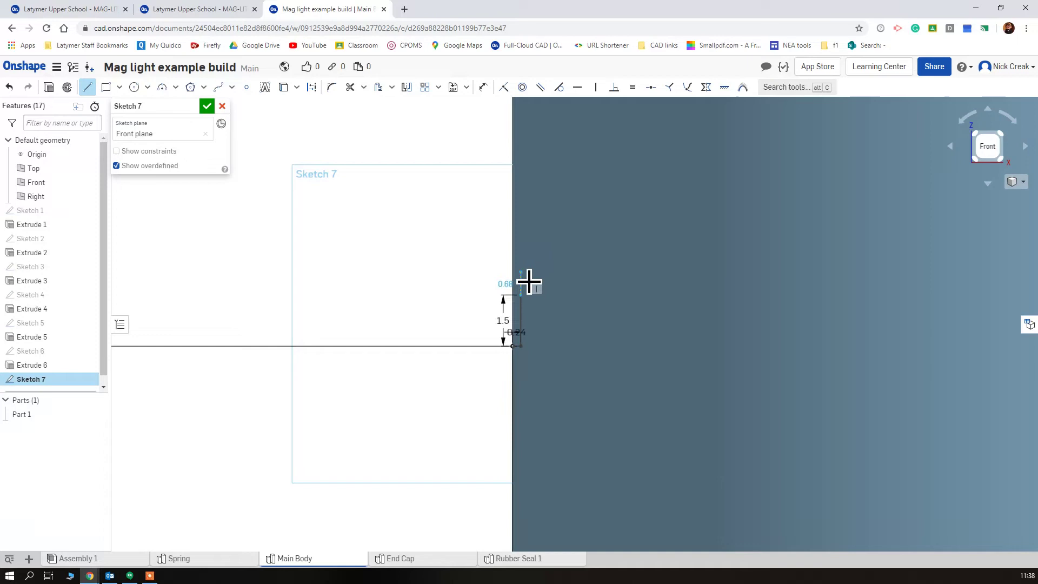
scroll(523, 304, "up", 4)
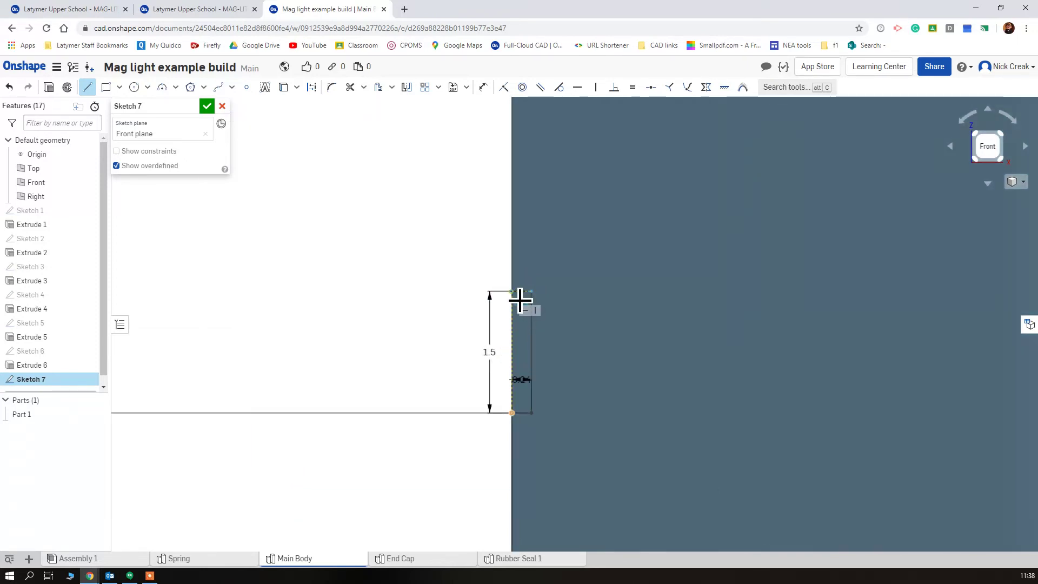
left_click(519, 300)
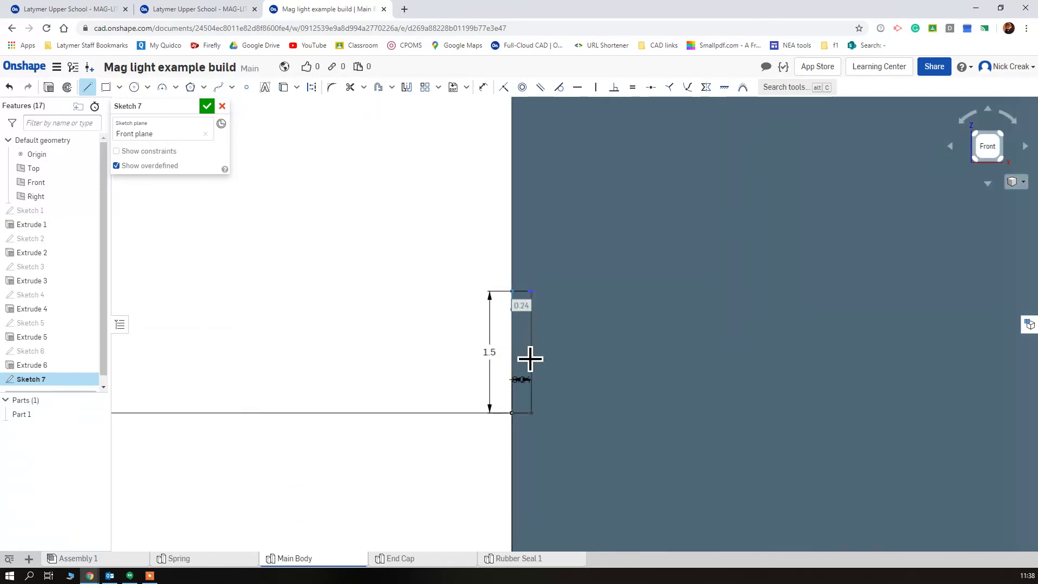
left_click(520, 421)
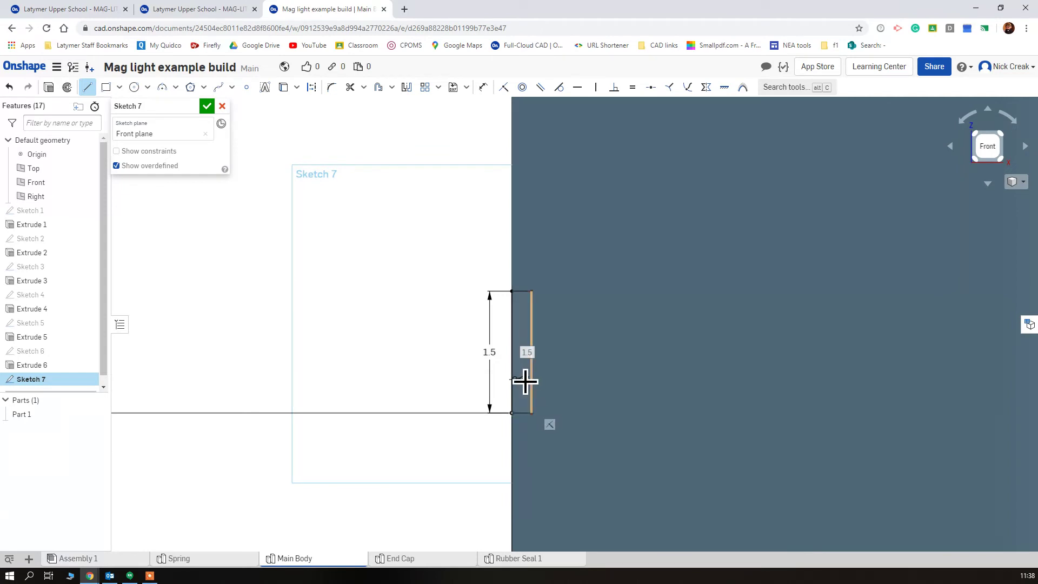
scroll(481, 406, "down", 3)
scroll(471, 417, "down", 4)
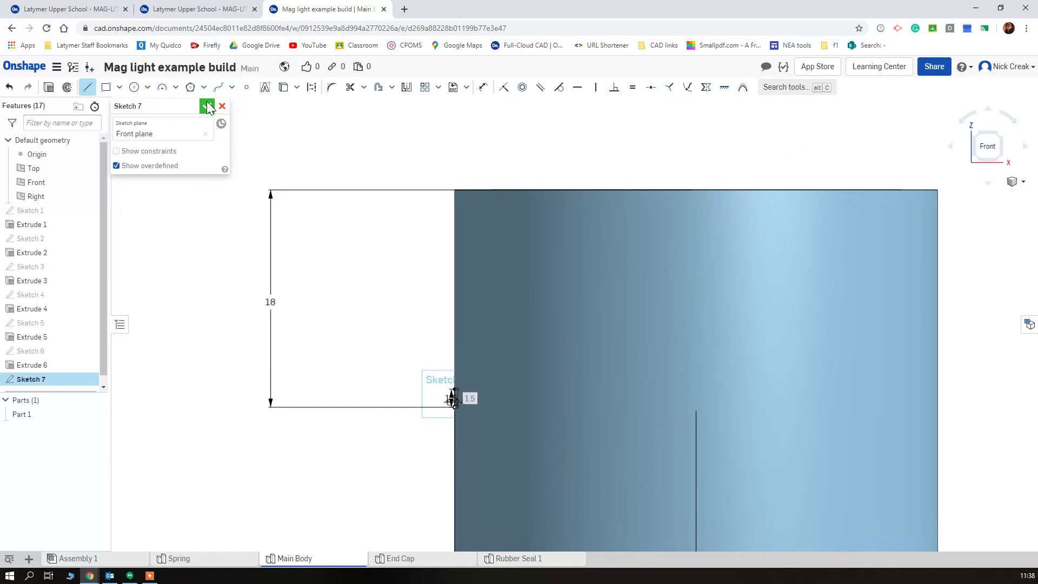
- Accept Sketch 7 and zoom out to see the whole body
left_click(206, 106)
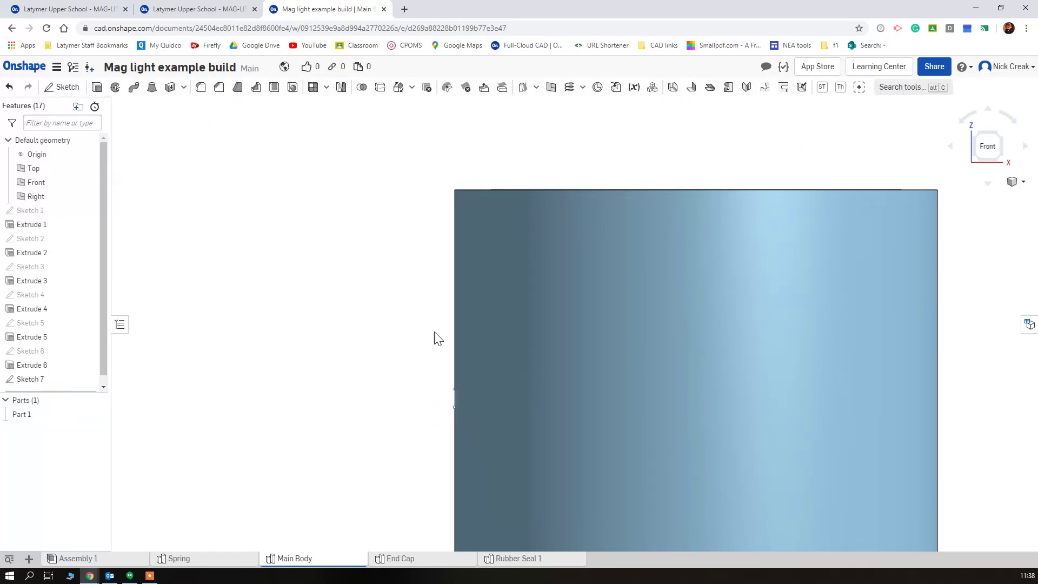
scroll(427, 238, "down", 4)
scroll(471, 234, "down", 3)
scroll(598, 190, "down", 4)
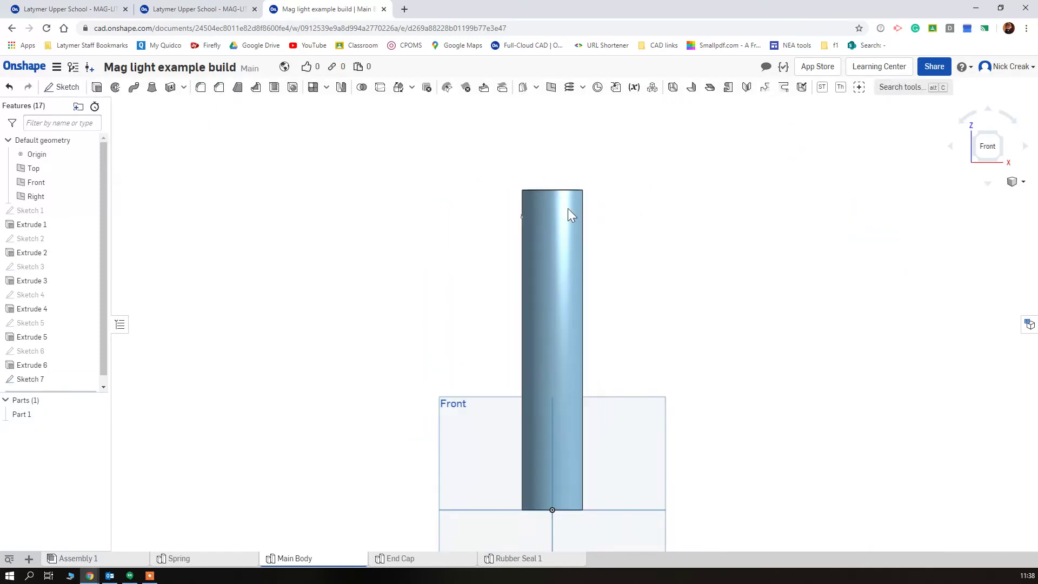
- Create Sketch 8 on the Front plane with a vertical line from the origin up past the body
left_click(509, 414)
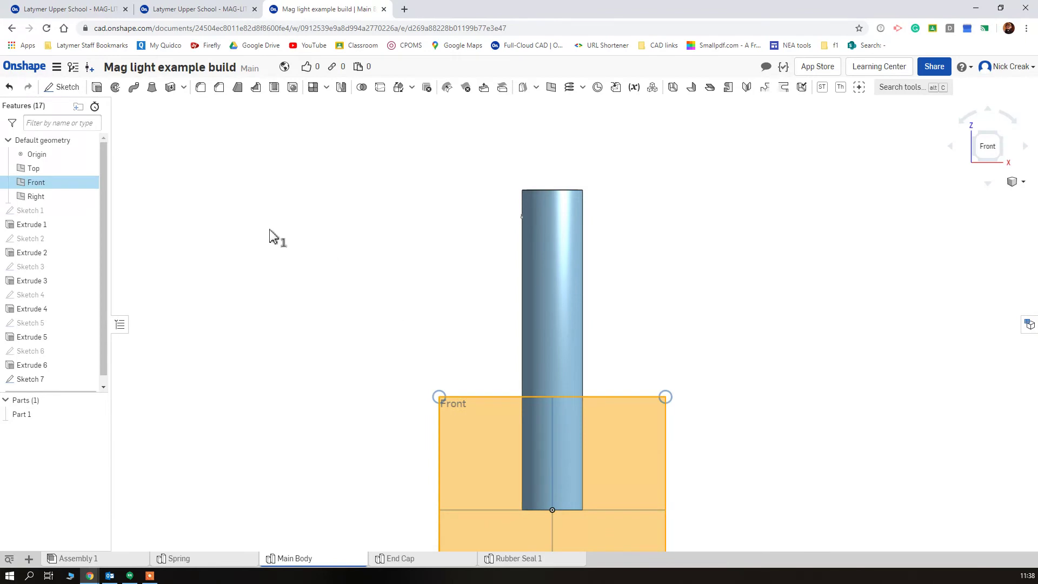
left_click(63, 87)
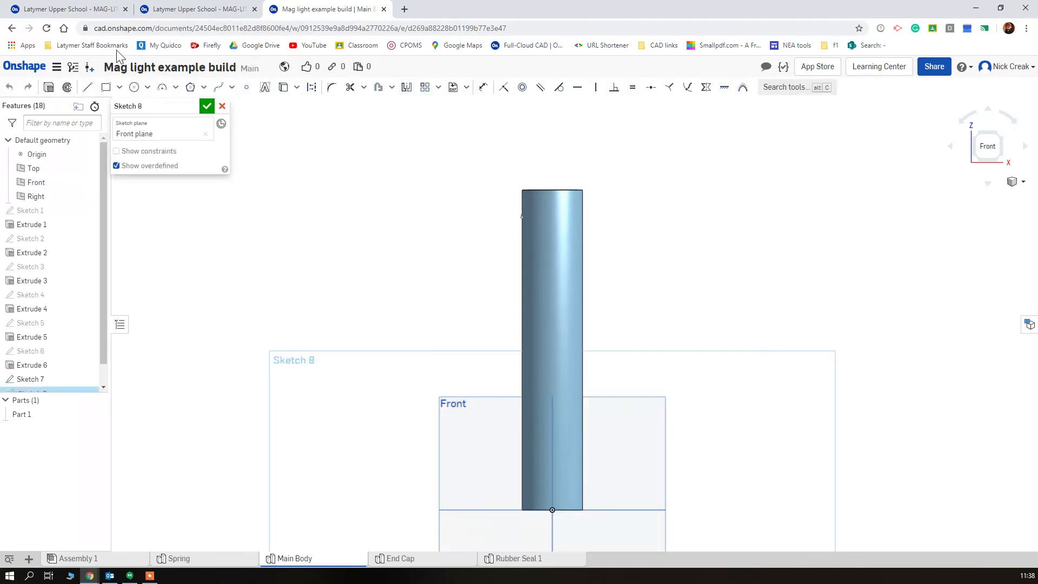
left_click(87, 87)
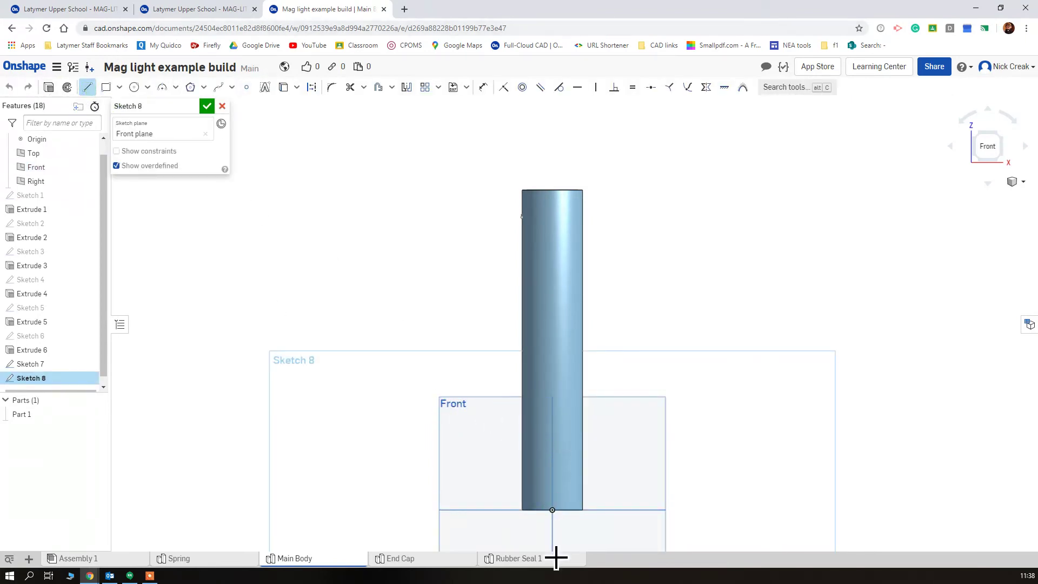
left_click(551, 510)
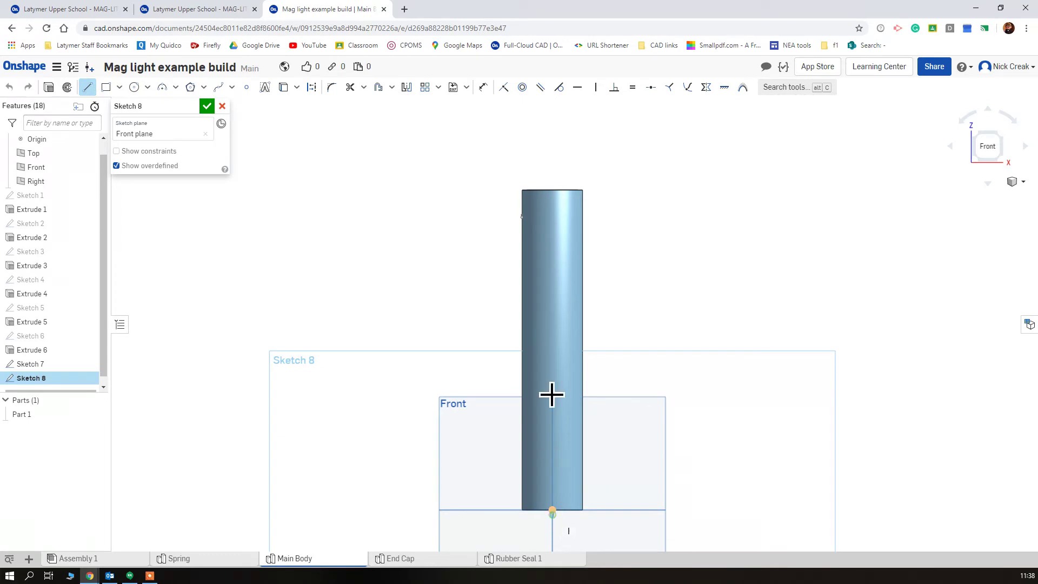
left_click(562, 148)
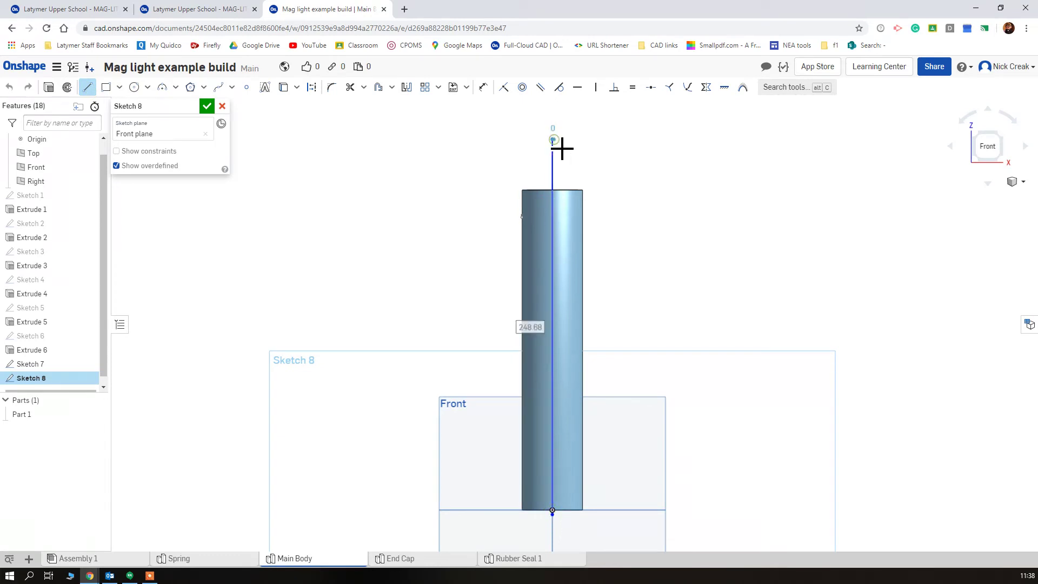
left_click(207, 106)
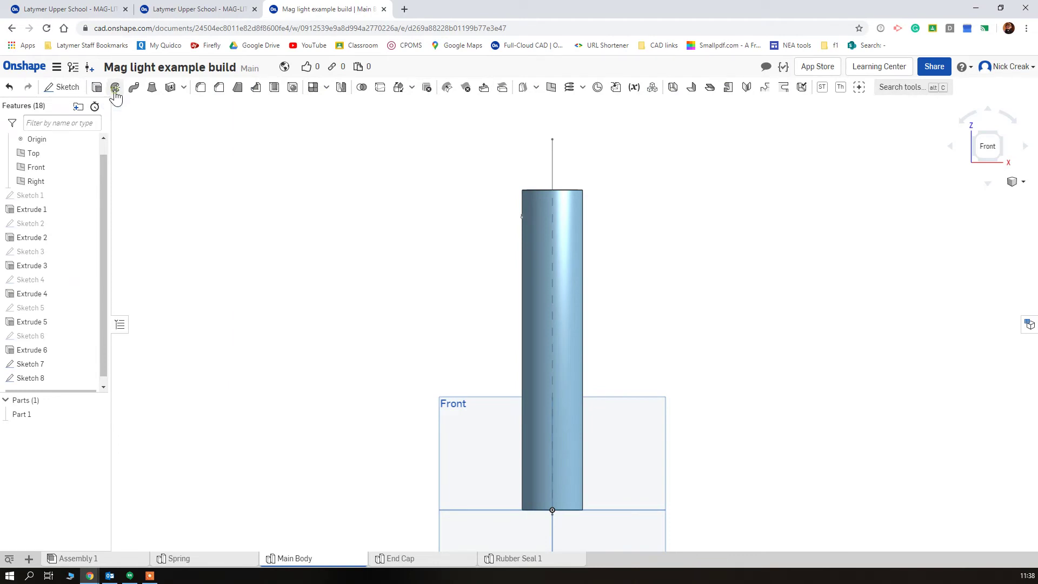
- Revolve the Sketch 7 groove profile a full turn around the Sketch 8 line as a Remove cut
left_click(115, 88)
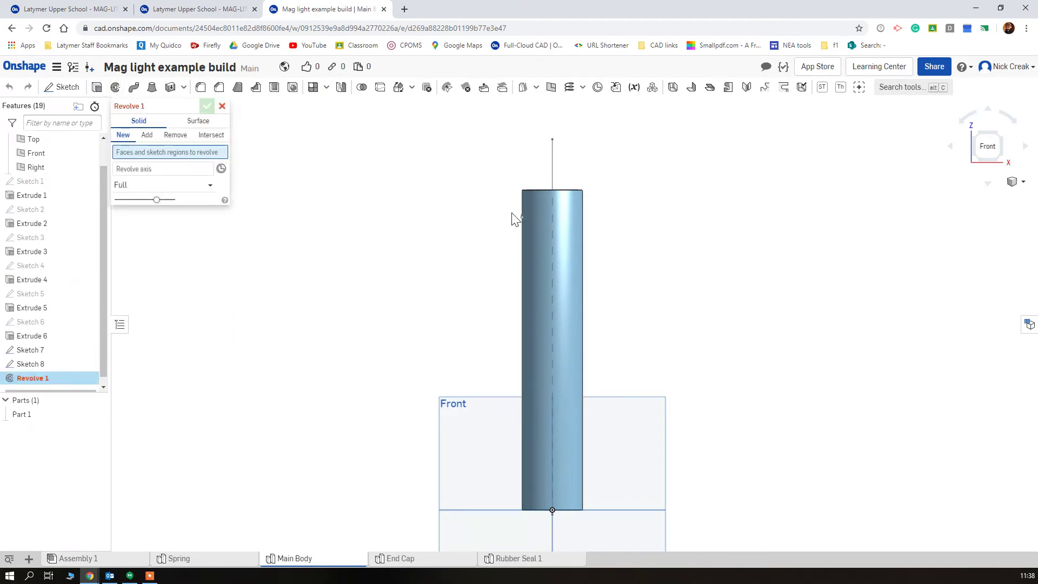
scroll(553, 210, "up", 10)
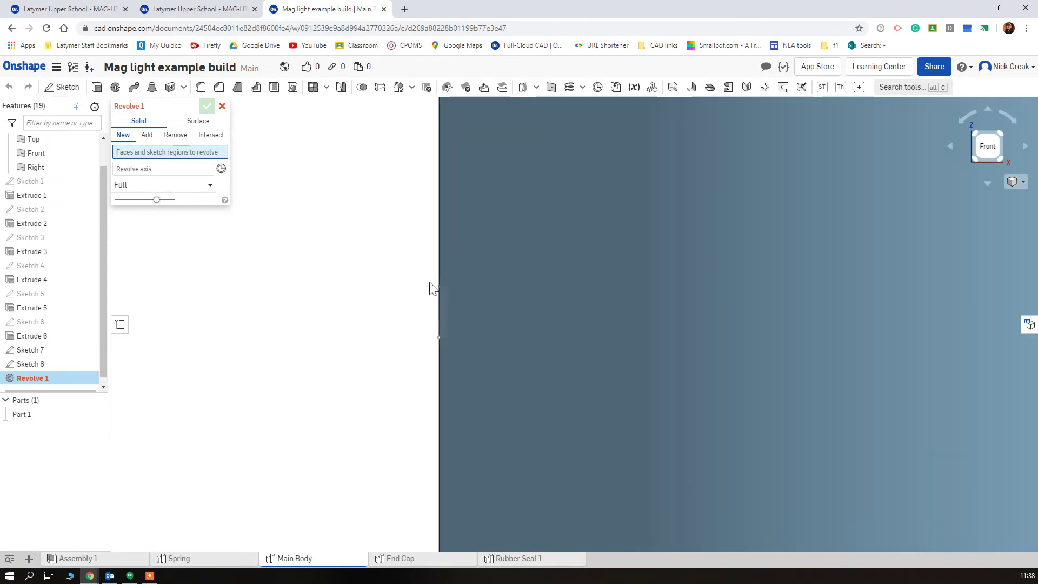
mouse_move(427, 280)
left_mouse_down()
mouse_move(473, 347)
mouse_move(463, 365)
mouse_move(411, 381)
left_mouse_up()
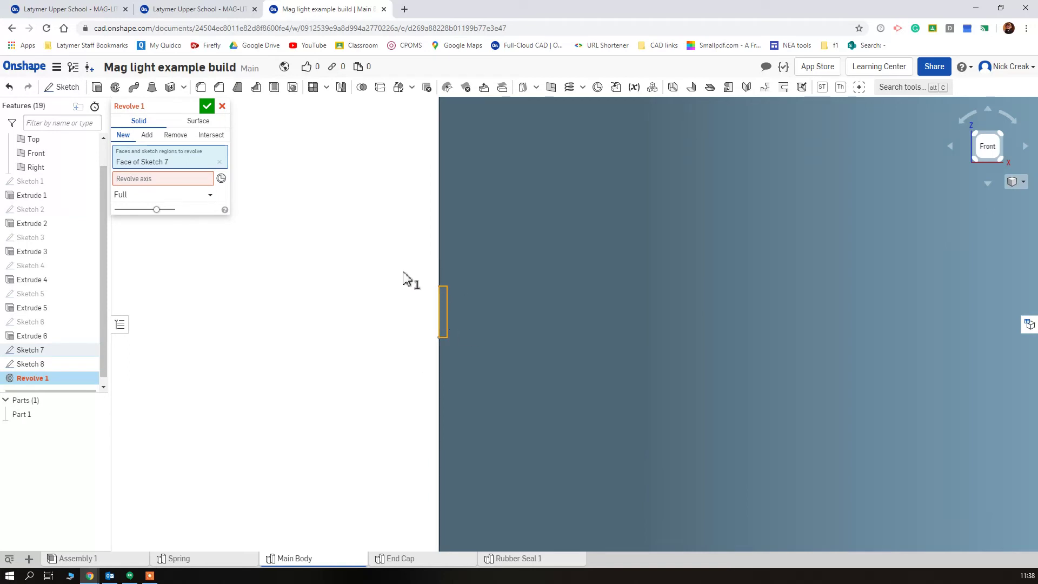
left_click(174, 180)
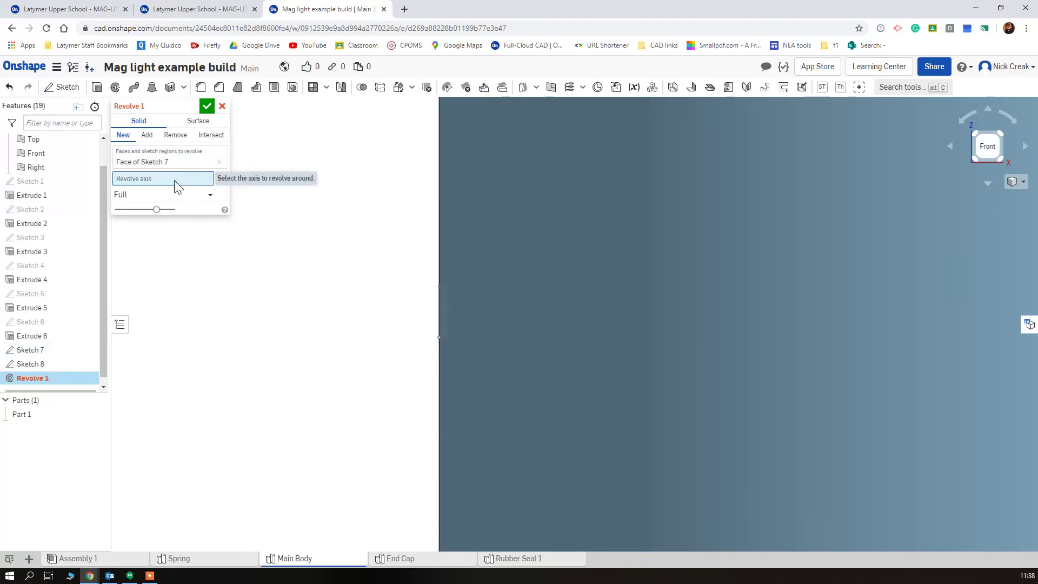
scroll(366, 308, "down", 5)
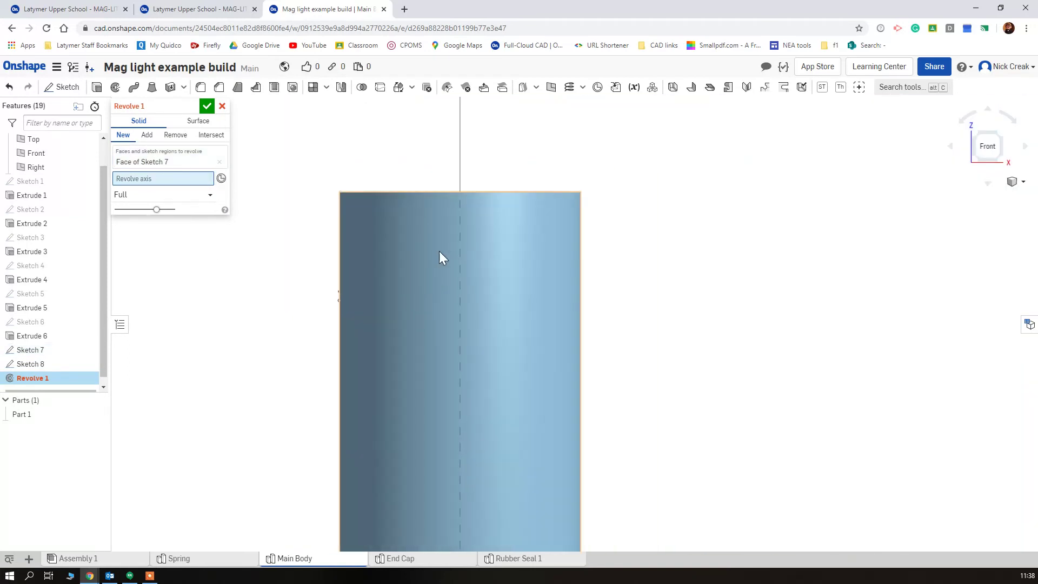
left_click(461, 166)
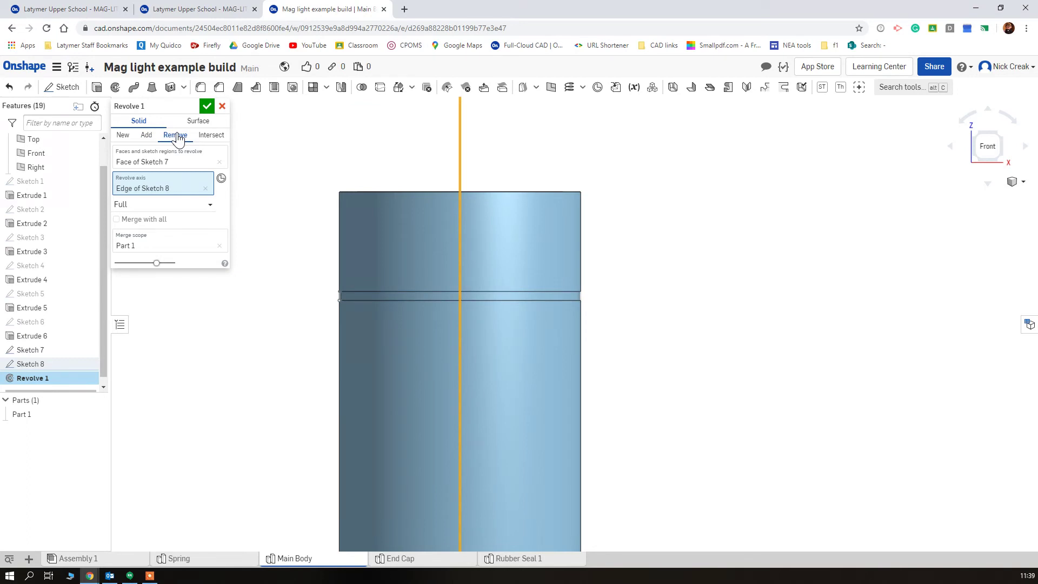
scroll(321, 288, "up", 8)
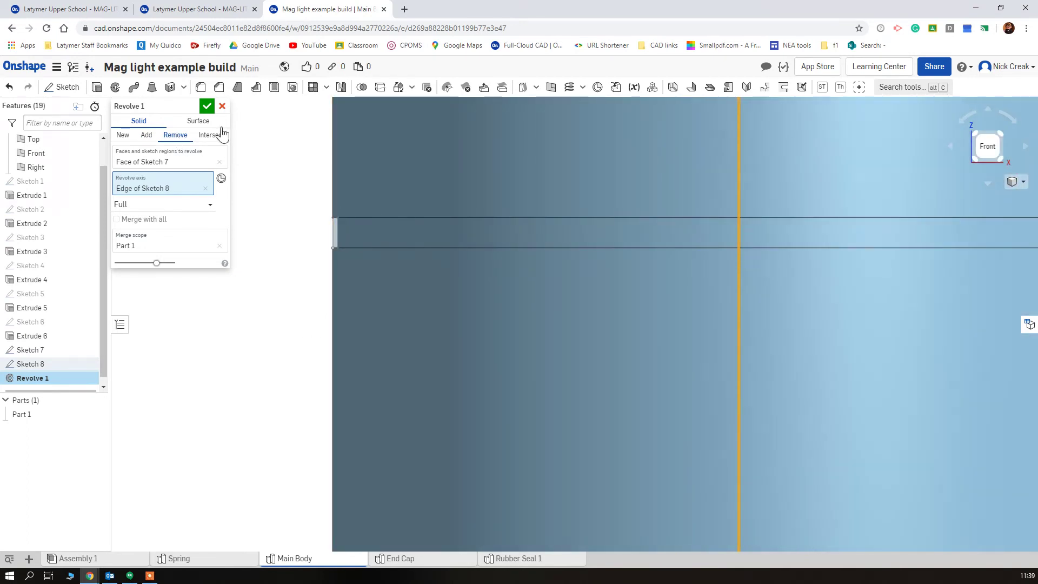
left_click(208, 108)
scroll(276, 245, "down", 8)
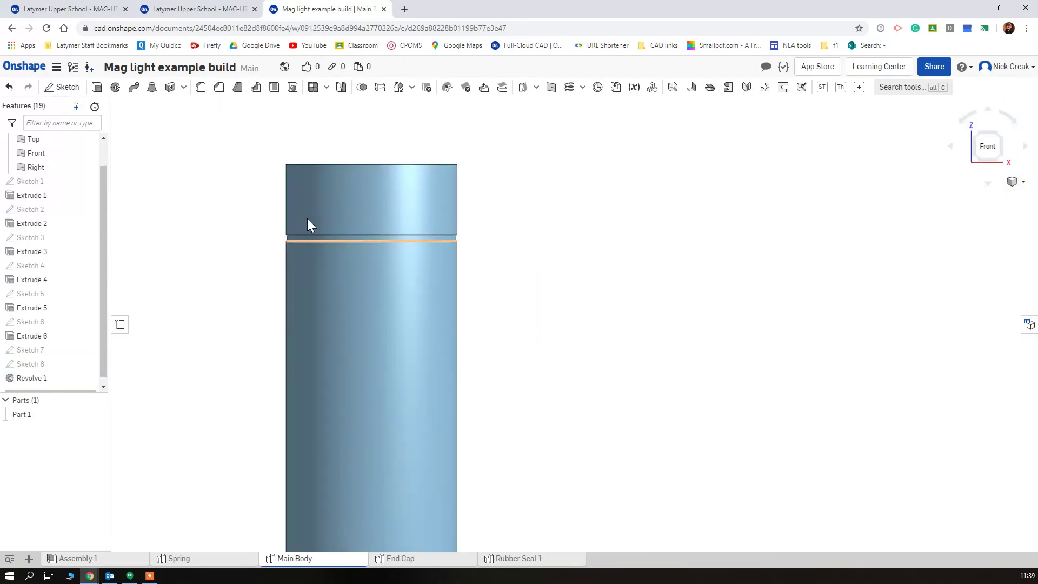
left_click(205, 9)
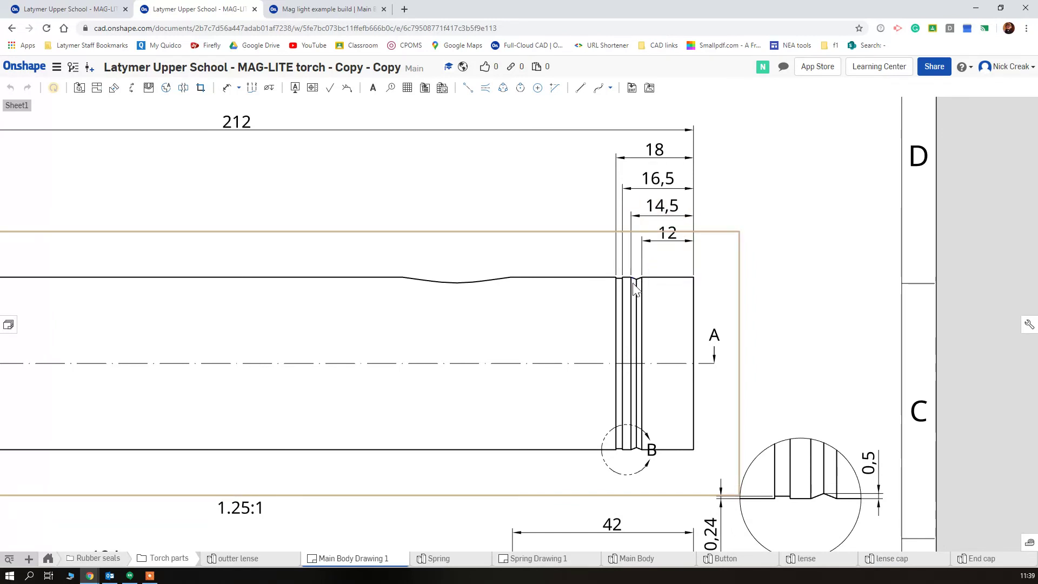
left_click(303, 10)
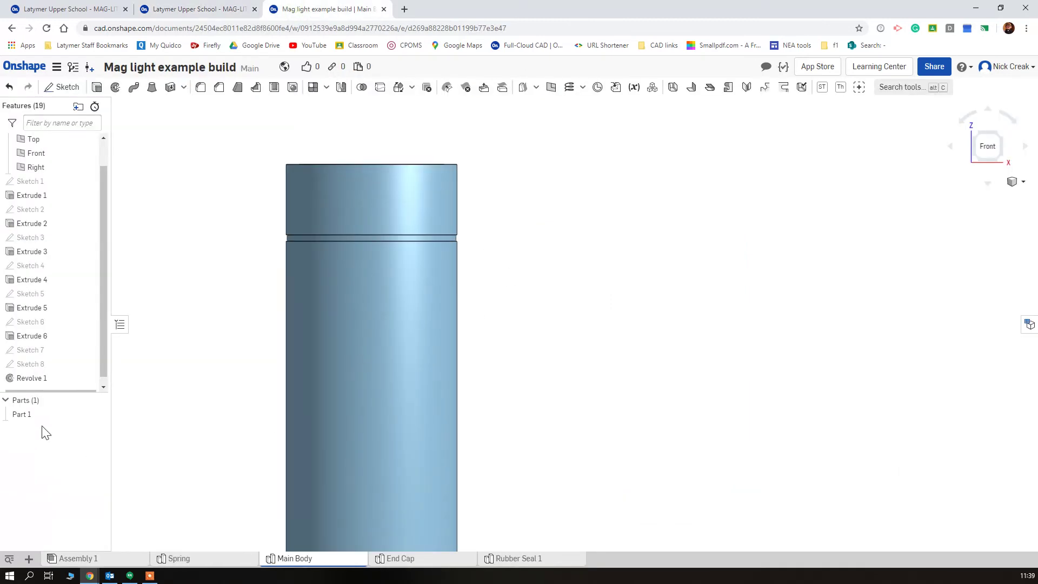
- Reopen Sketch 7 and place a point on the vertical edge above the 1.5 groove rectangle
double_click(51, 351)
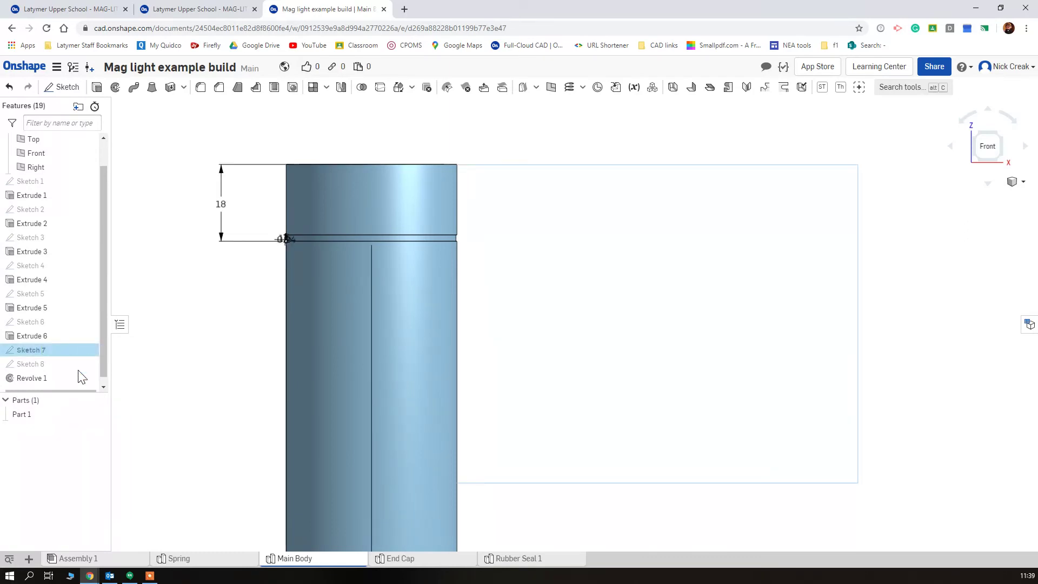
scroll(287, 231, "up", 10)
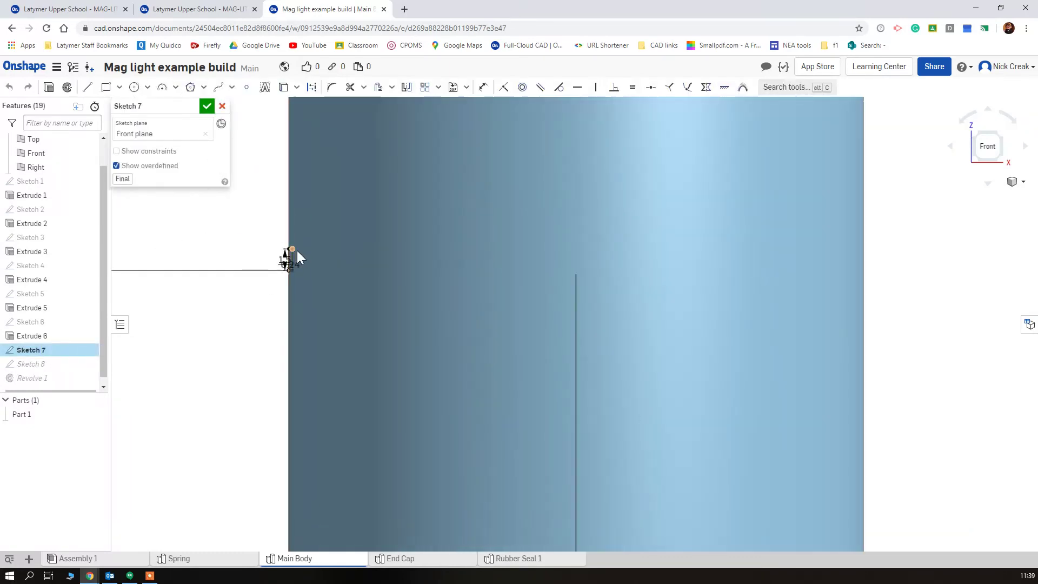
scroll(279, 386, "down", 4)
scroll(285, 268, "up", 6)
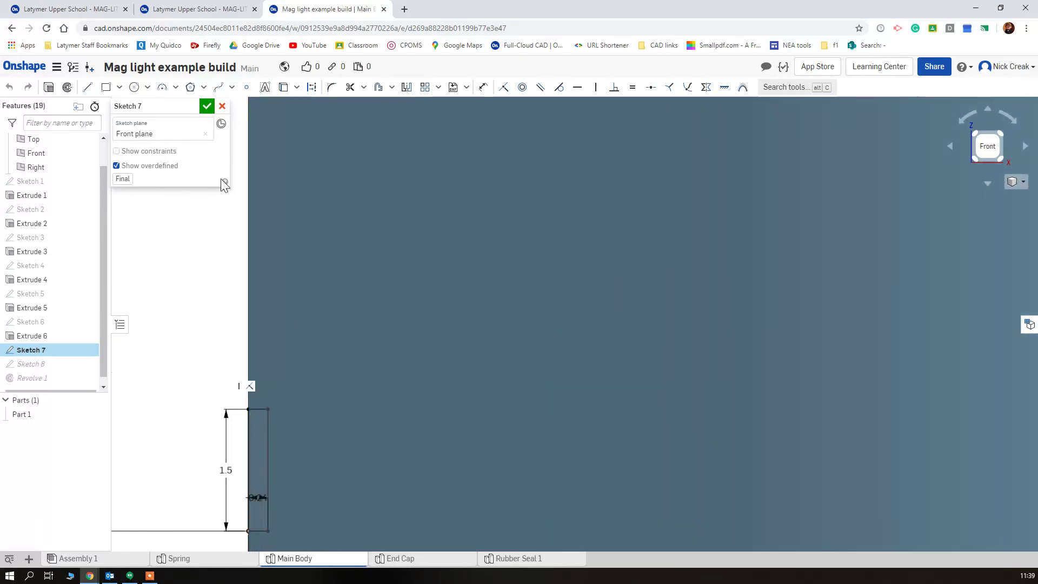
left_click(247, 87)
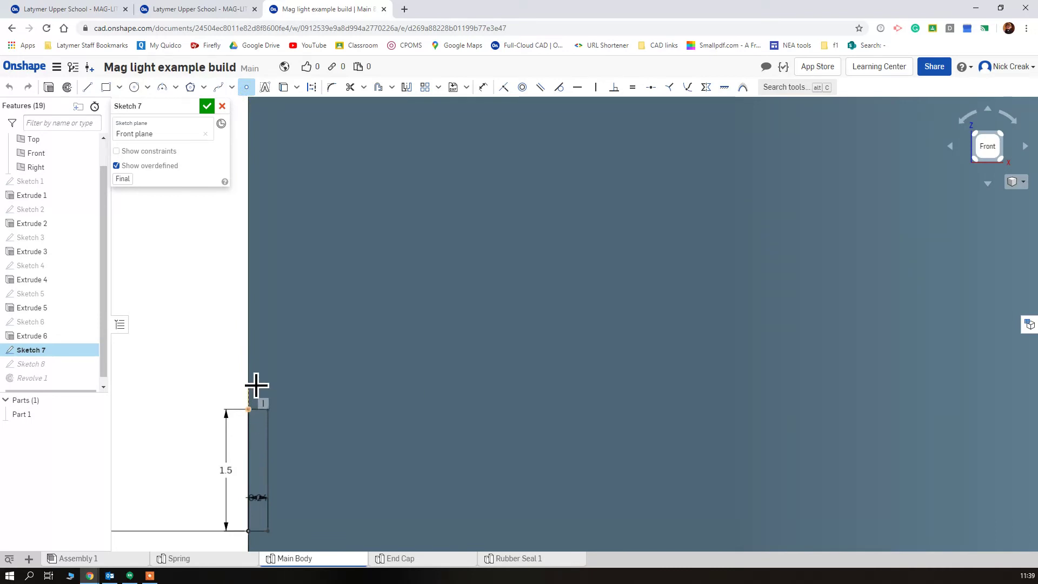
left_click(248, 357)
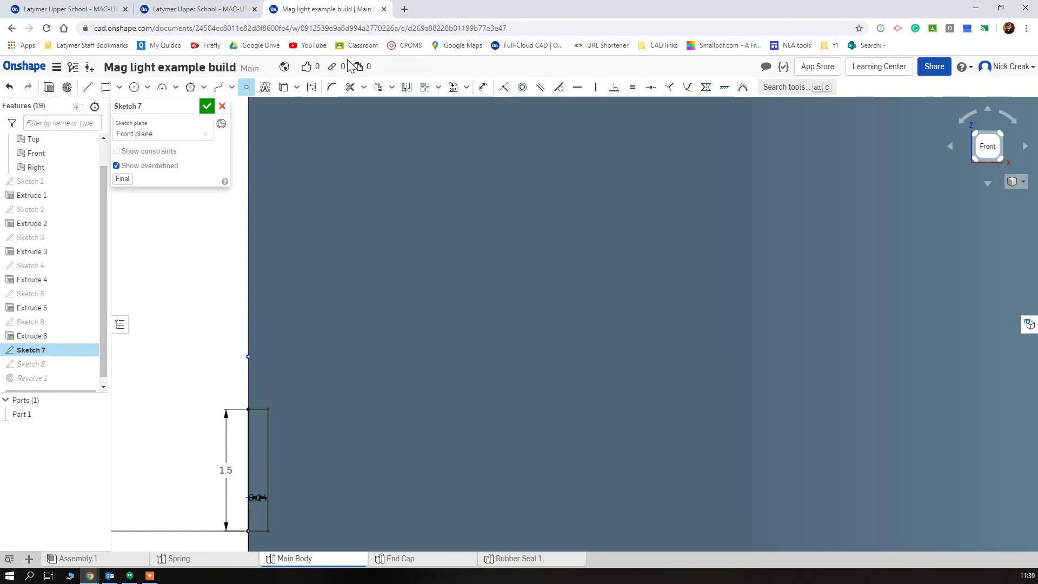
- Check the reference drawing's 14,5 and 16,5 groove position dimensions
left_click(217, 10)
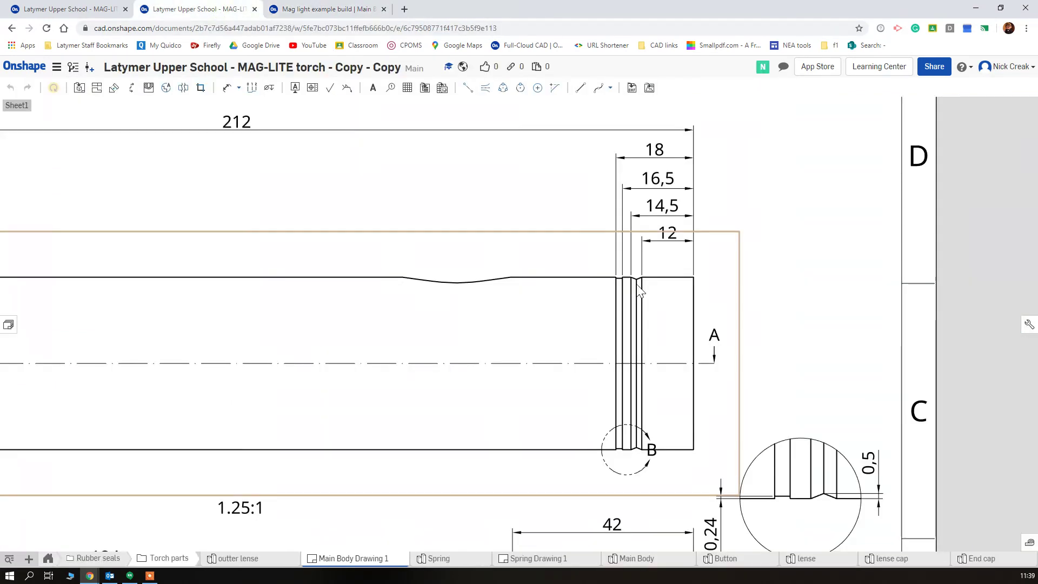
scroll(639, 290, "up", 3)
left_click(626, 270)
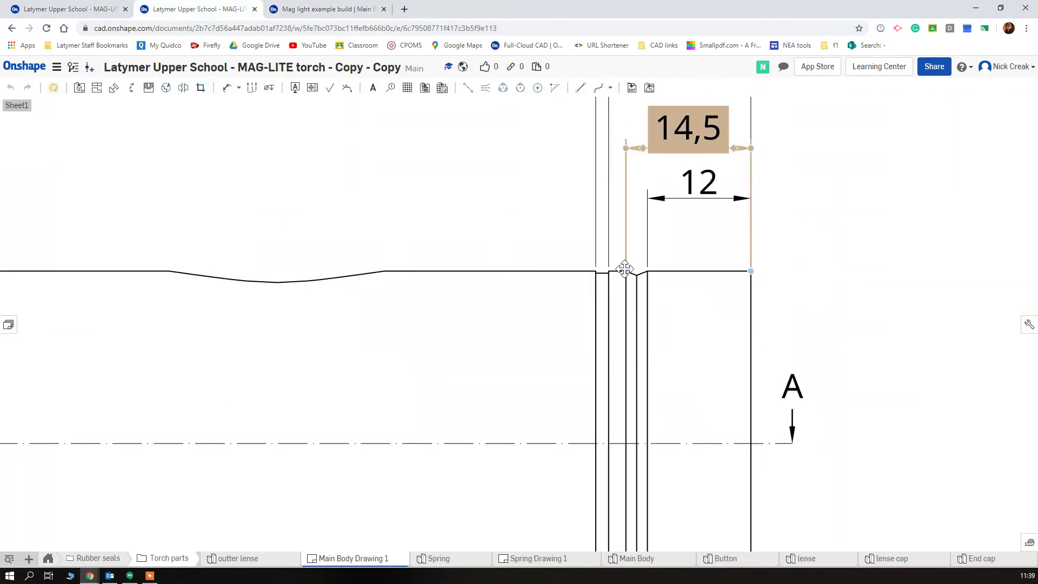
scroll(624, 269, "down", 2)
left_click(641, 180)
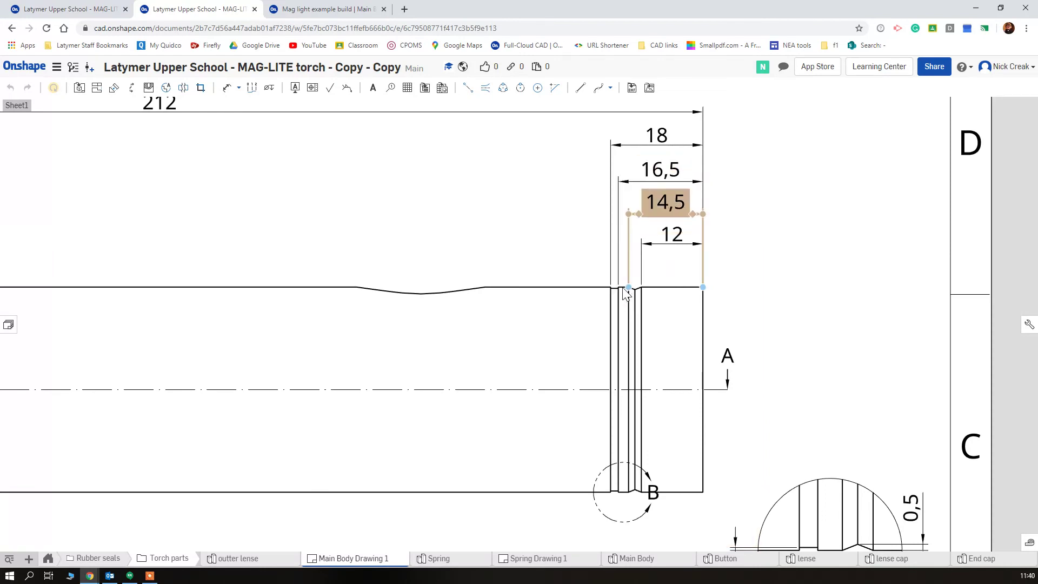
scroll(619, 286, "up", 4)
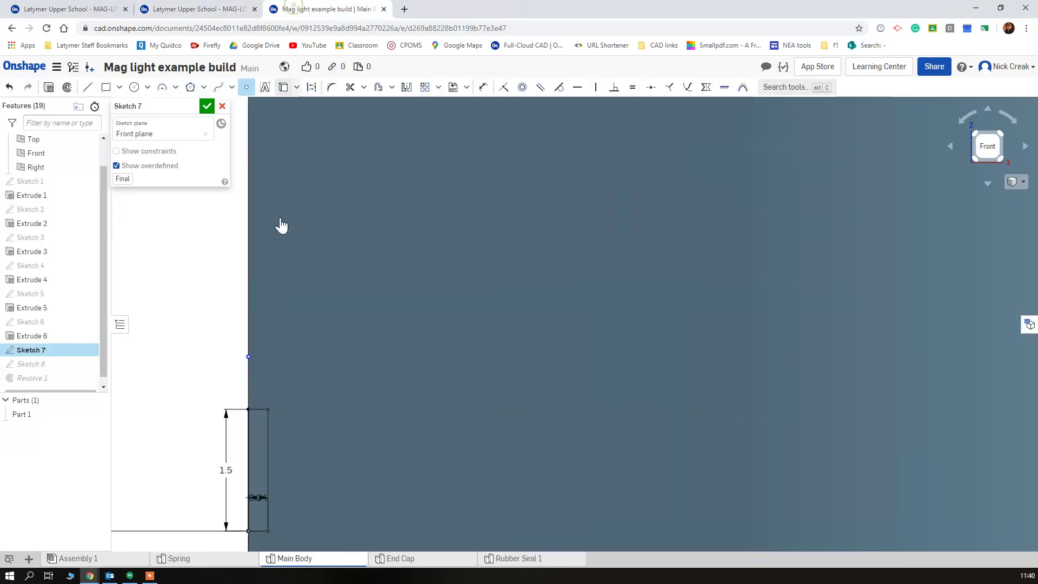
- Dimension the new point 2 mm above the groove rectangle's top edge
left_click(294, 9)
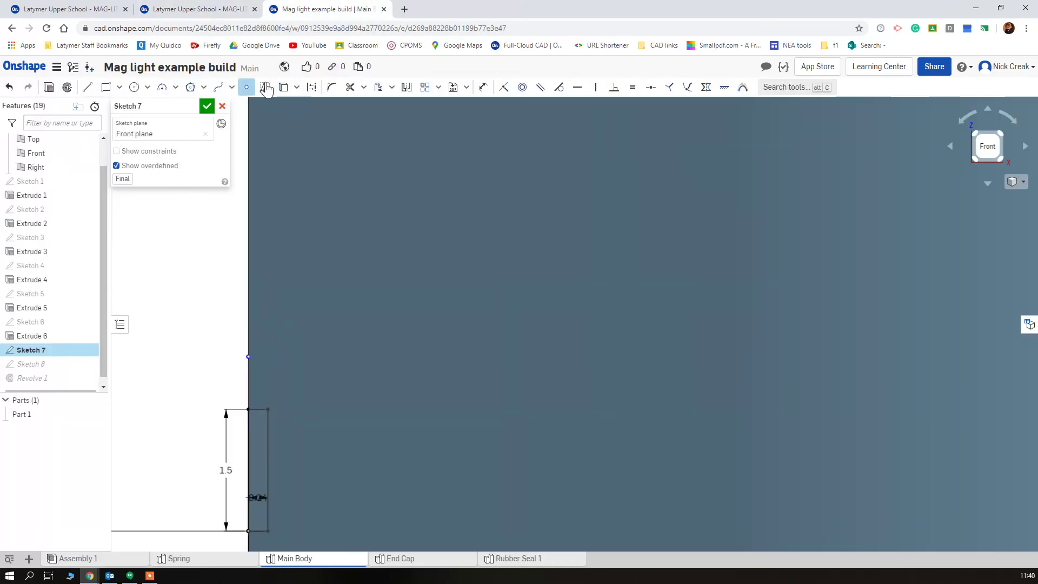
left_click(483, 87)
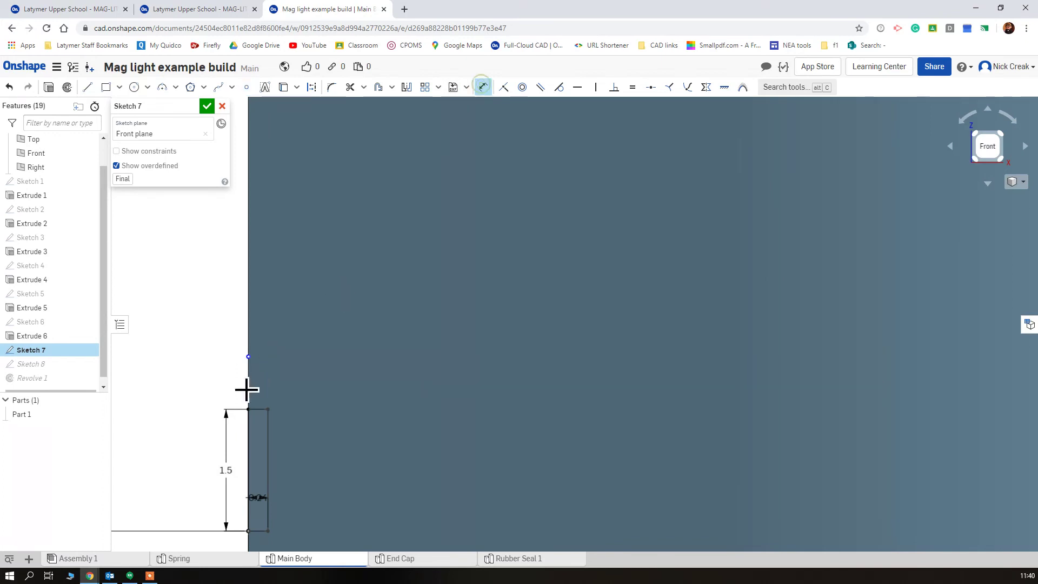
left_click(250, 358)
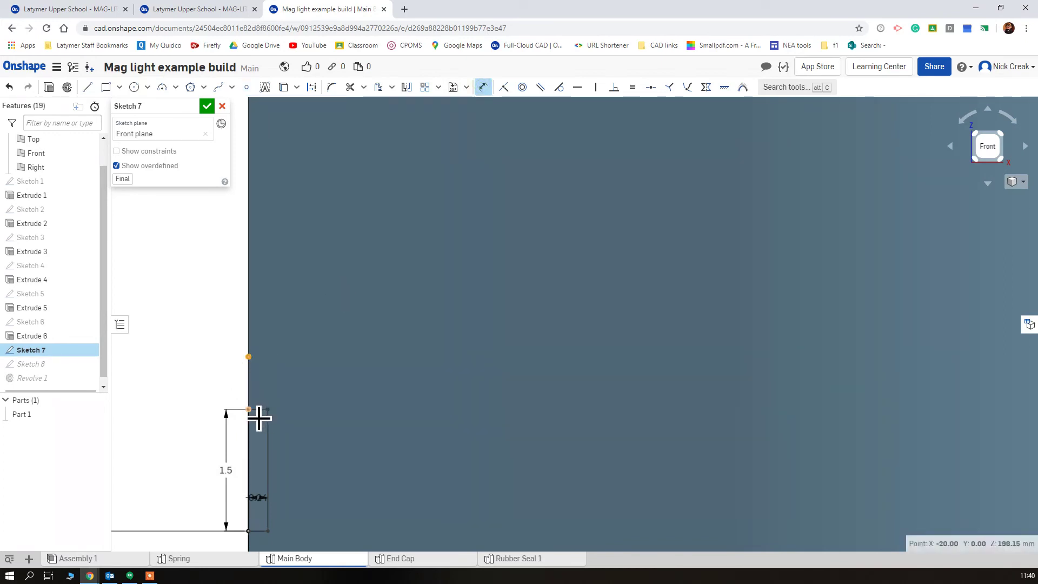
left_click(260, 412)
left_click(213, 397)
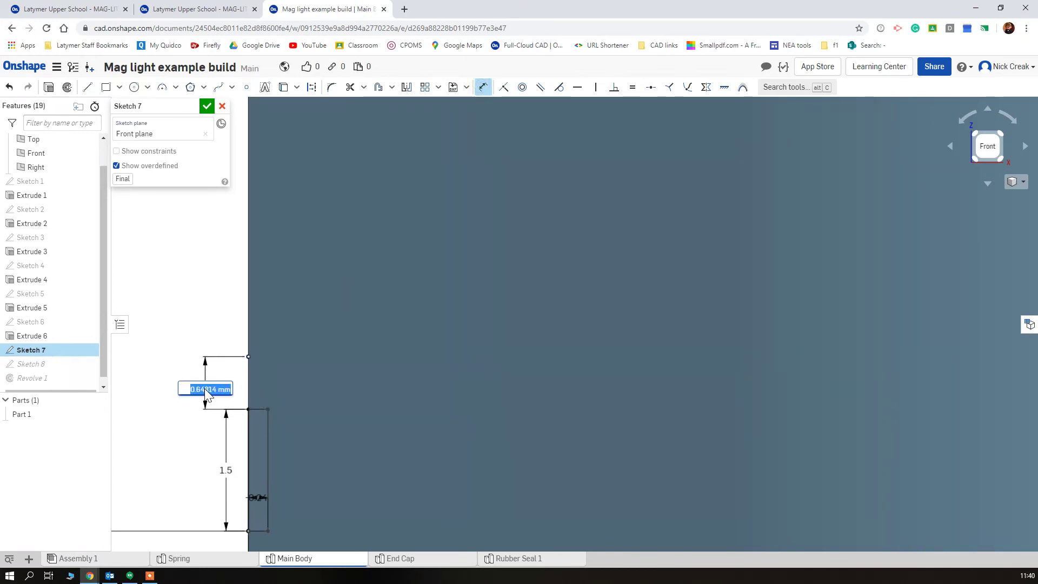
key("Return")
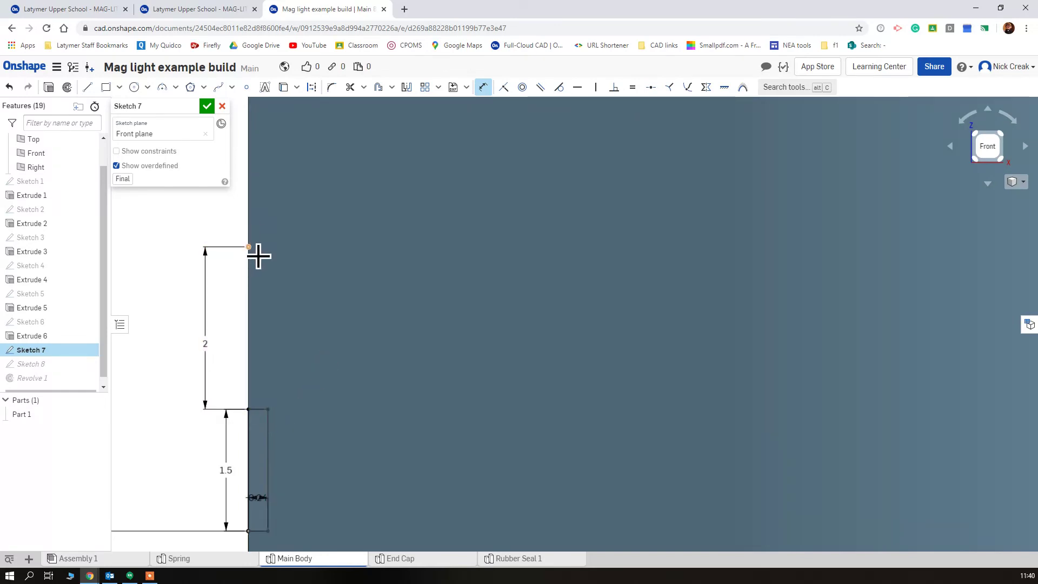
- Compare the spacing against the drawing's 14,5, 12 and 16,5 dimensions
left_click(219, 9)
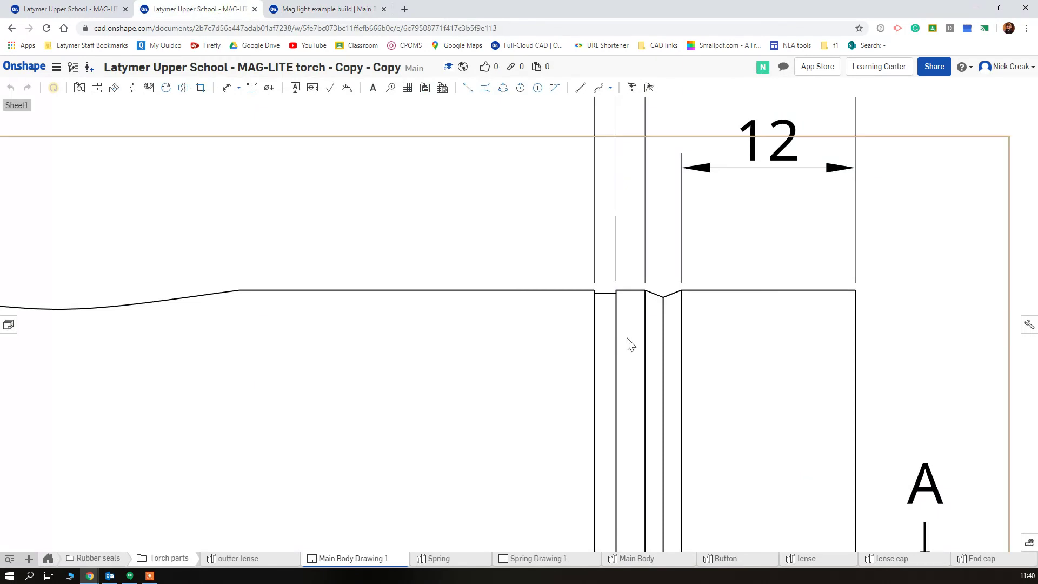
scroll(647, 316, "down", 5)
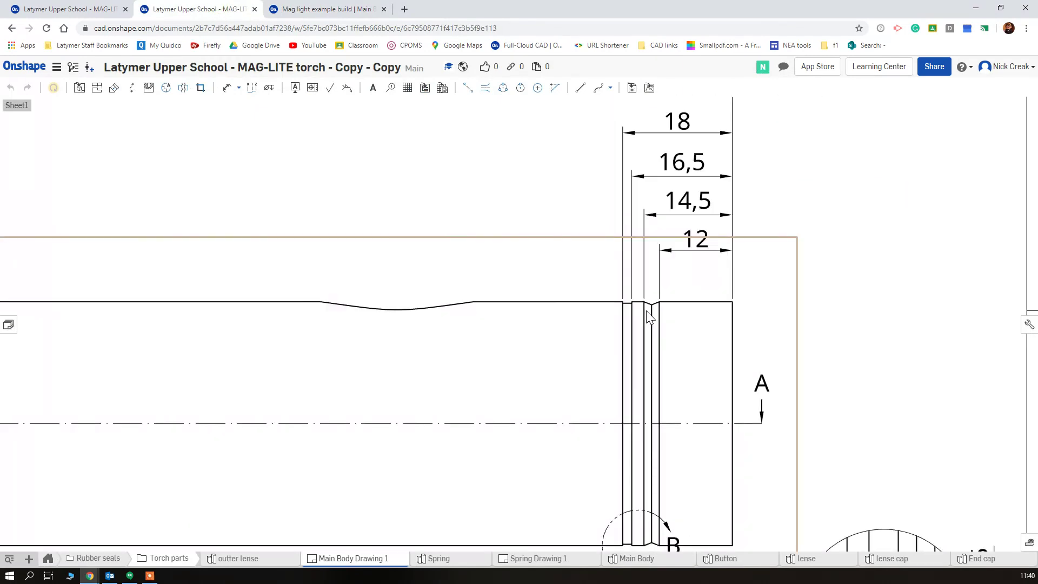
left_click(644, 306)
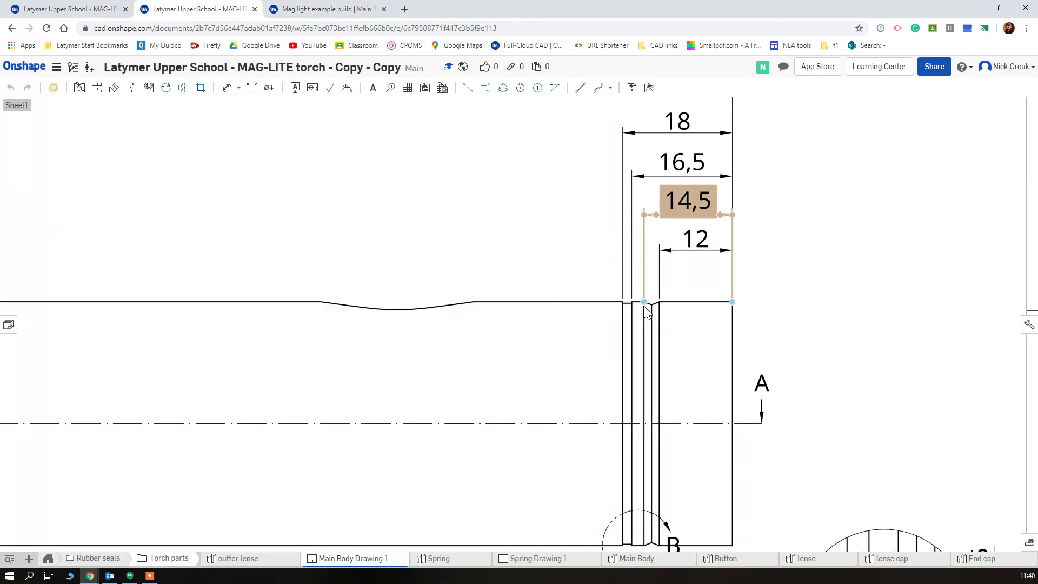
left_click(656, 300)
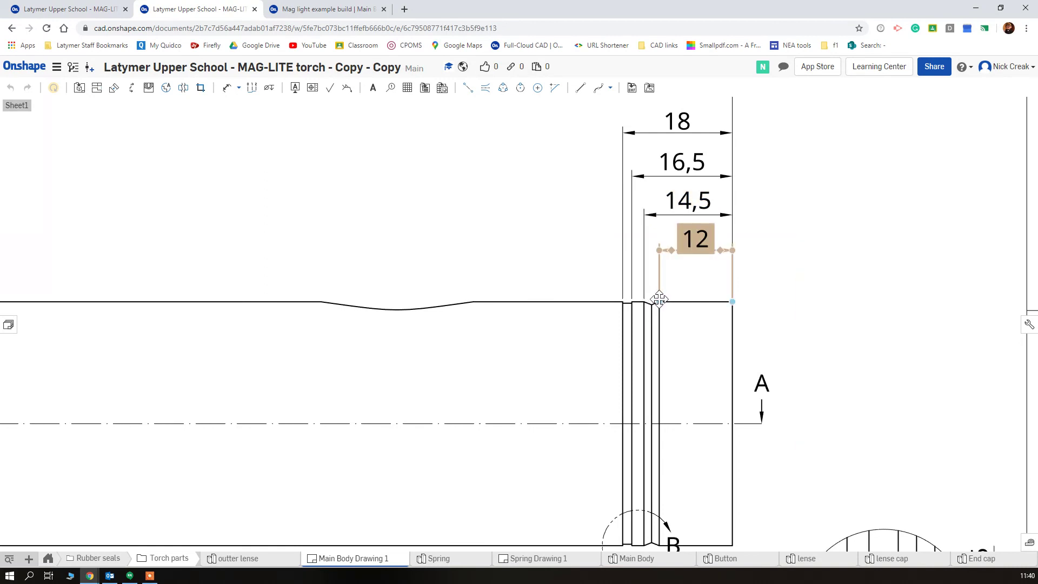
left_click(660, 318)
scroll(624, 227, "down", 3)
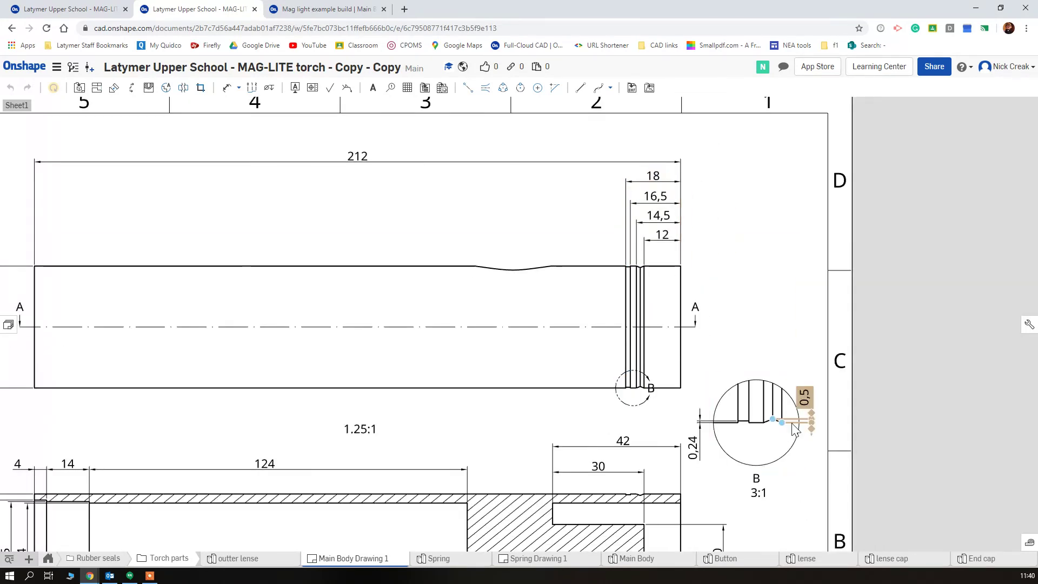
left_click(636, 268)
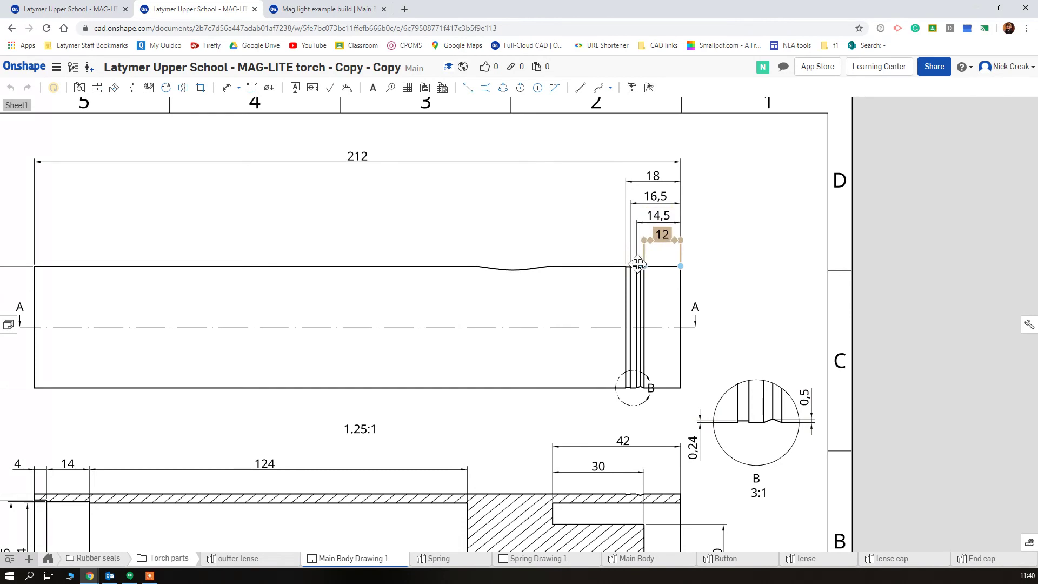
left_click(328, 10)
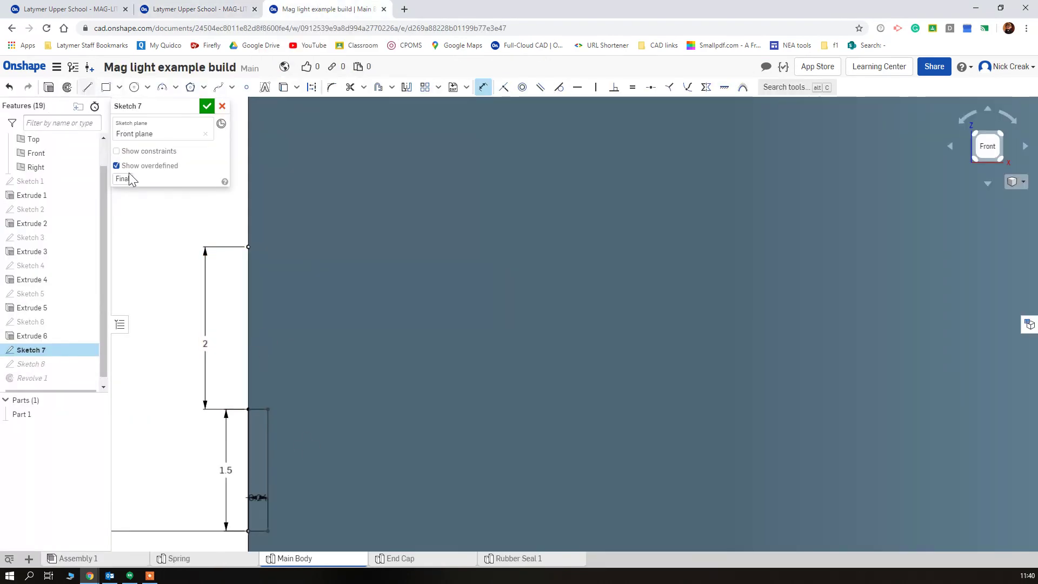
- Draw a 0.5 × 2 rectangle from the new sketch point with the Line tool
scroll(244, 392, "down", 3)
scroll(251, 245, "up", 3)
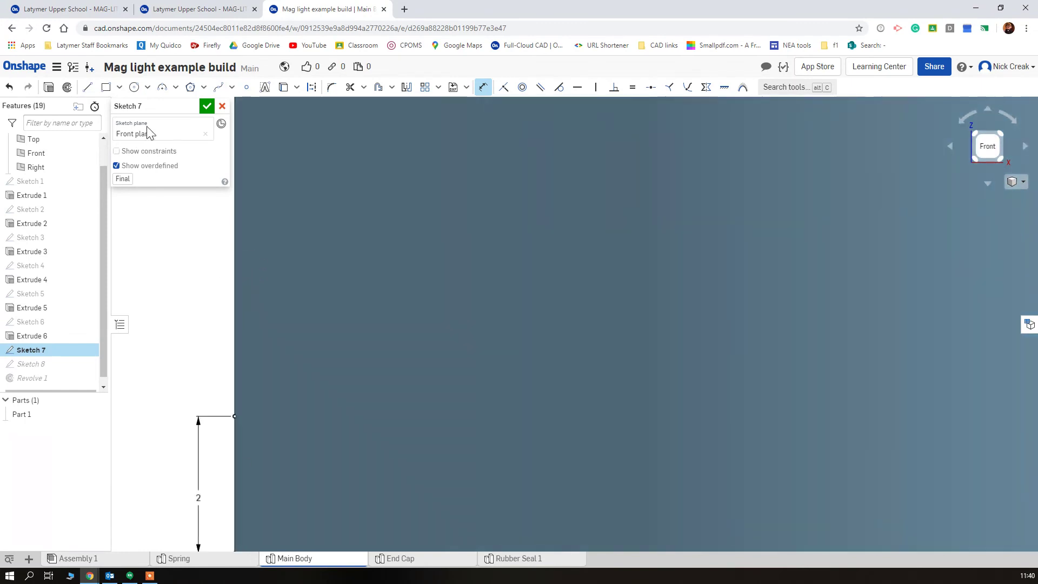
left_click(87, 87)
left_click(234, 417)
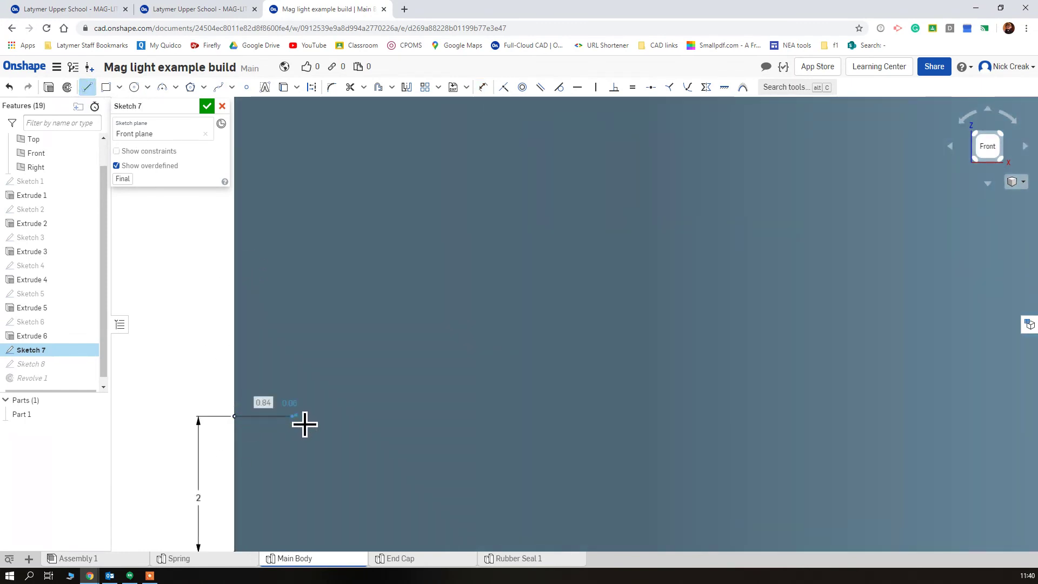
type(".5")
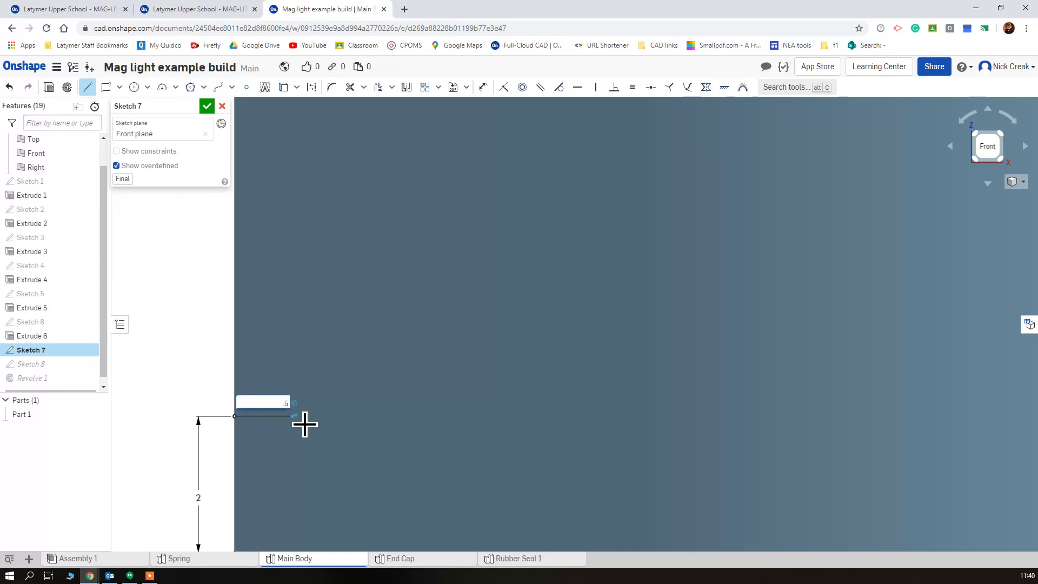
key("Return")
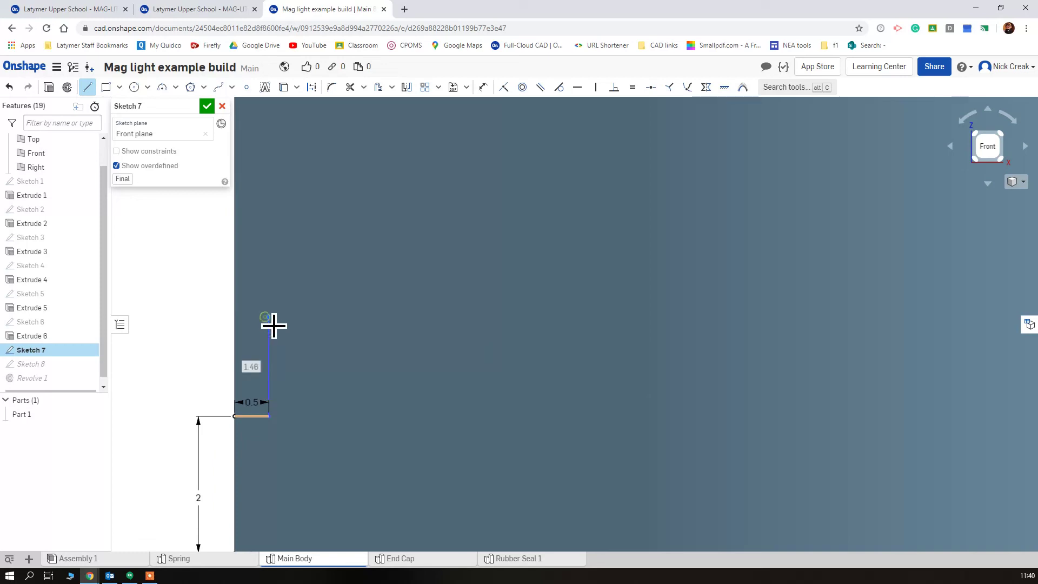
type("2")
key("Return")
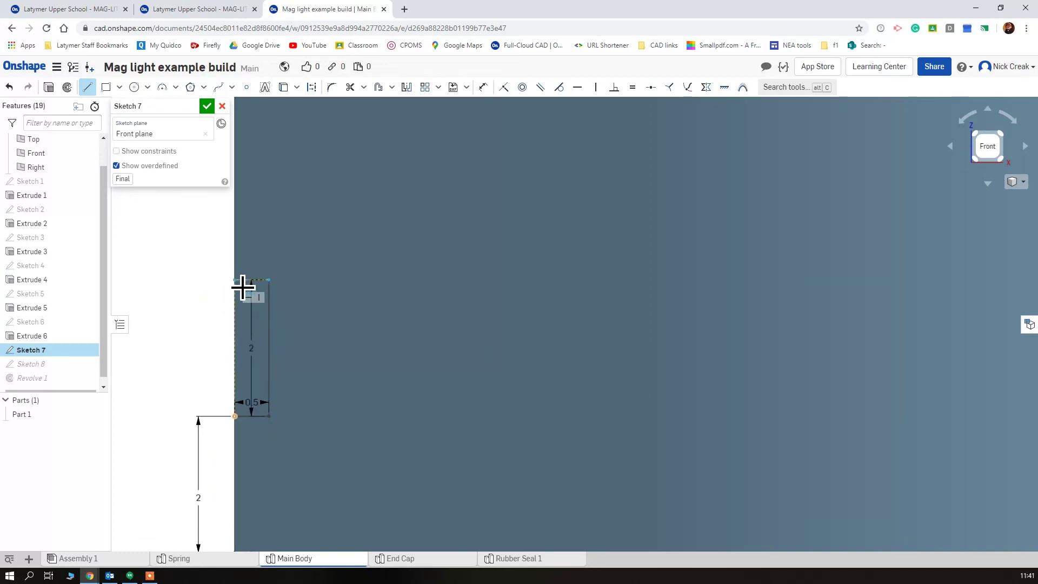
left_click(243, 288)
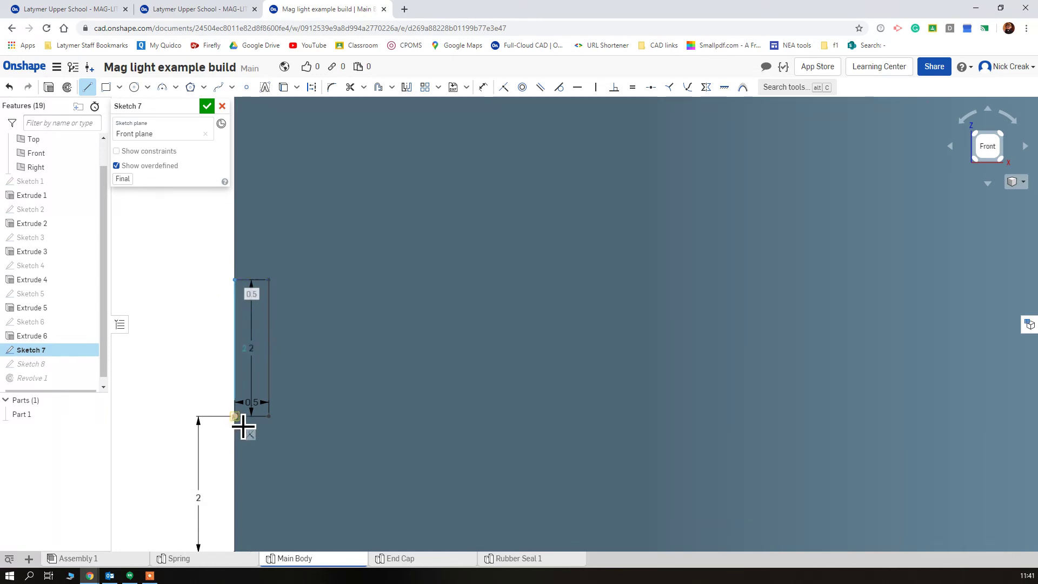
left_click(242, 426)
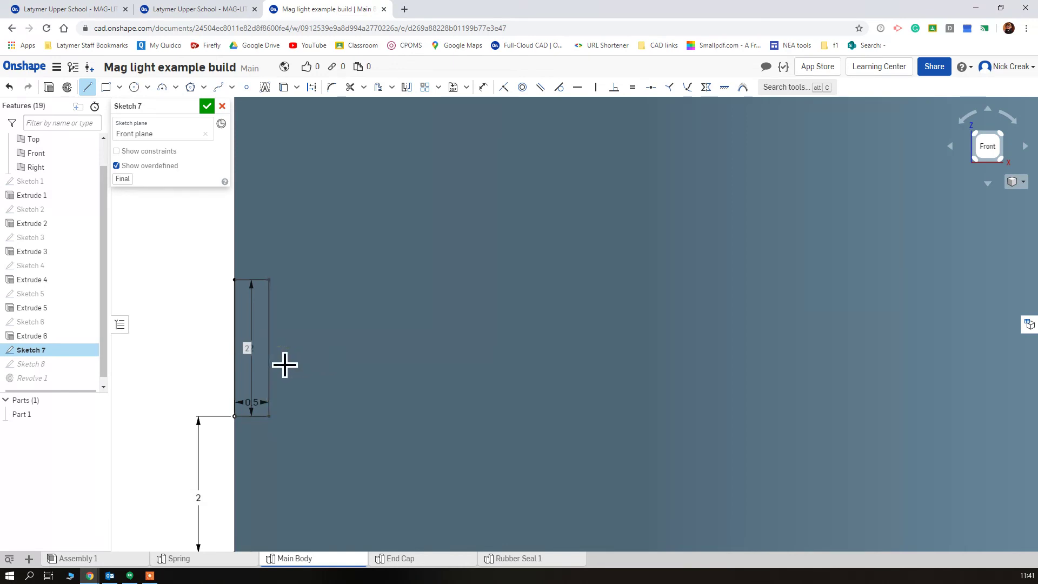
- Add diagonals from the right edge's midpoint to both left corners and trim the rest into a V profile
left_click(270, 349)
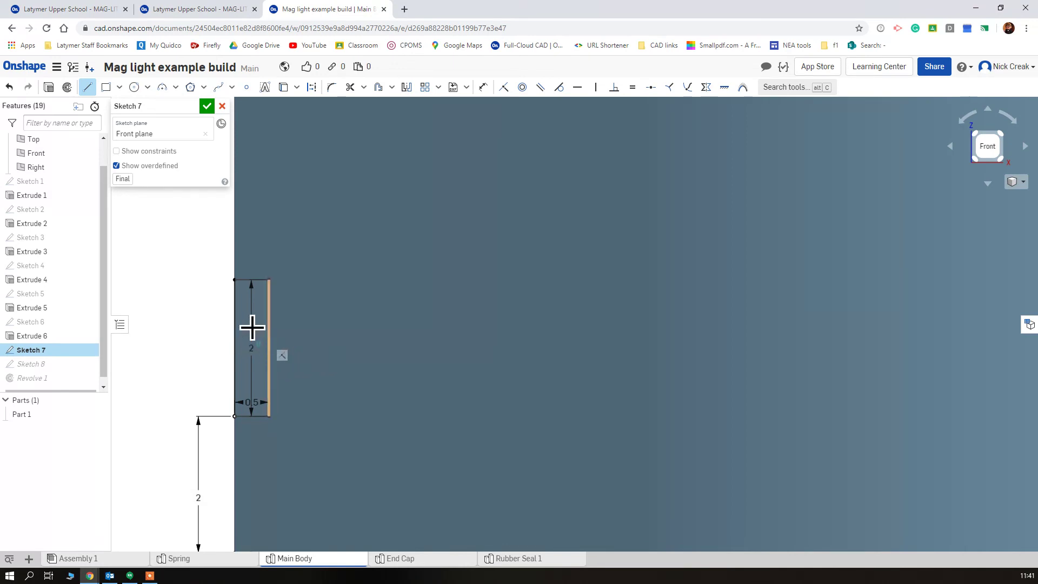
left_click(241, 289)
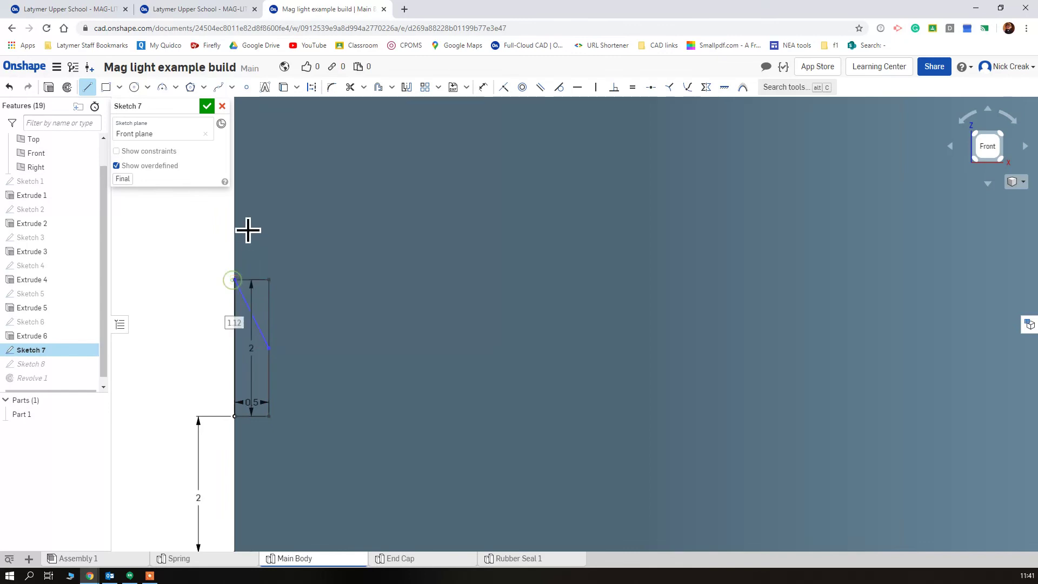
left_click(268, 348)
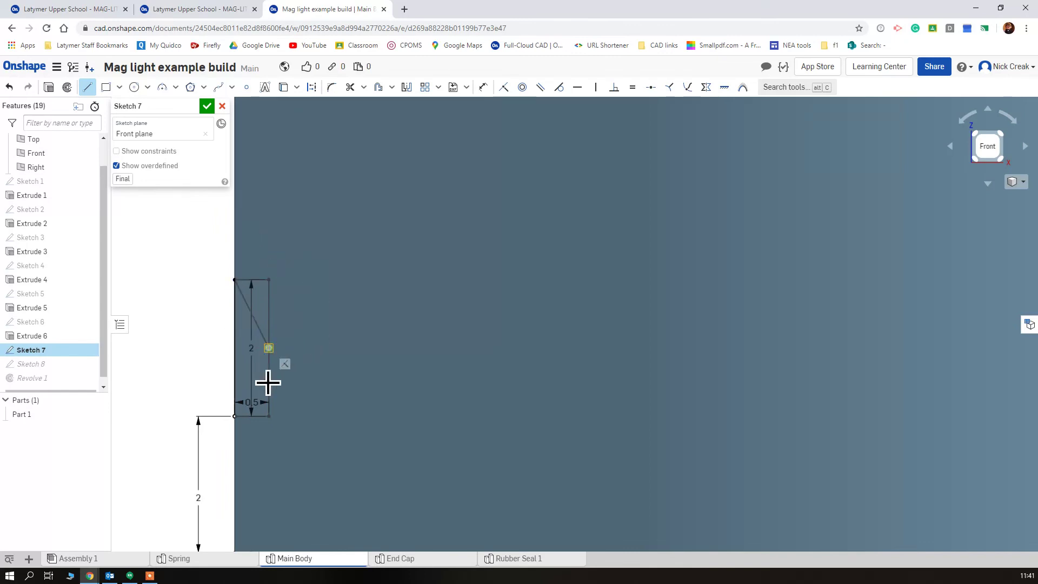
left_click(245, 426)
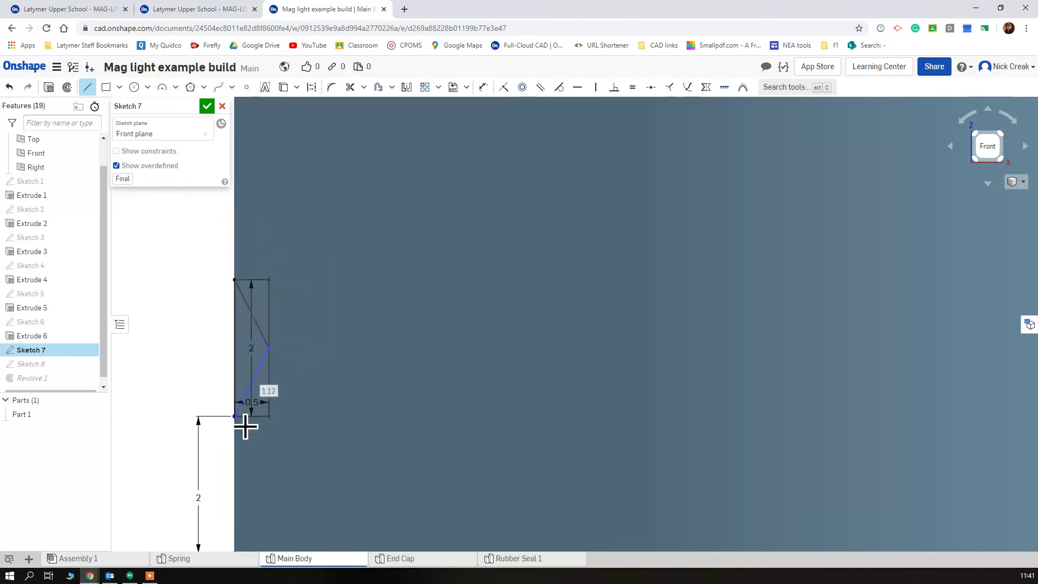
left_click(348, 88)
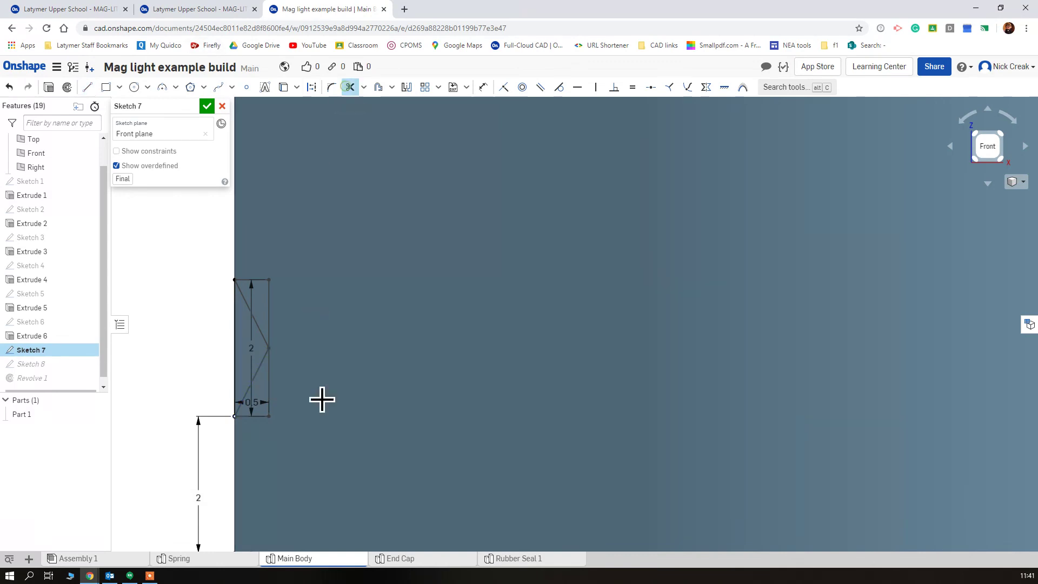
left_click(268, 426)
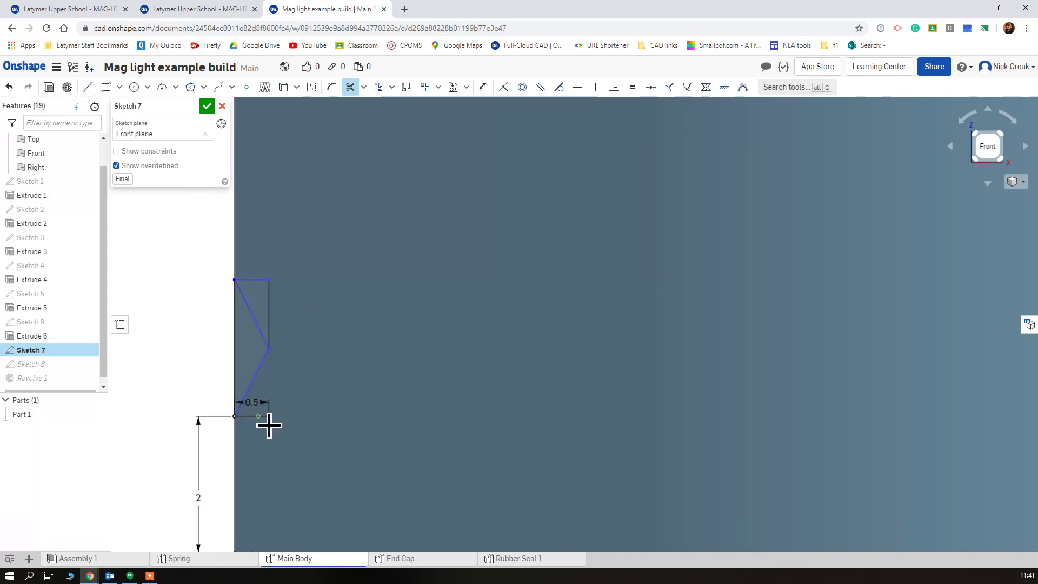
left_click(269, 302)
left_click(260, 281)
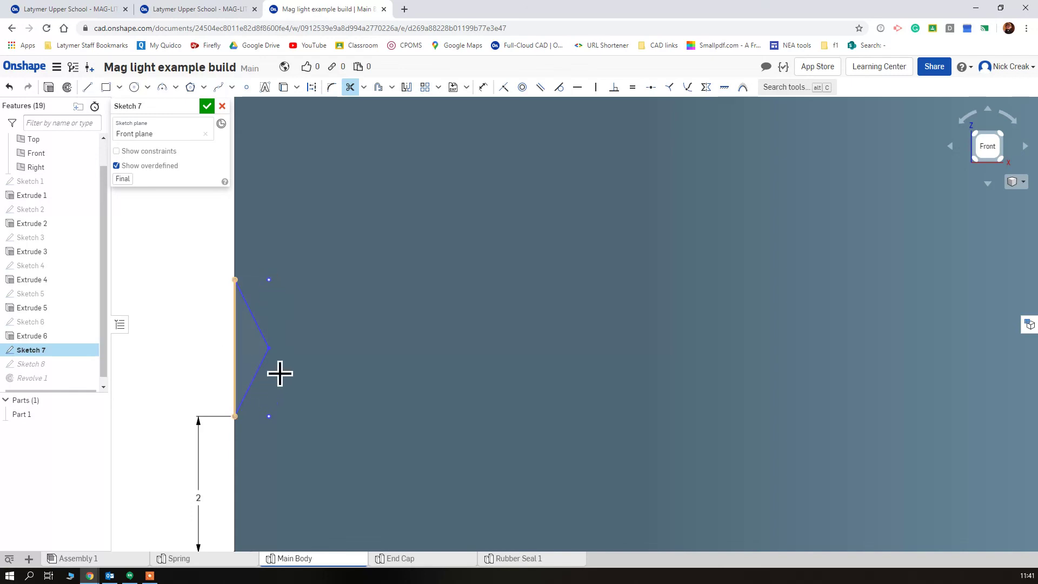
scroll(337, 221, "down", 3)
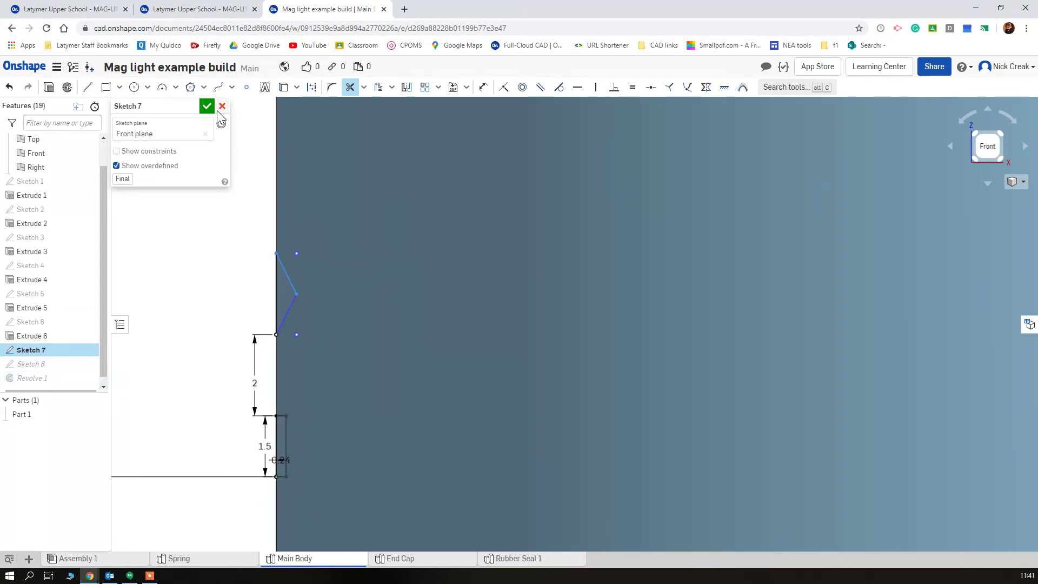
- Close Sketch 7 and add its V-shaped region to Revolve 1's cut faces
left_click(206, 110)
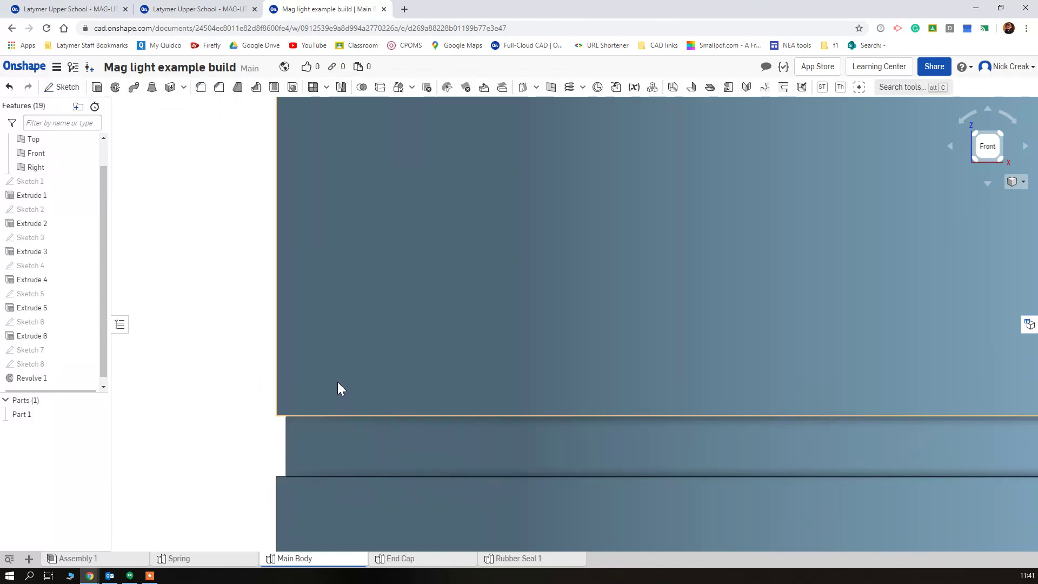
scroll(346, 476, "down", 4)
scroll(345, 335, "up", 3)
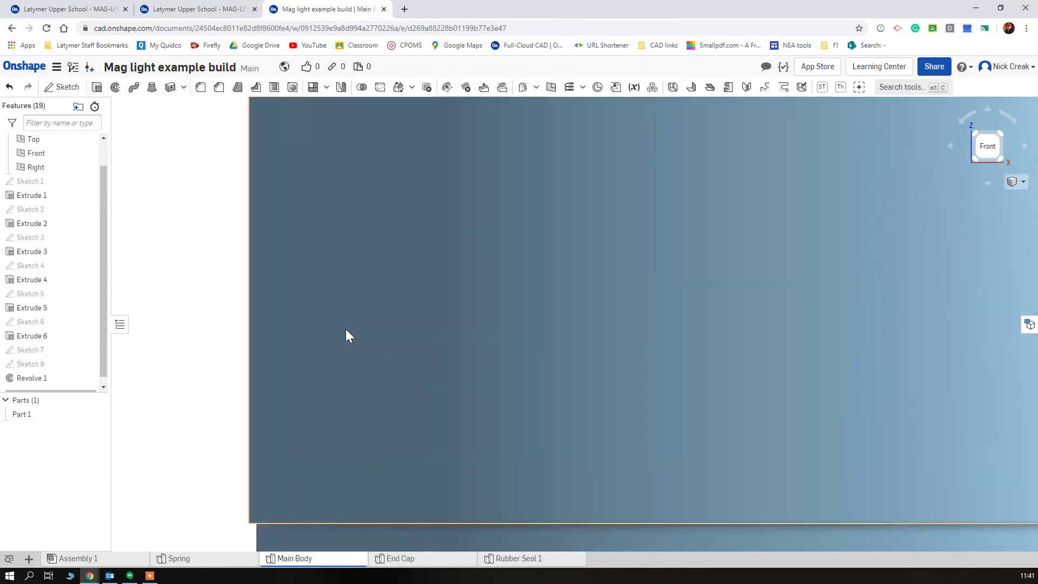
double_click(44, 377)
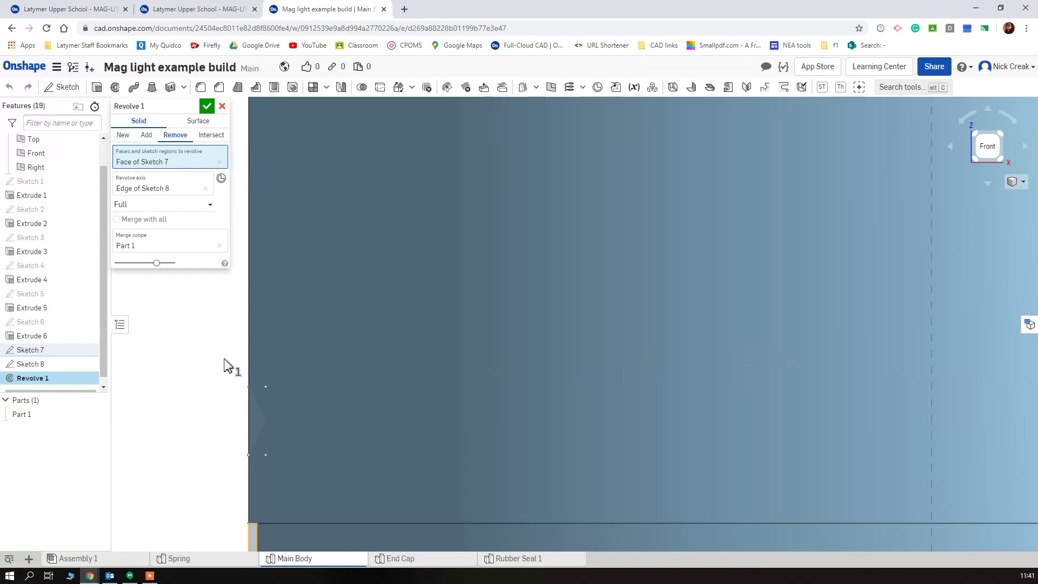
left_click(211, 505)
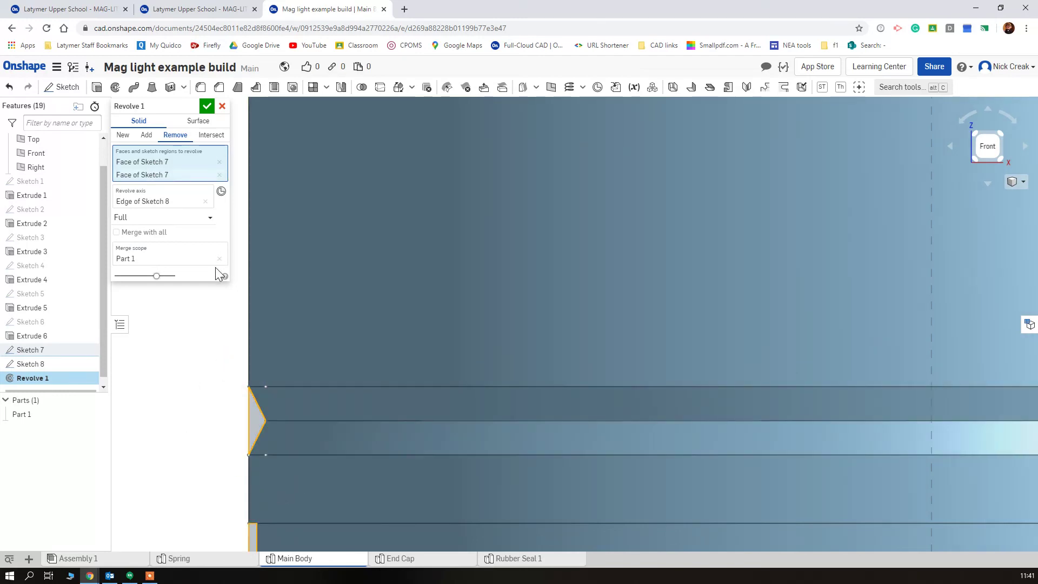
scroll(436, 241, "down", 3)
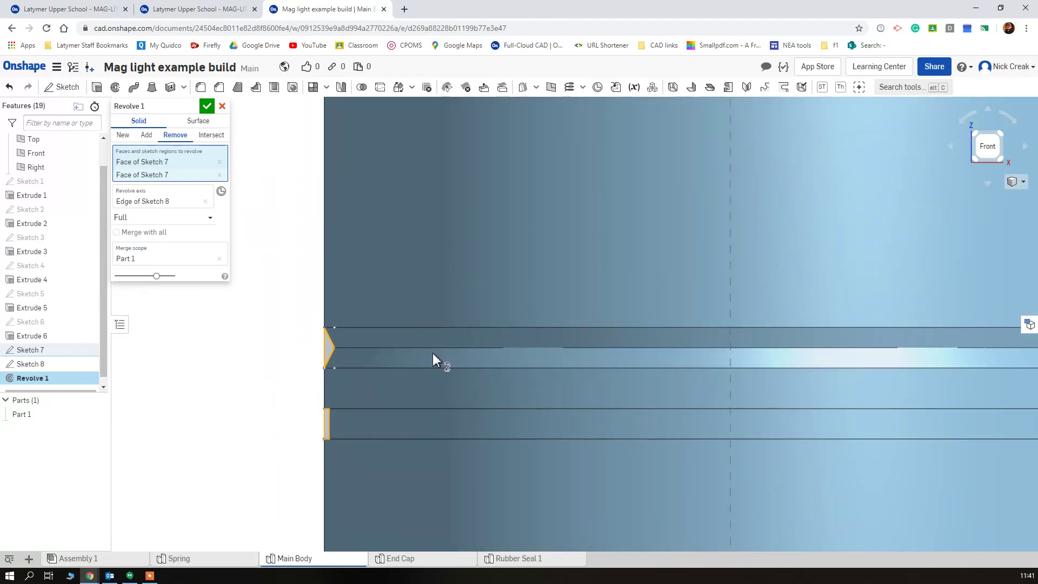
left_click(206, 107)
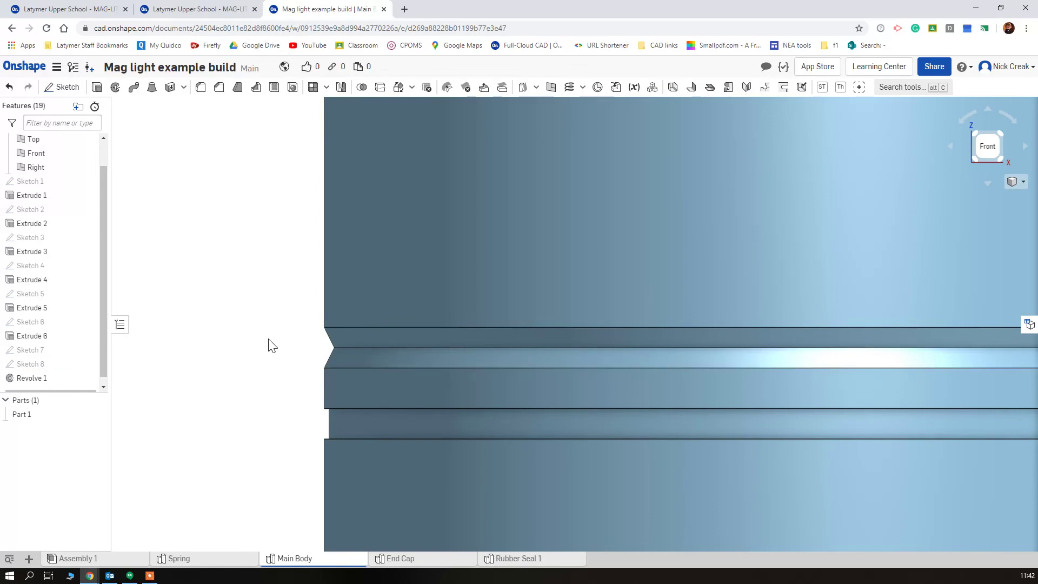
scroll(291, 349, "down", 5)
right_click_drag(534, 367, 593, 350)
scroll(260, 330, "down", 3)
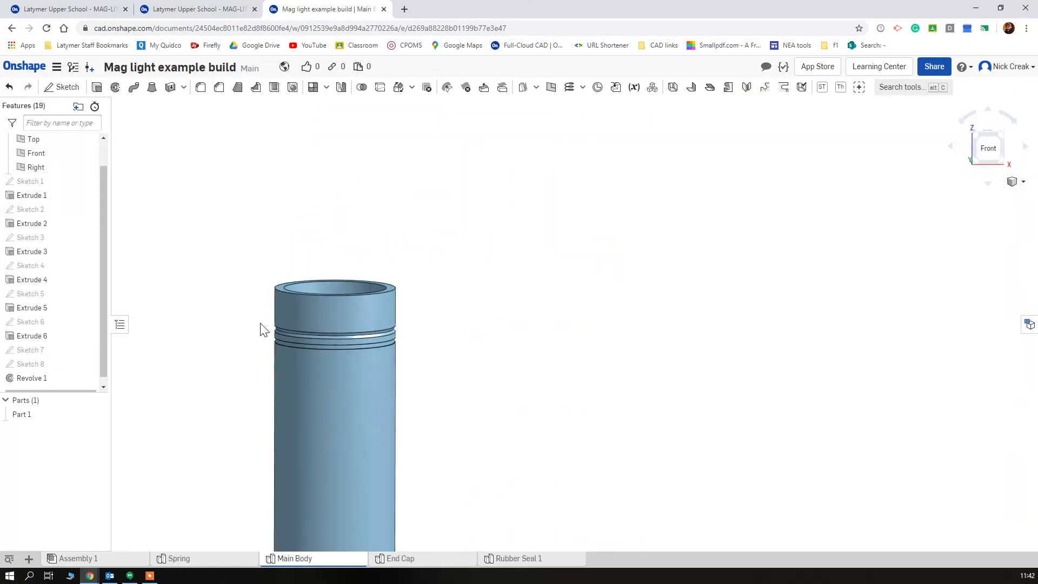
scroll(356, 292, "down", 5)
scroll(359, 501, "up", 3)
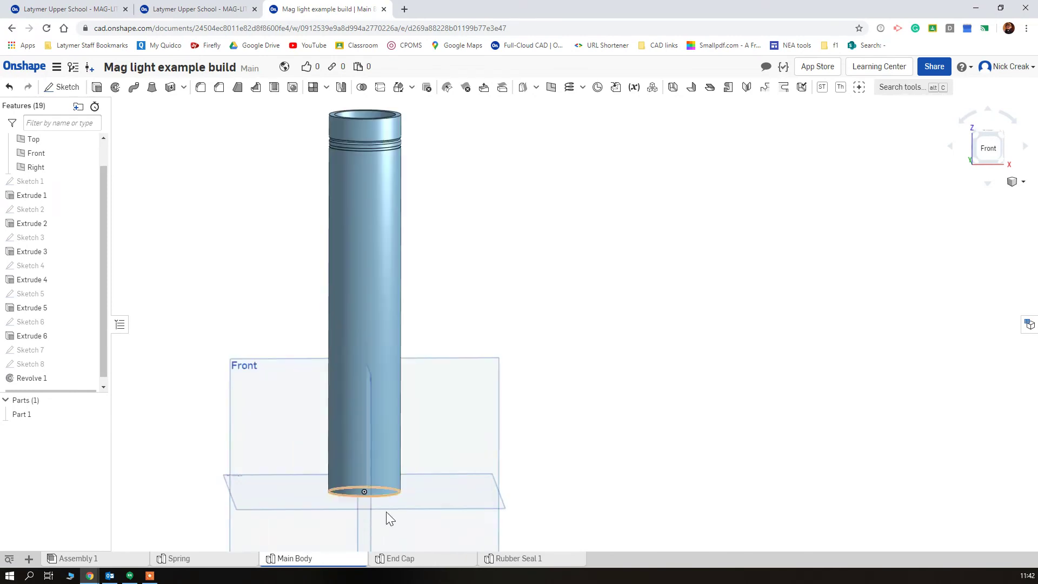
mouse_move(386, 511)
right_mouse_down()
mouse_move(362, 453)
mouse_move(198, 429)
mouse_move(104, 433)
mouse_move(200, 15)
right_mouse_up()
left_click(200, 12)
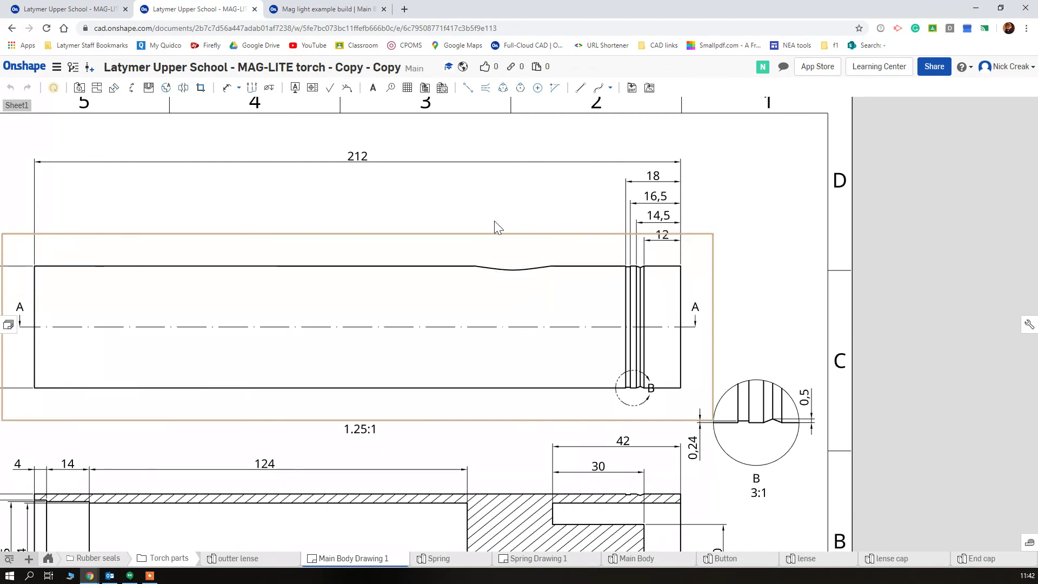
scroll(616, 350, "down", 2)
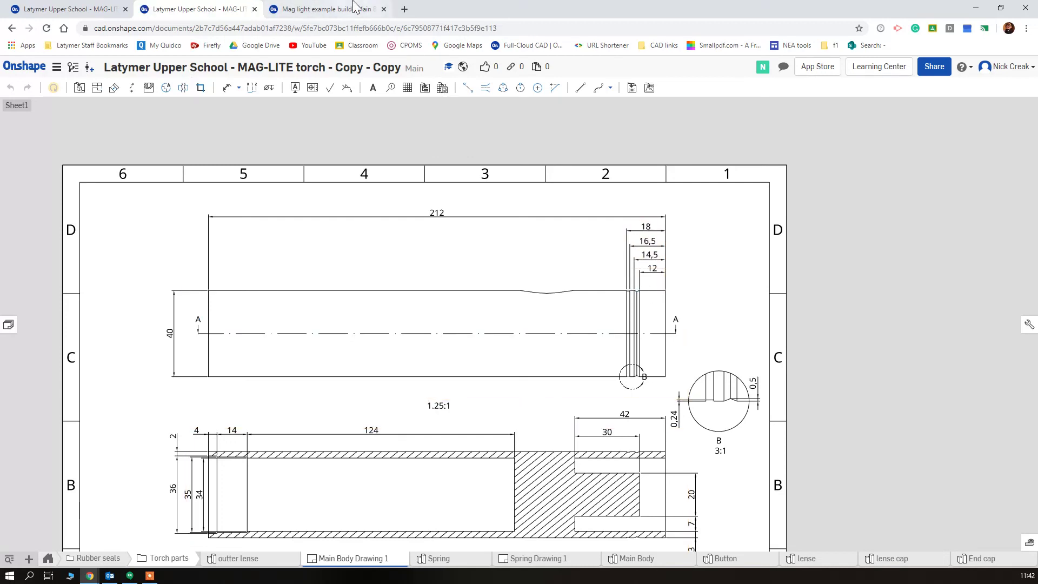
- Give Part 1 the orange-red DF7251 appearance through Edit appearance
left_click(352, 11)
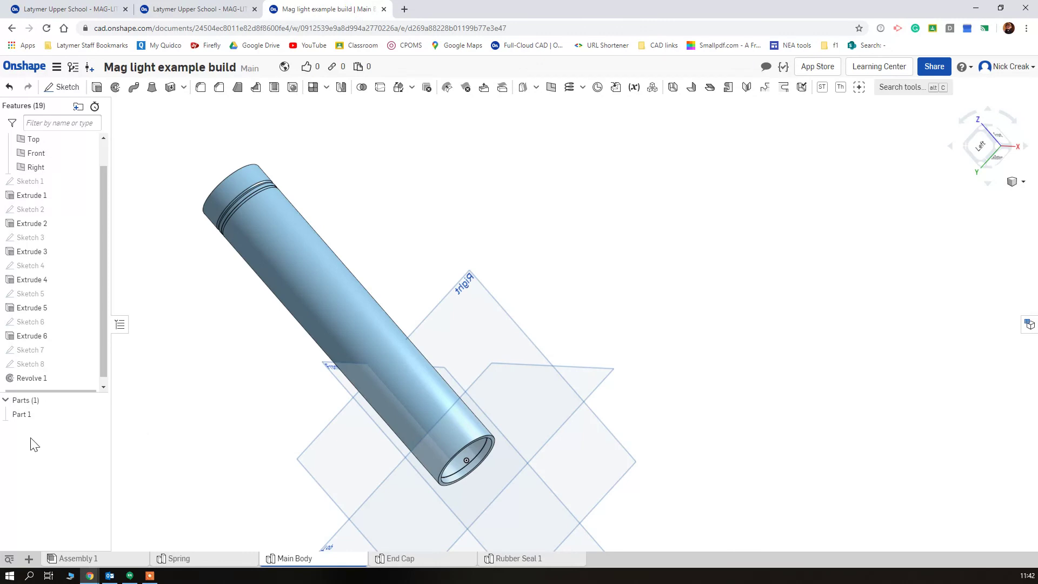
right_click(41, 413)
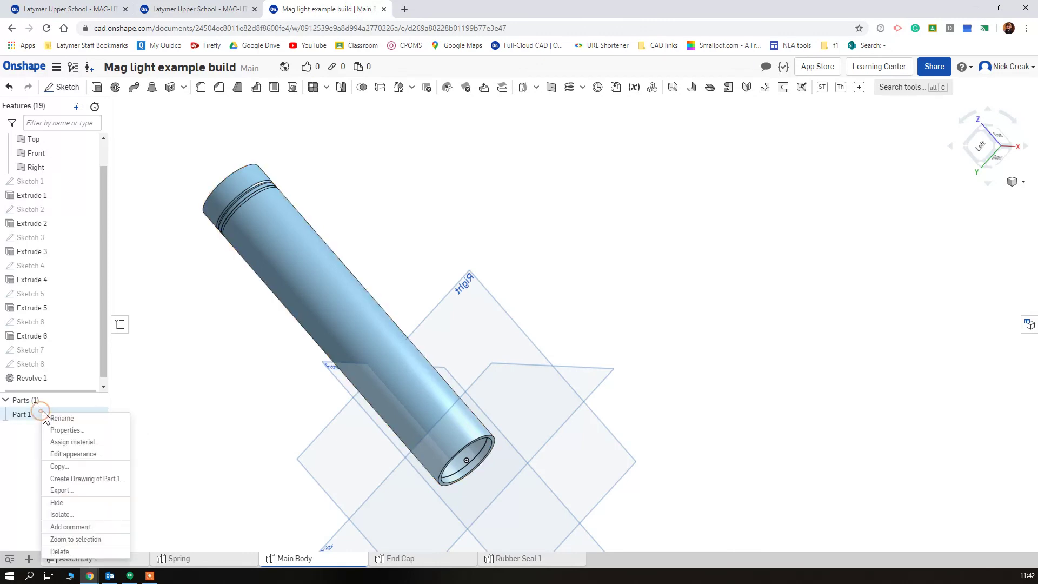
left_click(60, 454)
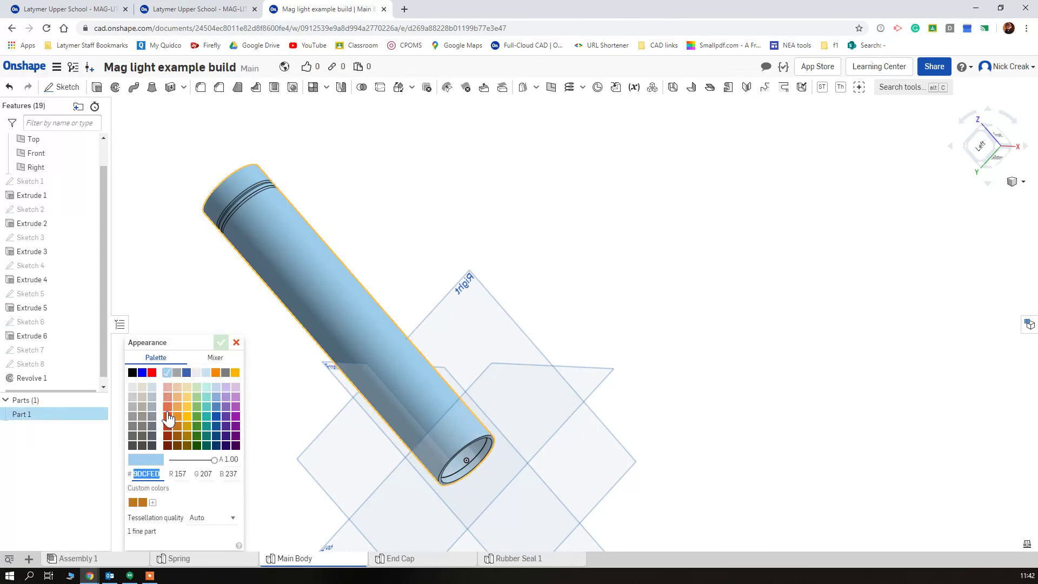
left_click(168, 410)
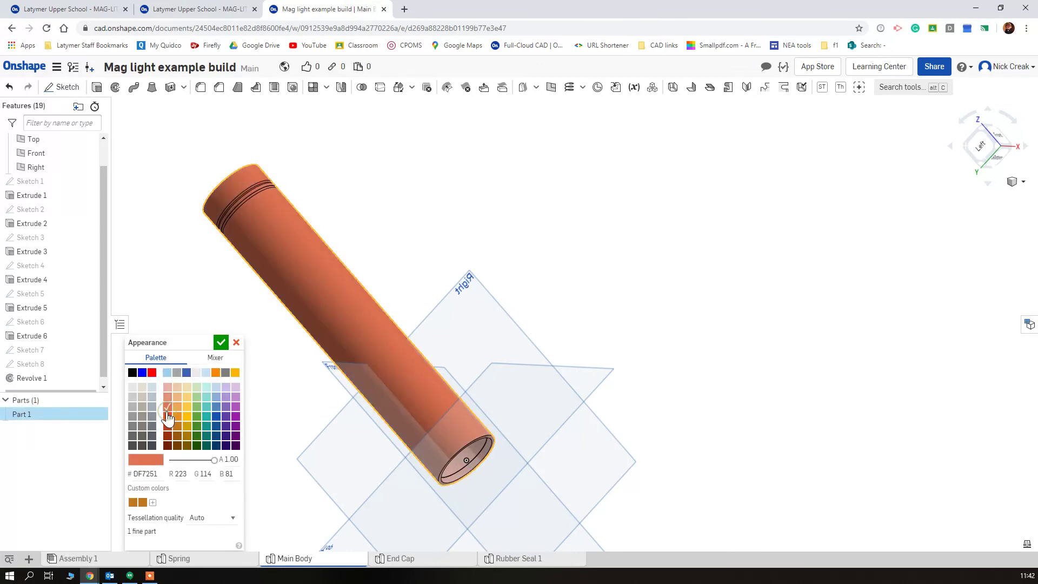
left_click(221, 343)
right_click_drag(220, 266, 349, 455)
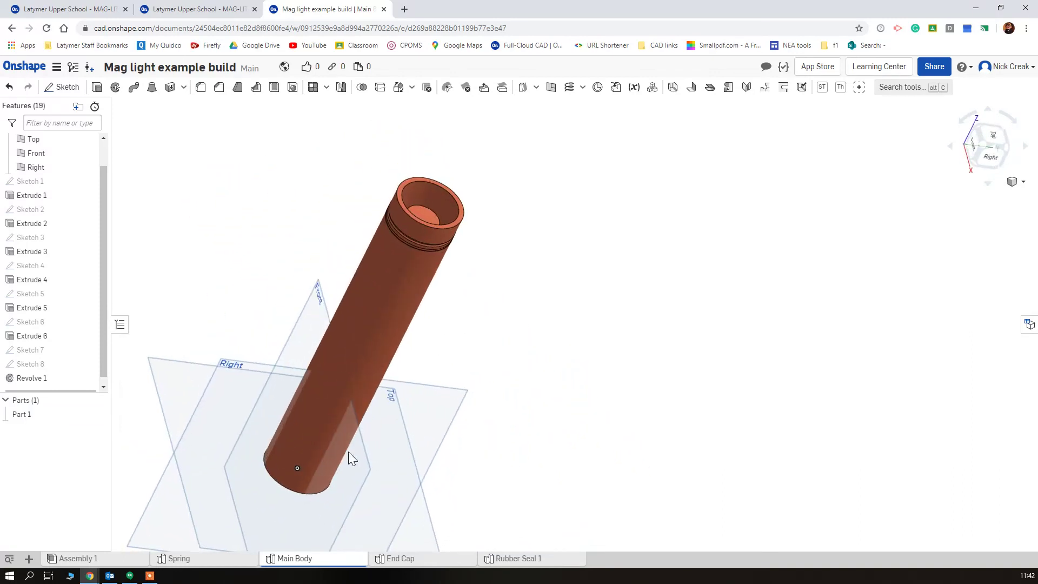